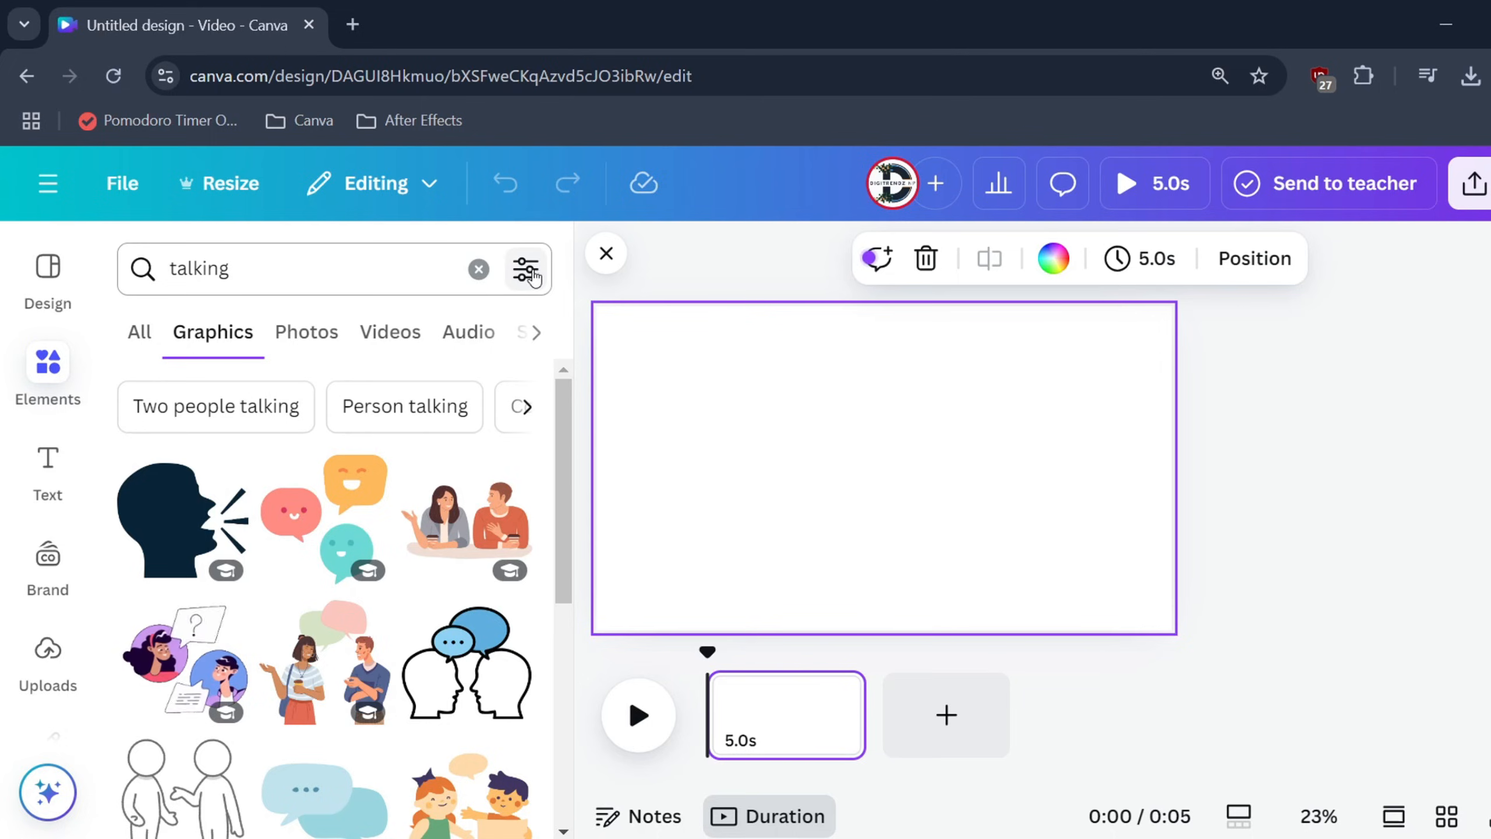
Step: Filter the "talking" graphics search to show only animated results
click(526, 270)
scroll(351, 478, down, 4)
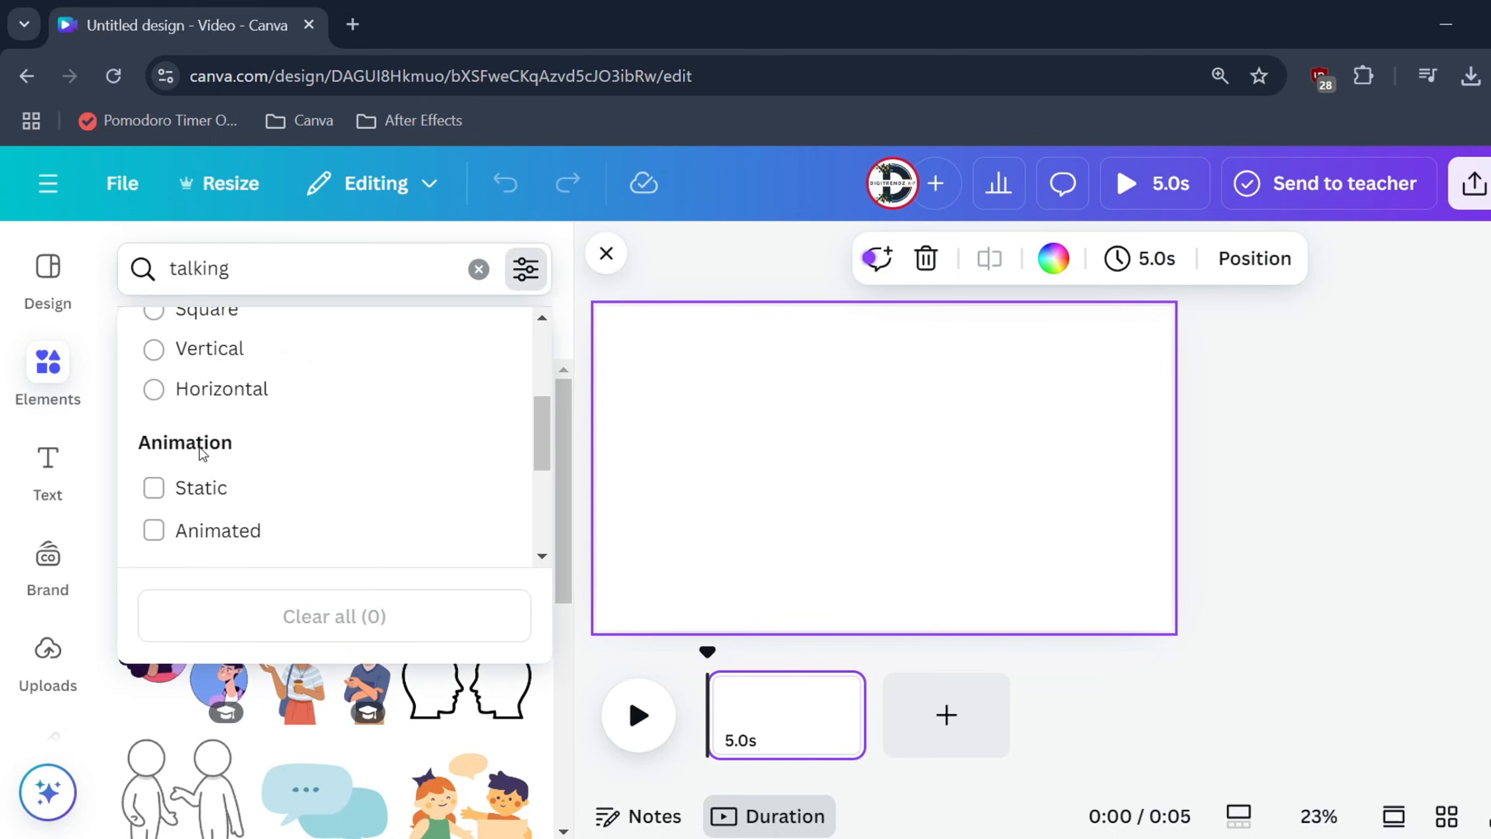
click(154, 532)
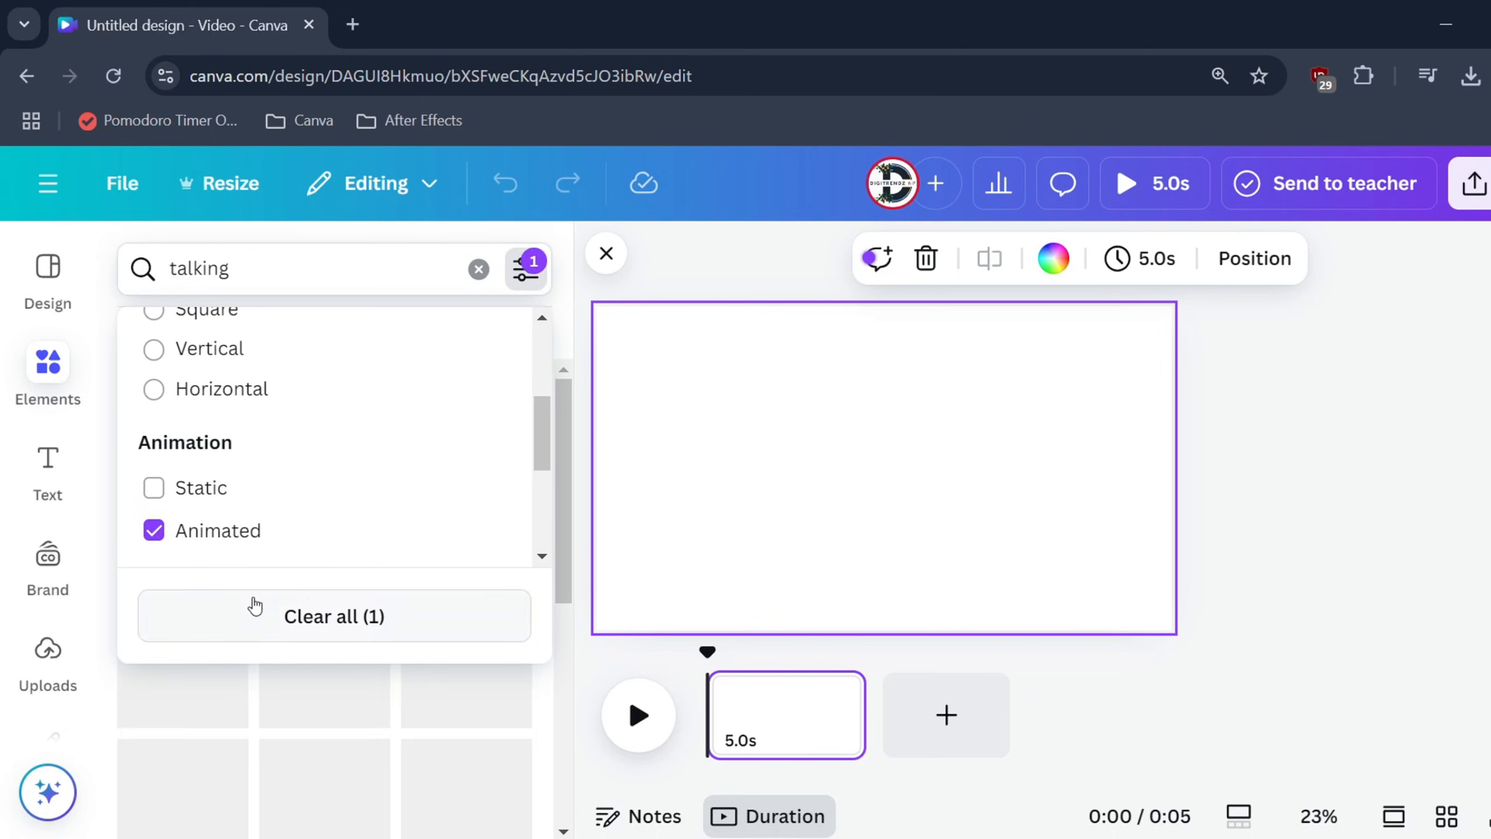
click(400, 711)
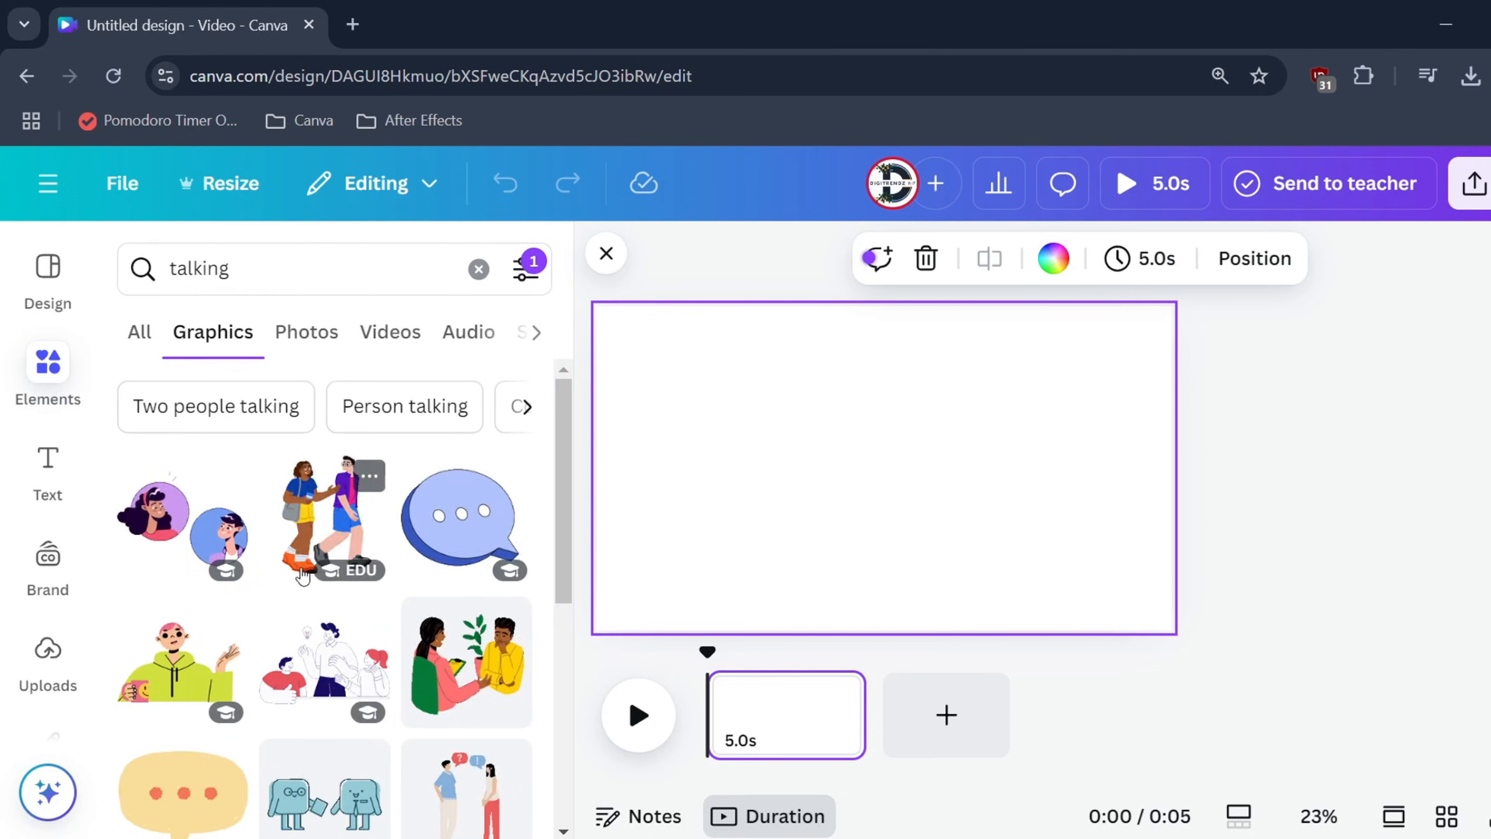
Step: Add the animated graphic of two people walking and talking to the blank page
click(344, 544)
click(698, 546)
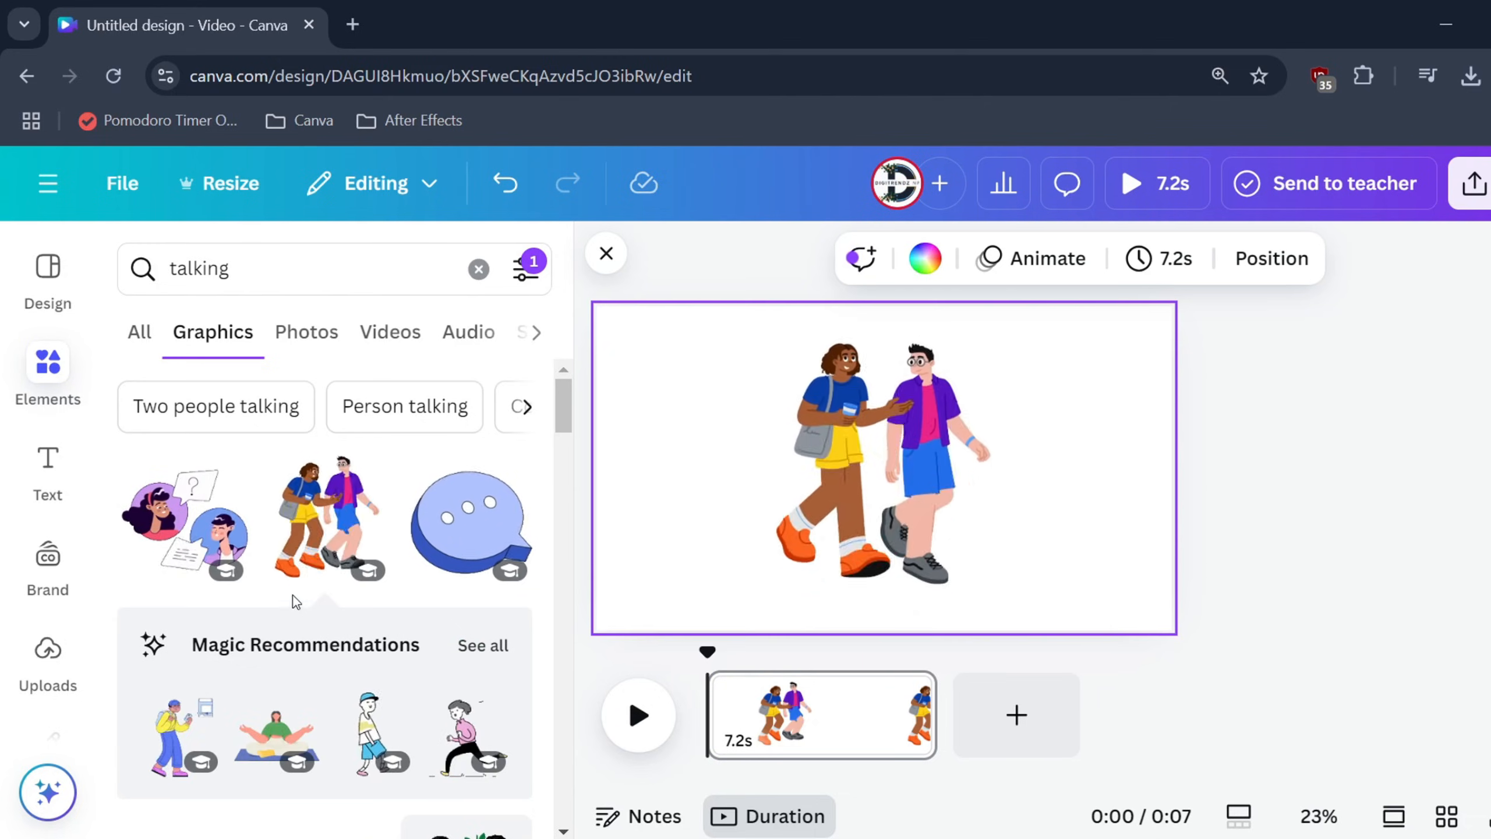
Step: Add a second page with the animated pink-haired character in a green hoodie, placed against the page's lower edge
scroll(322, 609, down, 3)
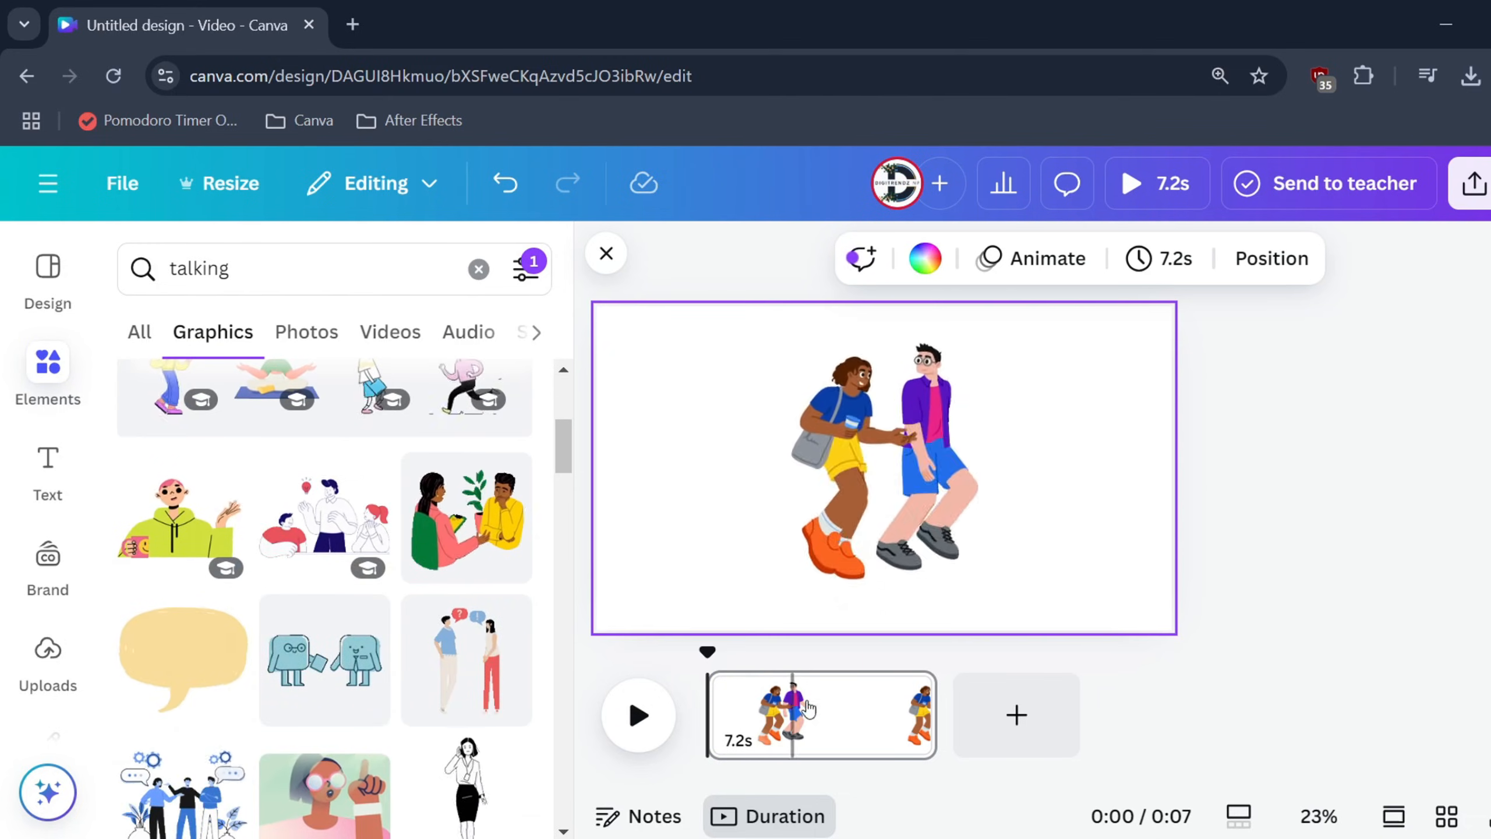
key(ctrl+Return)
click(163, 516)
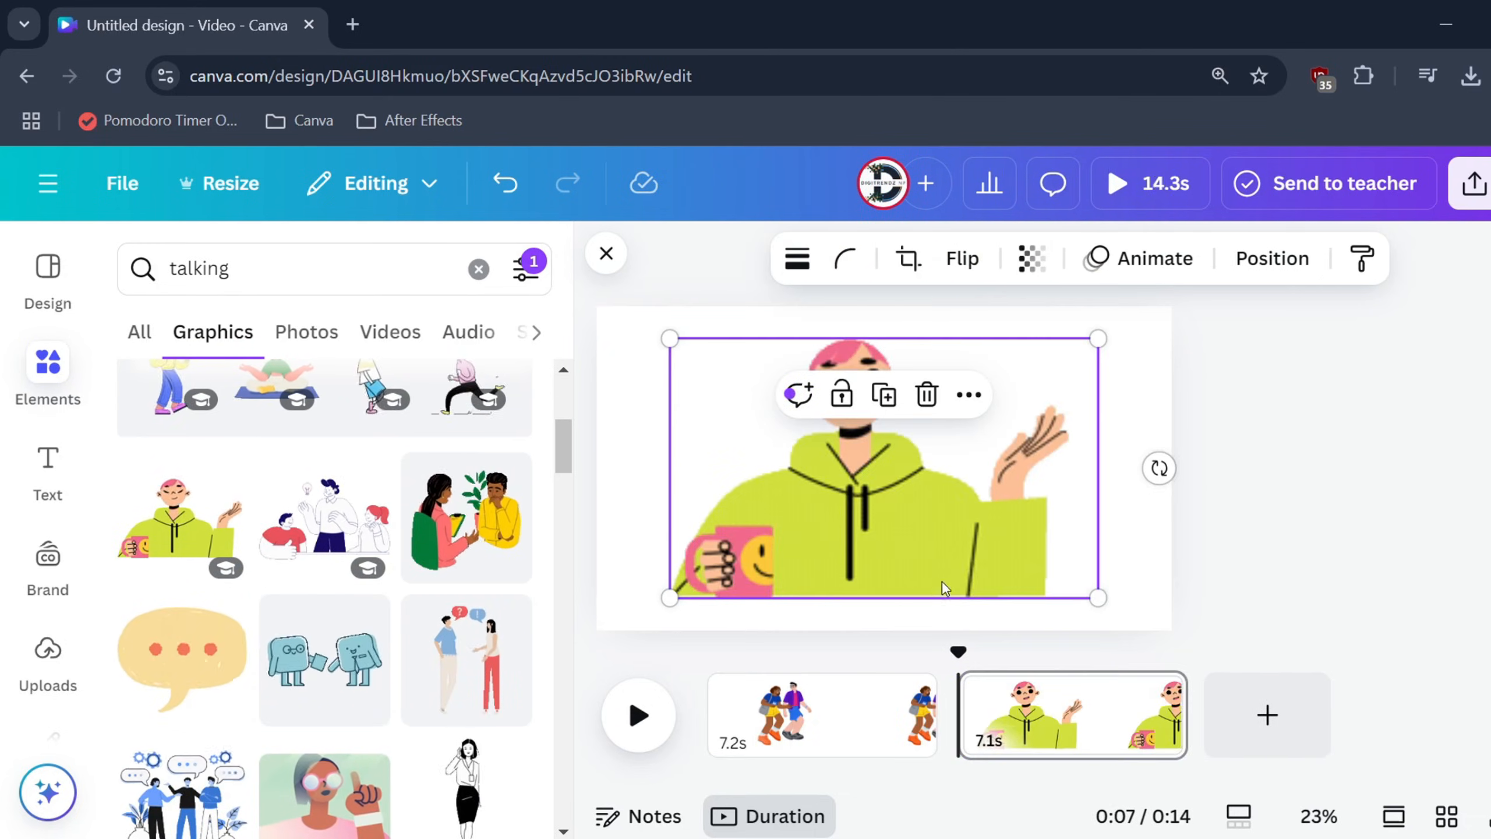
click(1257, 446)
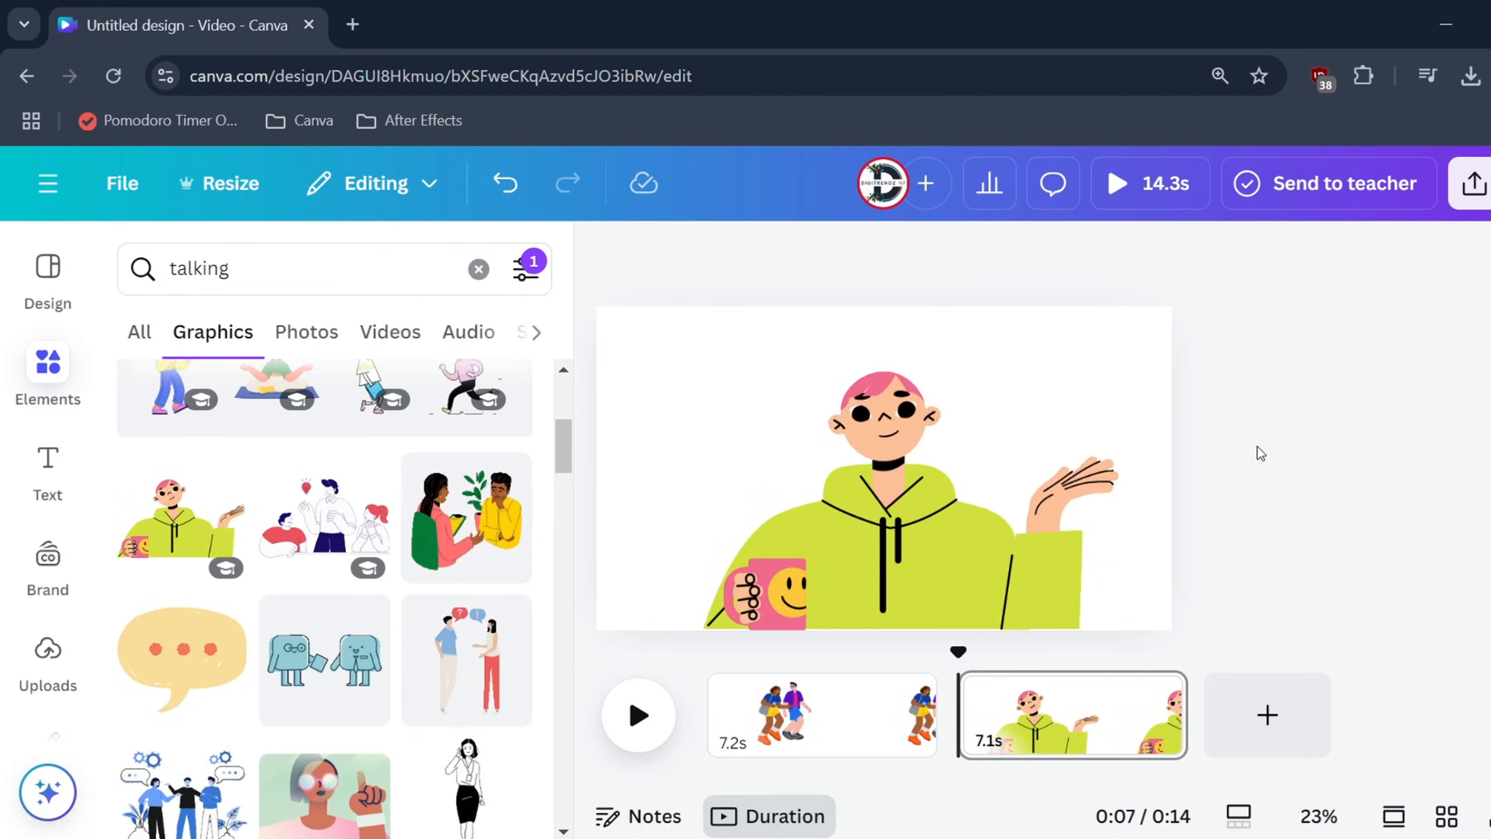
drag(1031, 510, 1004, 520)
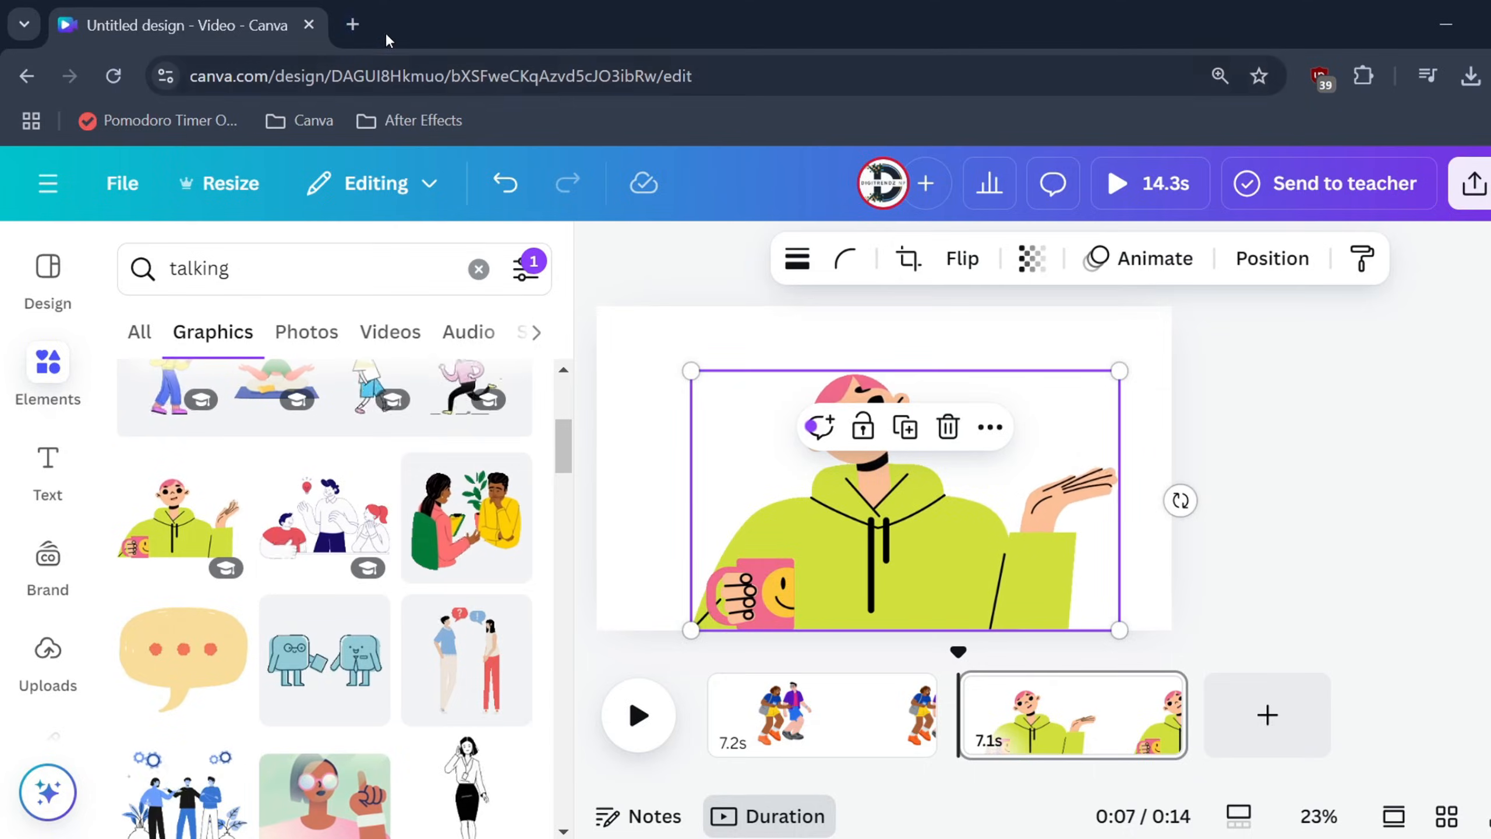
Step: Search the web for elevenlabs in a new browser tab and open the ElevenLabs text-to-speech generator
click(354, 25)
click(375, 83)
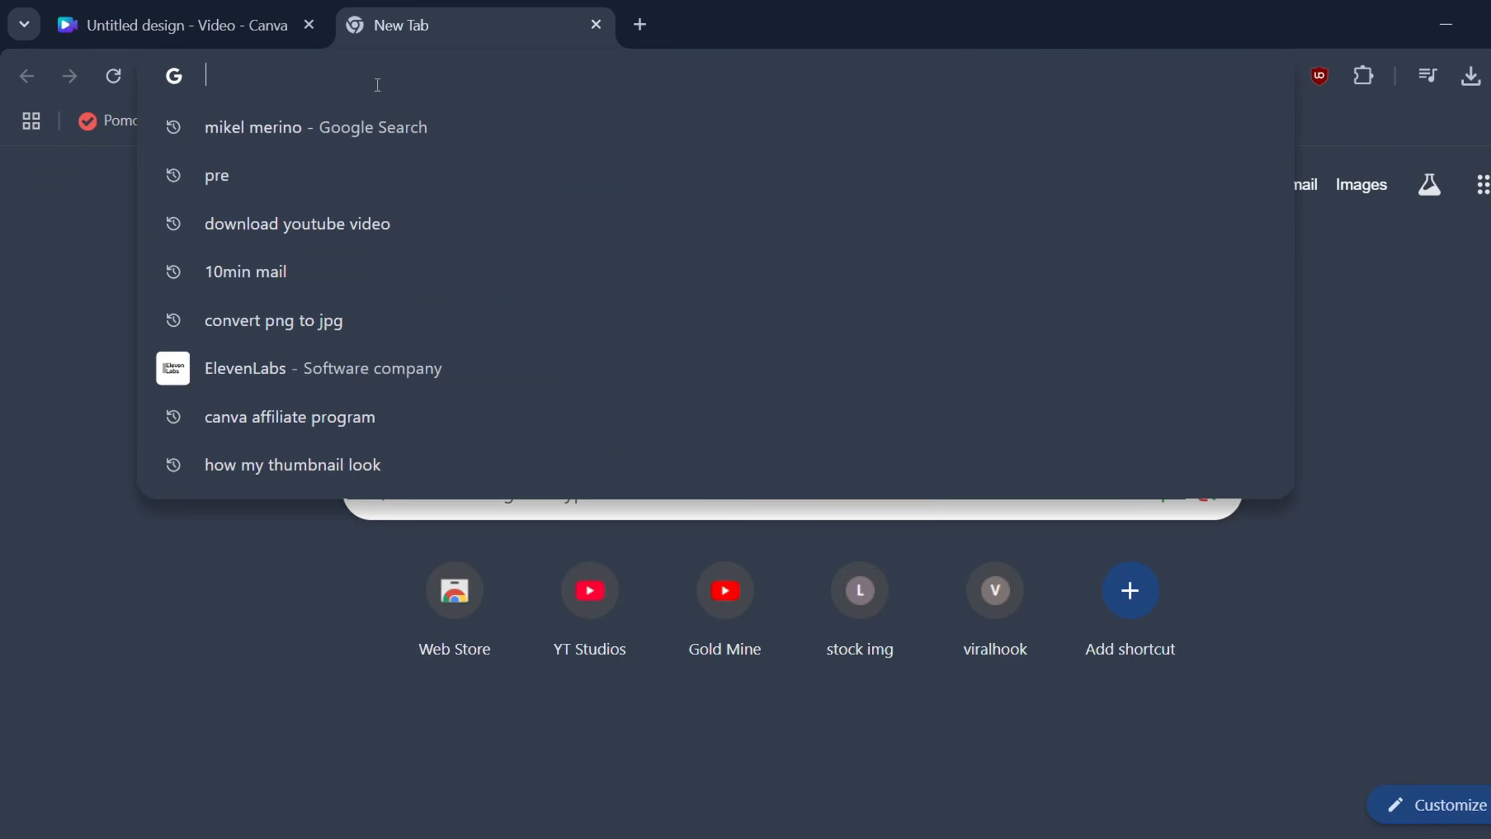
text(elevenlab)
key(Return)
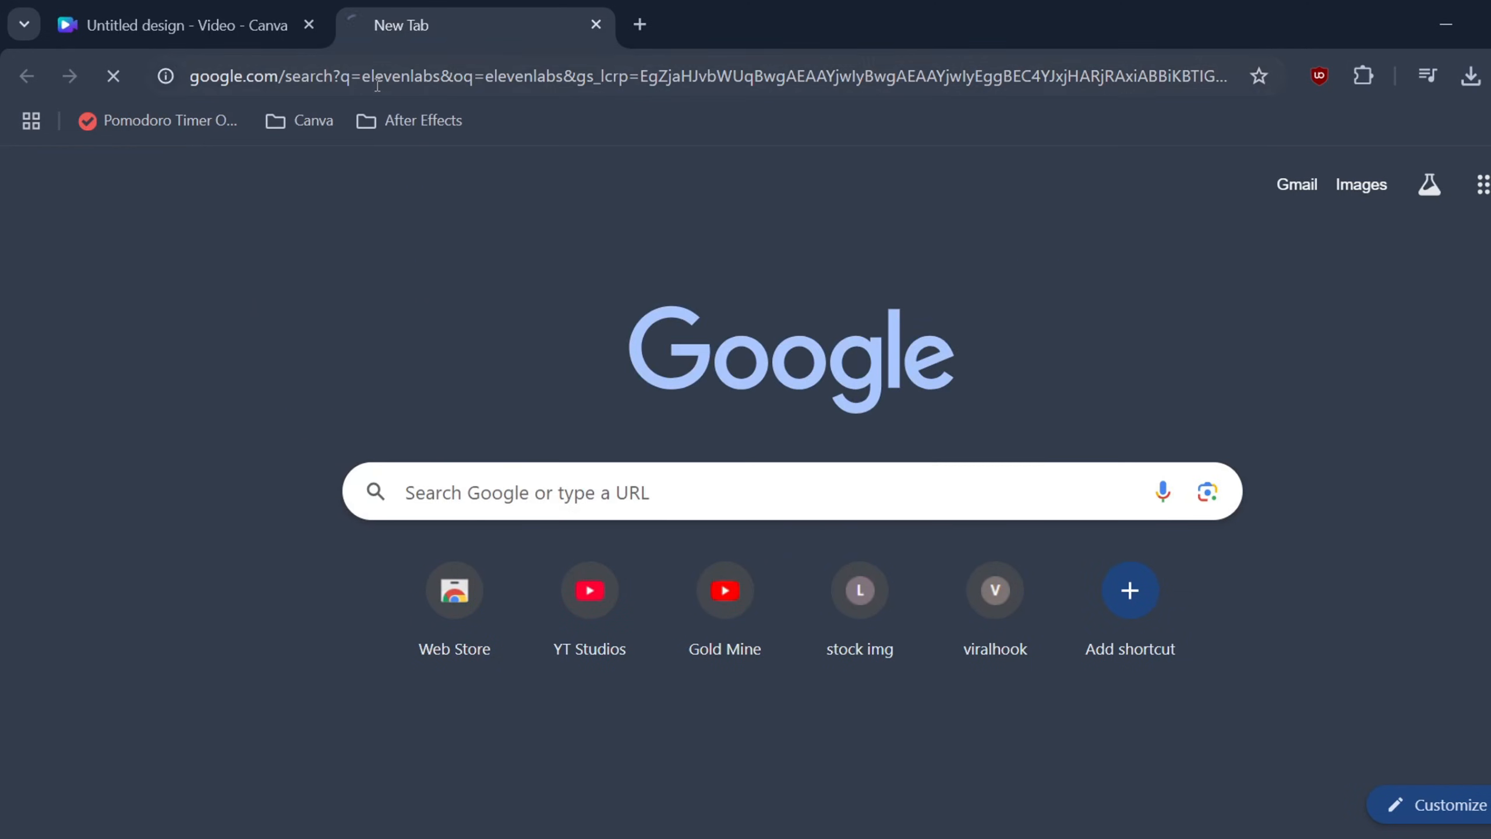
click(393, 324)
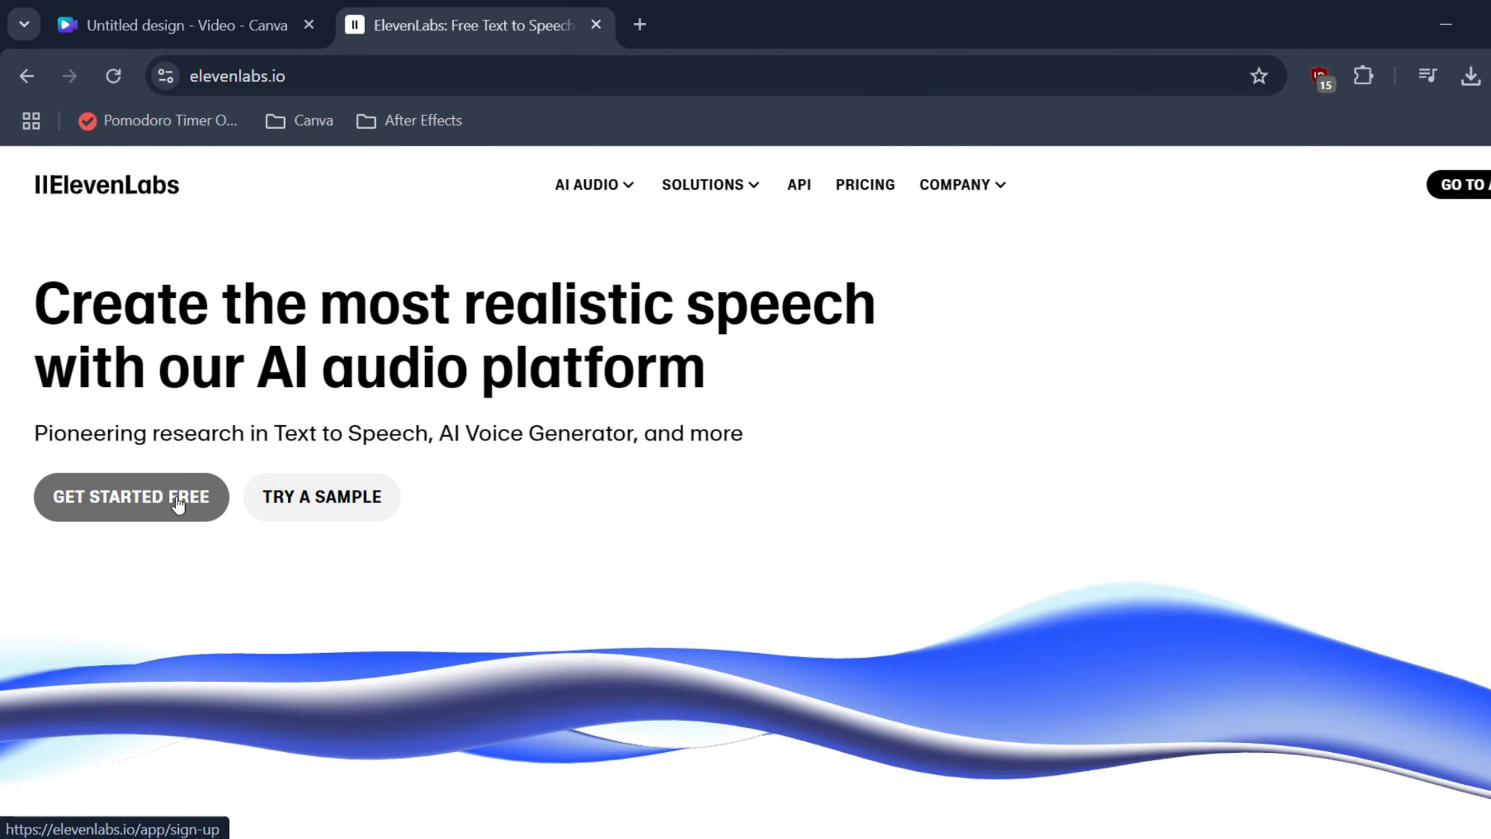
click(139, 495)
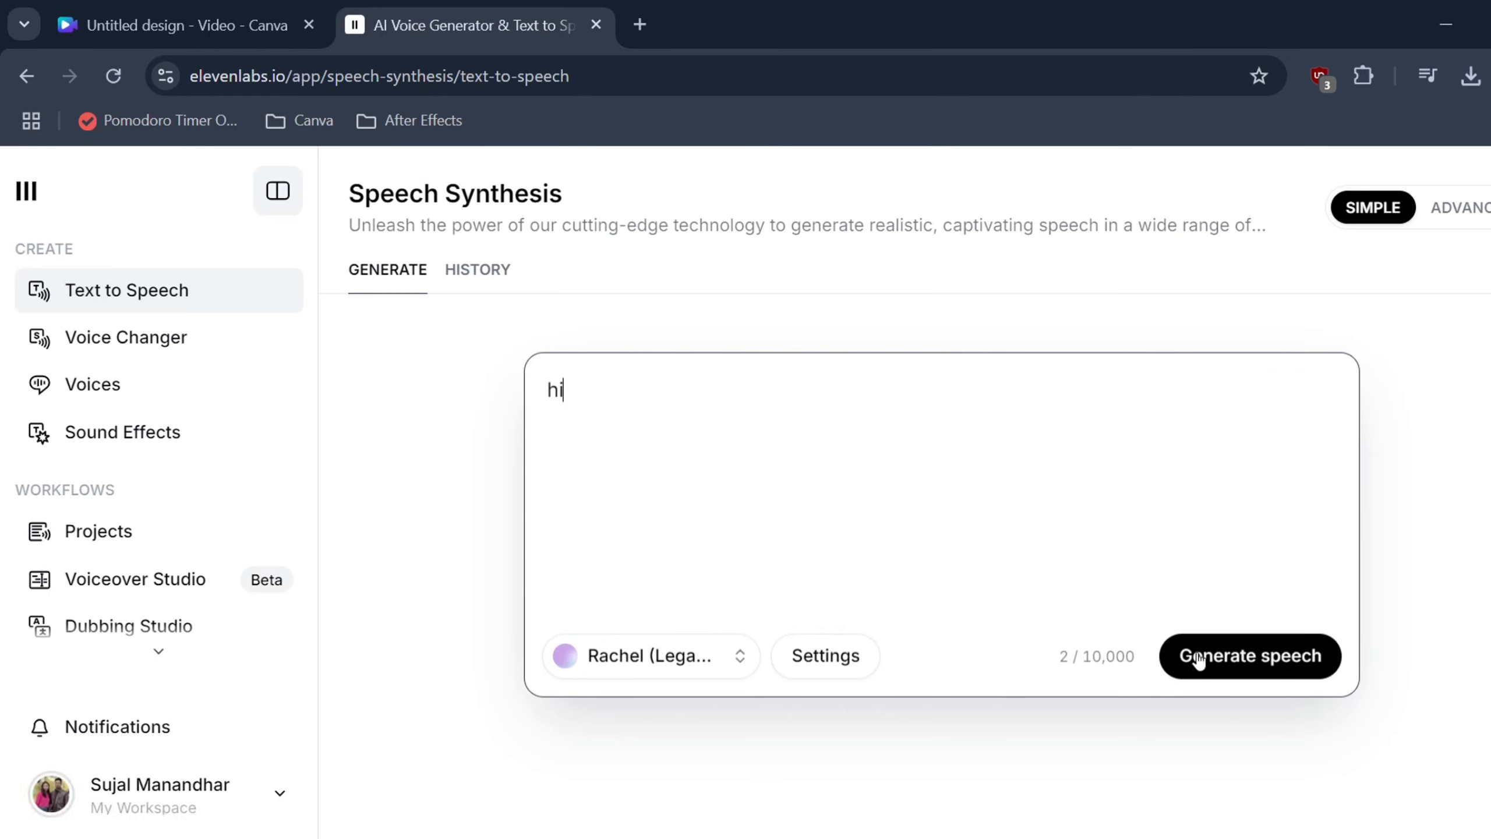
Step: Complete the script as "hi this is test" and generate its speech with the current voice
text(this is test)
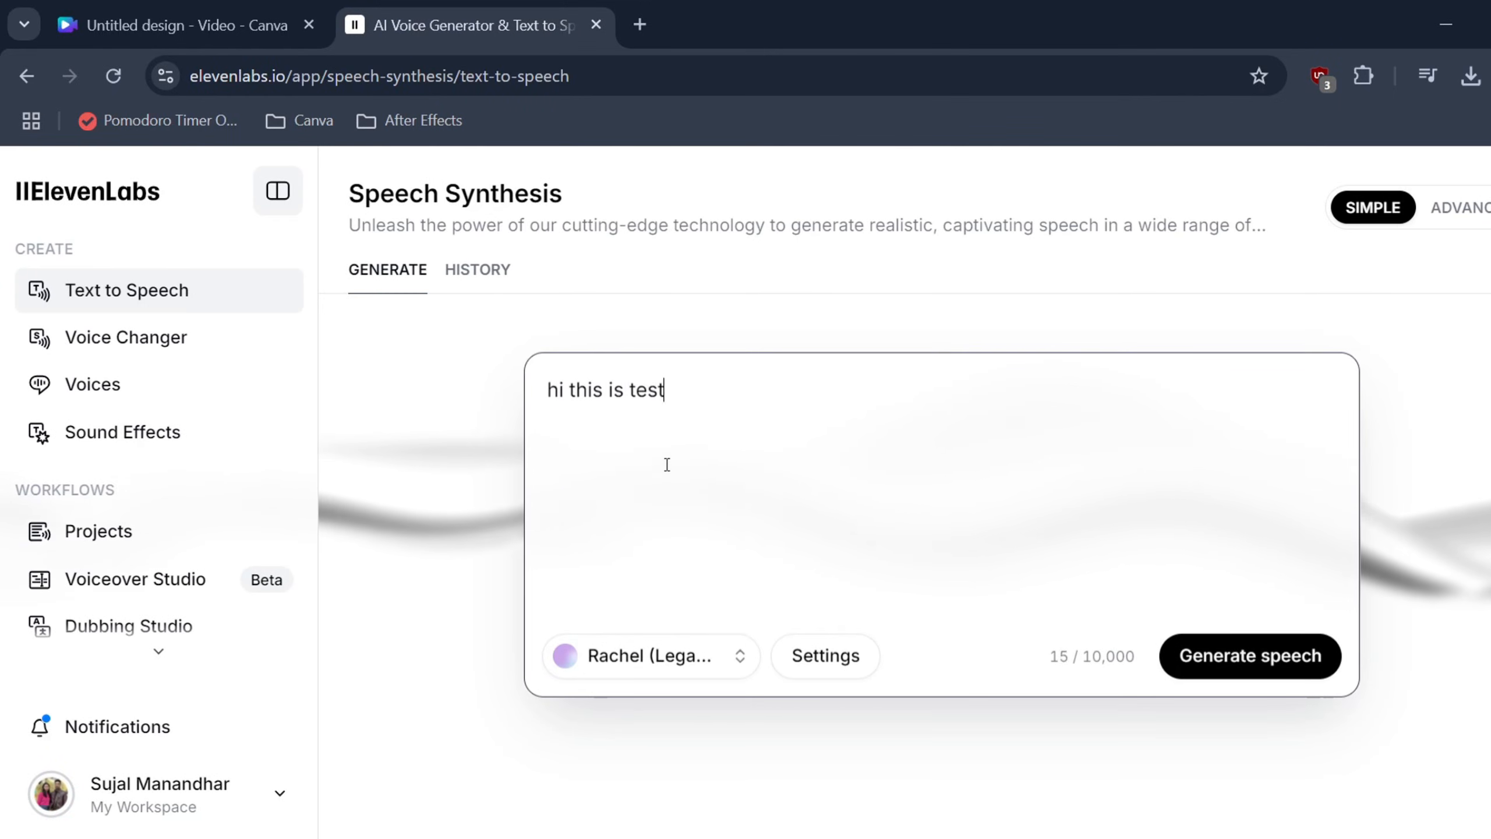
click(1179, 664)
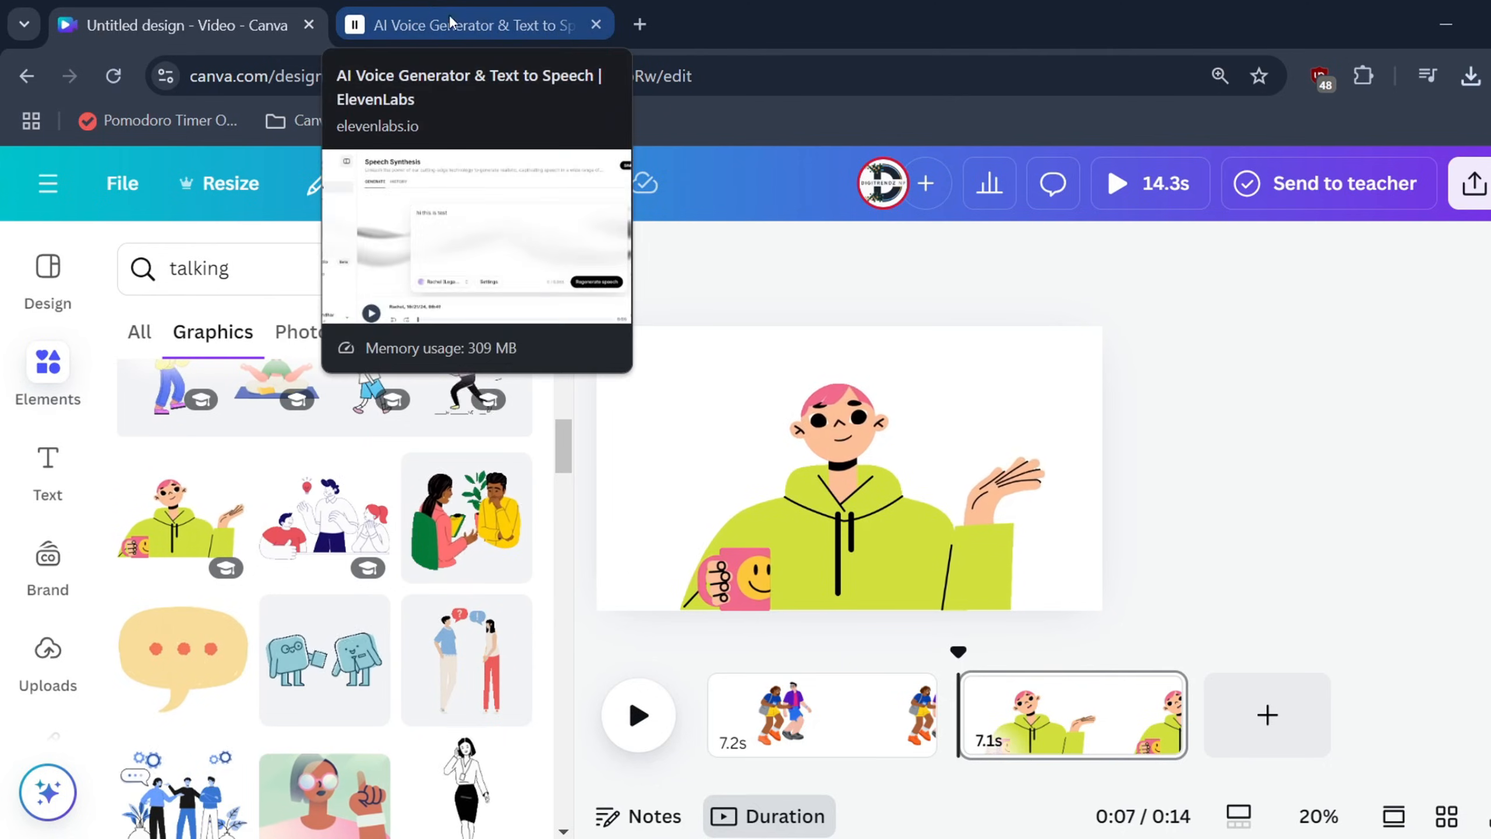
Step: In the Canva design, upload the recently downloaded ElevenLabs MP3 from the browser's download history
click(1469, 79)
drag(1246, 199, 55, 477)
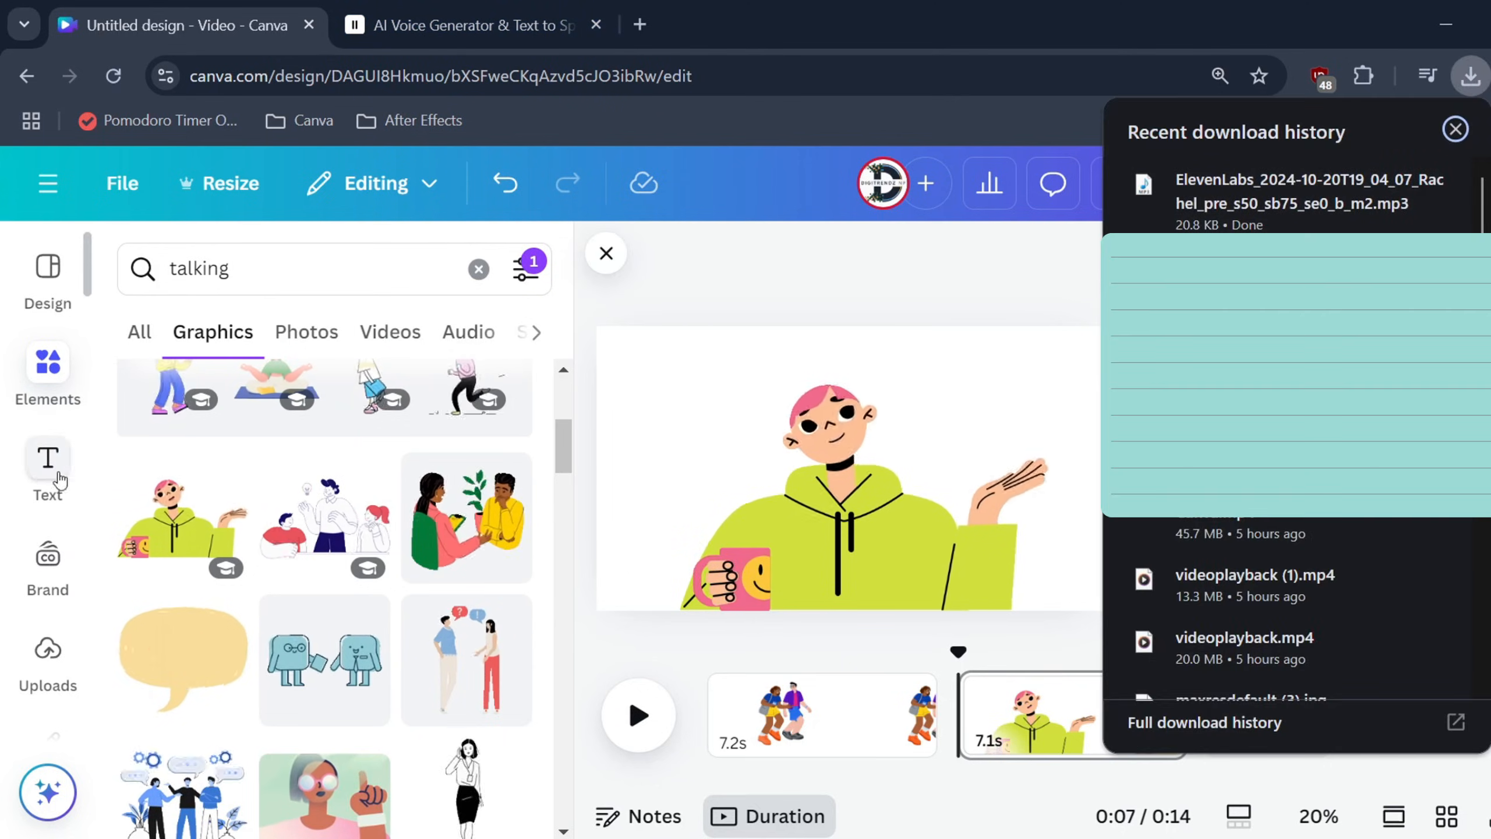
click(1034, 260)
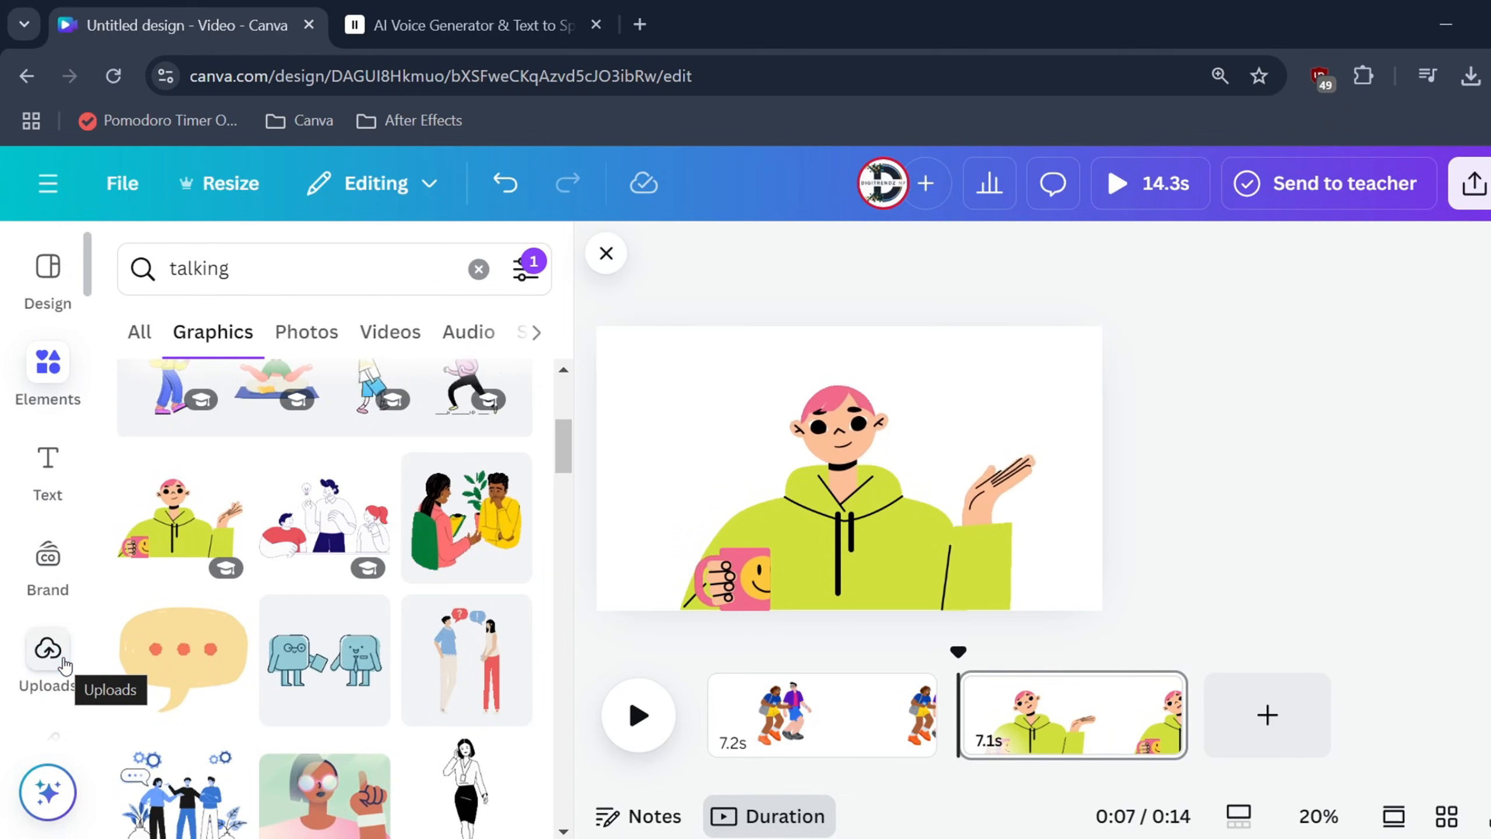
Step: Place the first uploaded ElevenLabs audio clip on the timeline beneath the second page and preview it
click(48, 649)
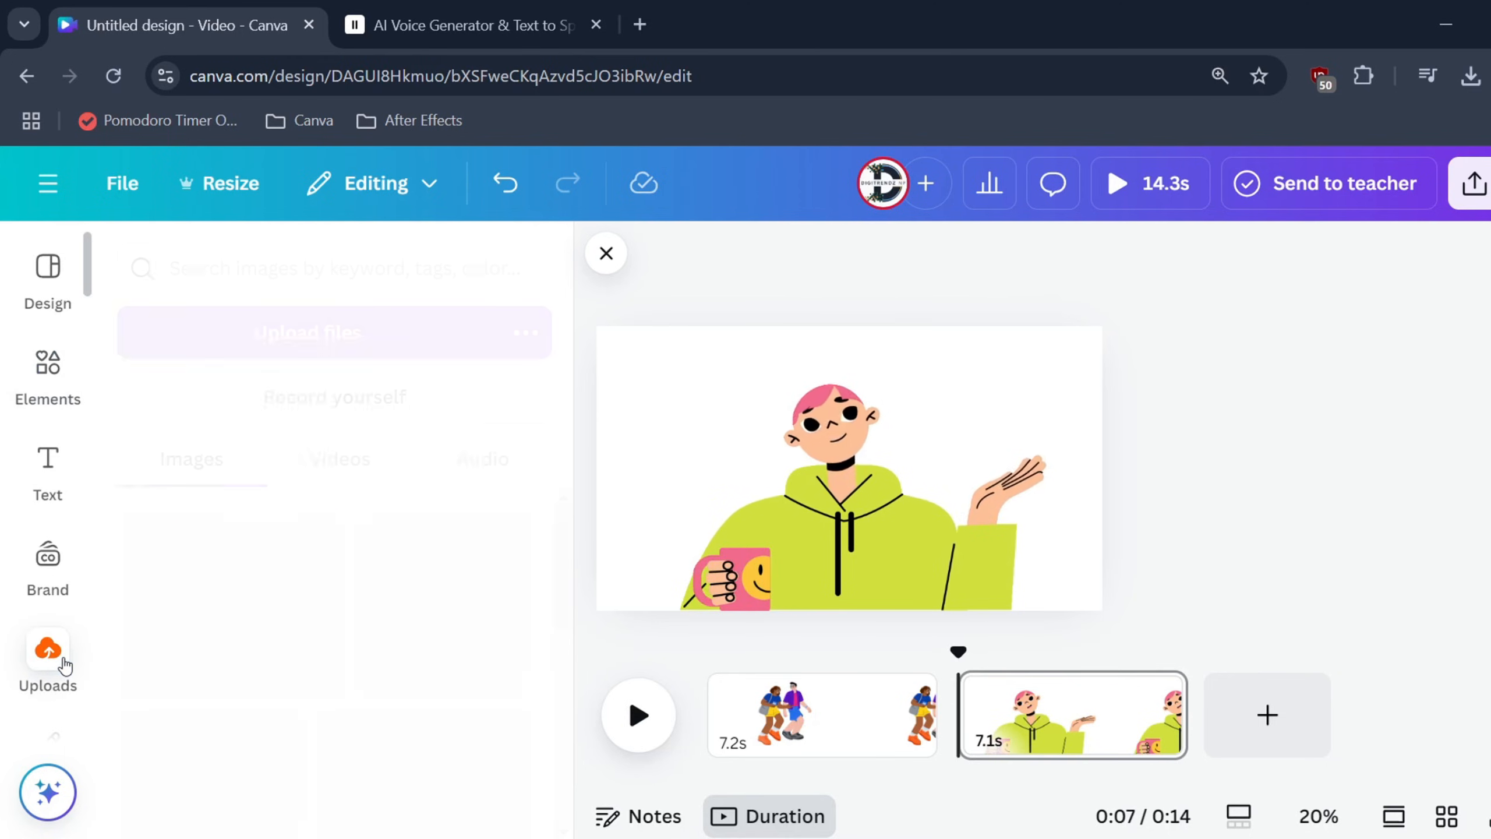
click(475, 477)
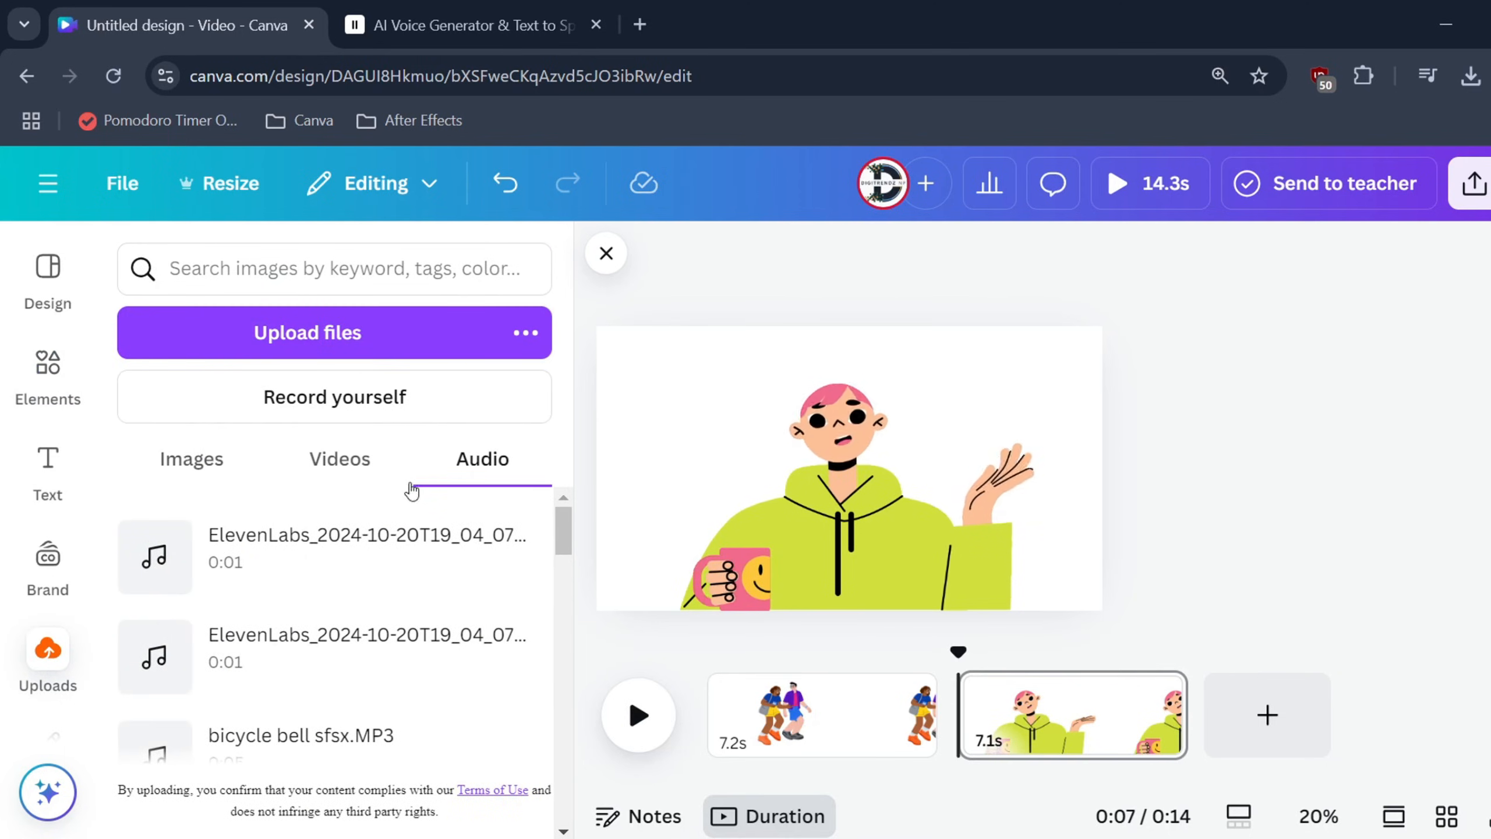
drag(265, 555, 970, 749)
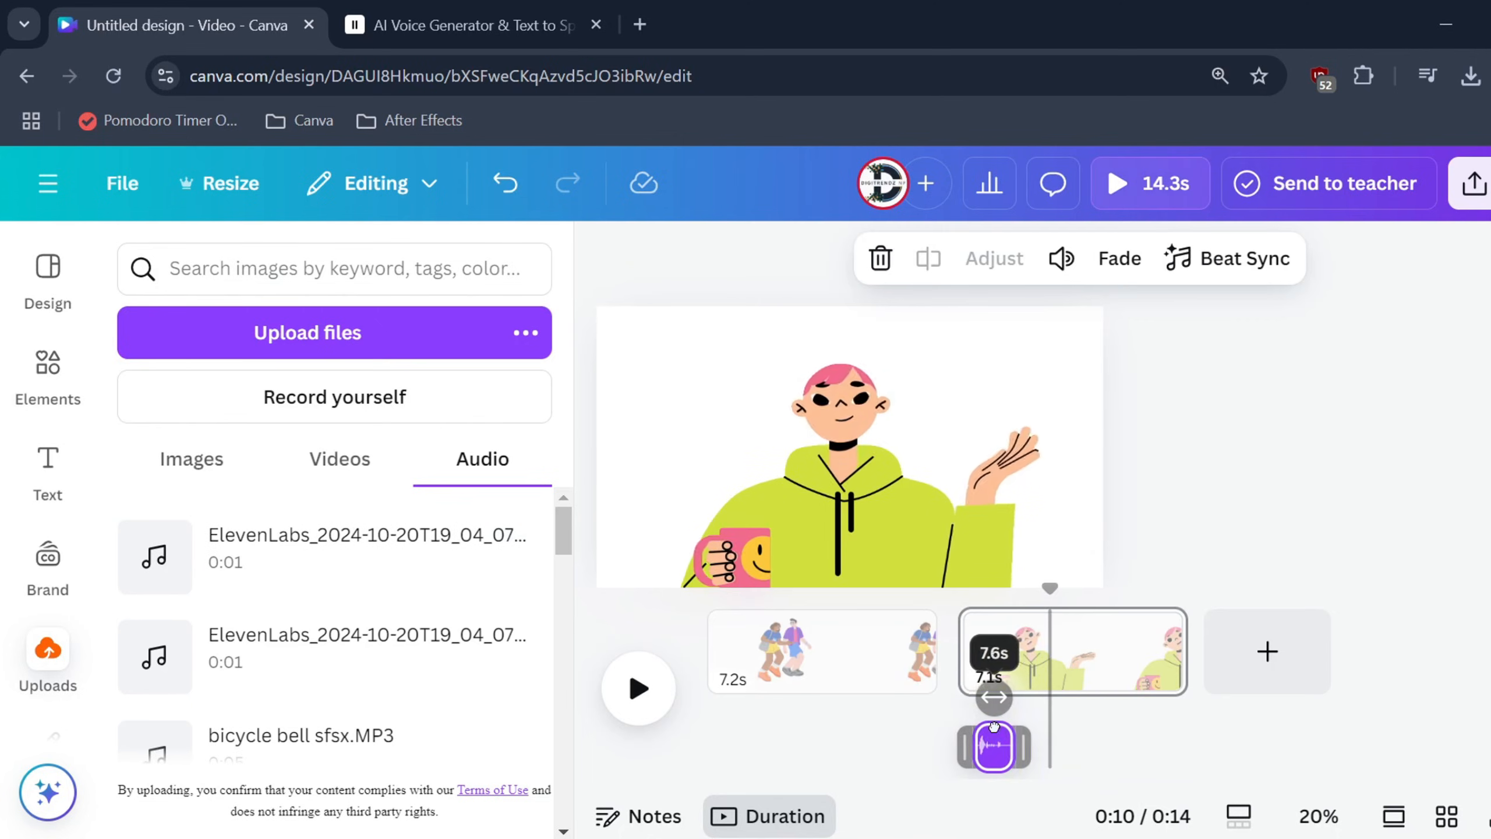
click(639, 688)
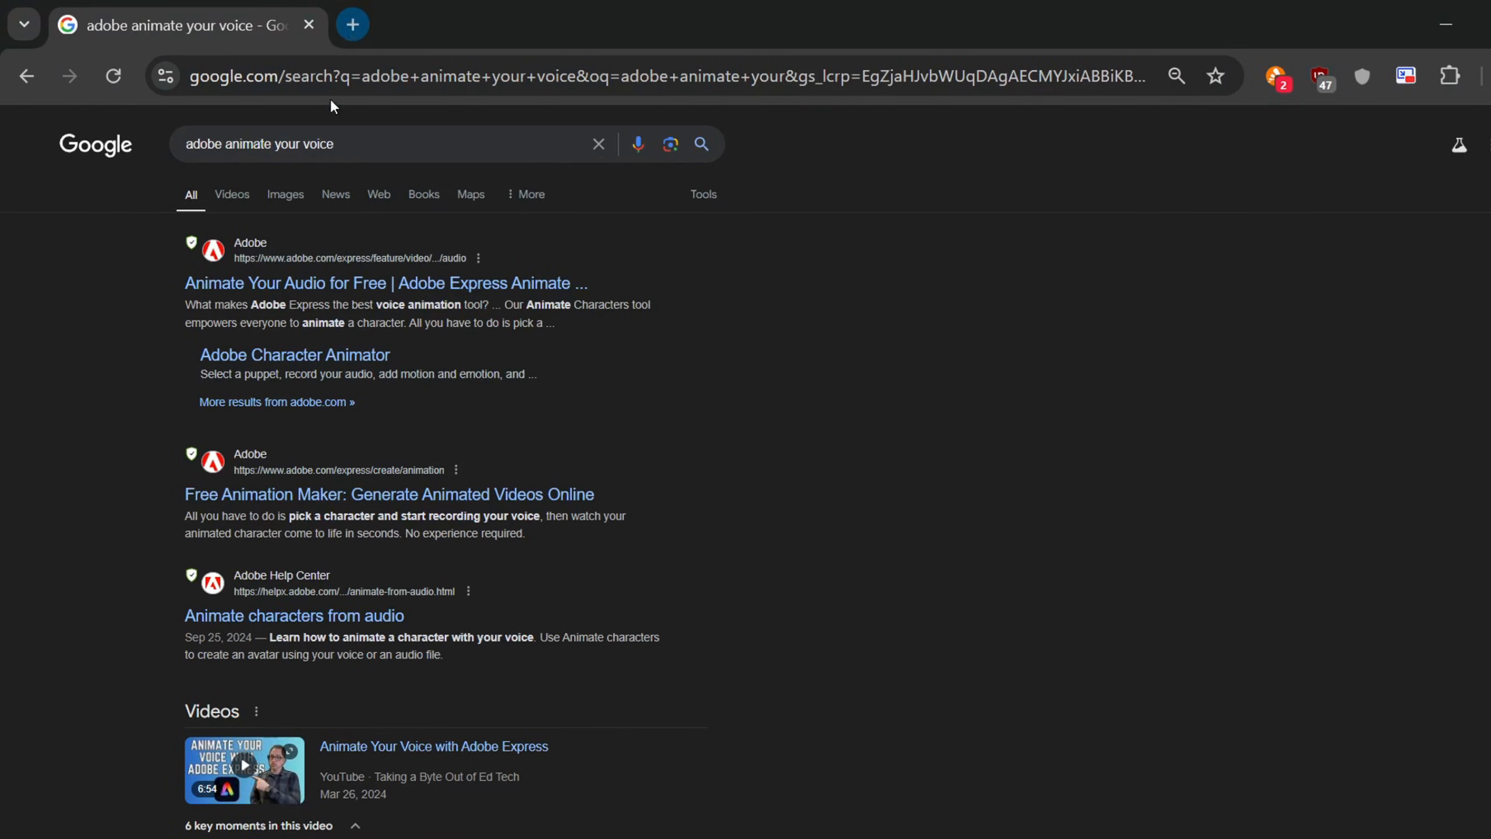
Step: Open Adobe Express's Animate Your Audio page from the search results and start its character animation tool
click(242, 286)
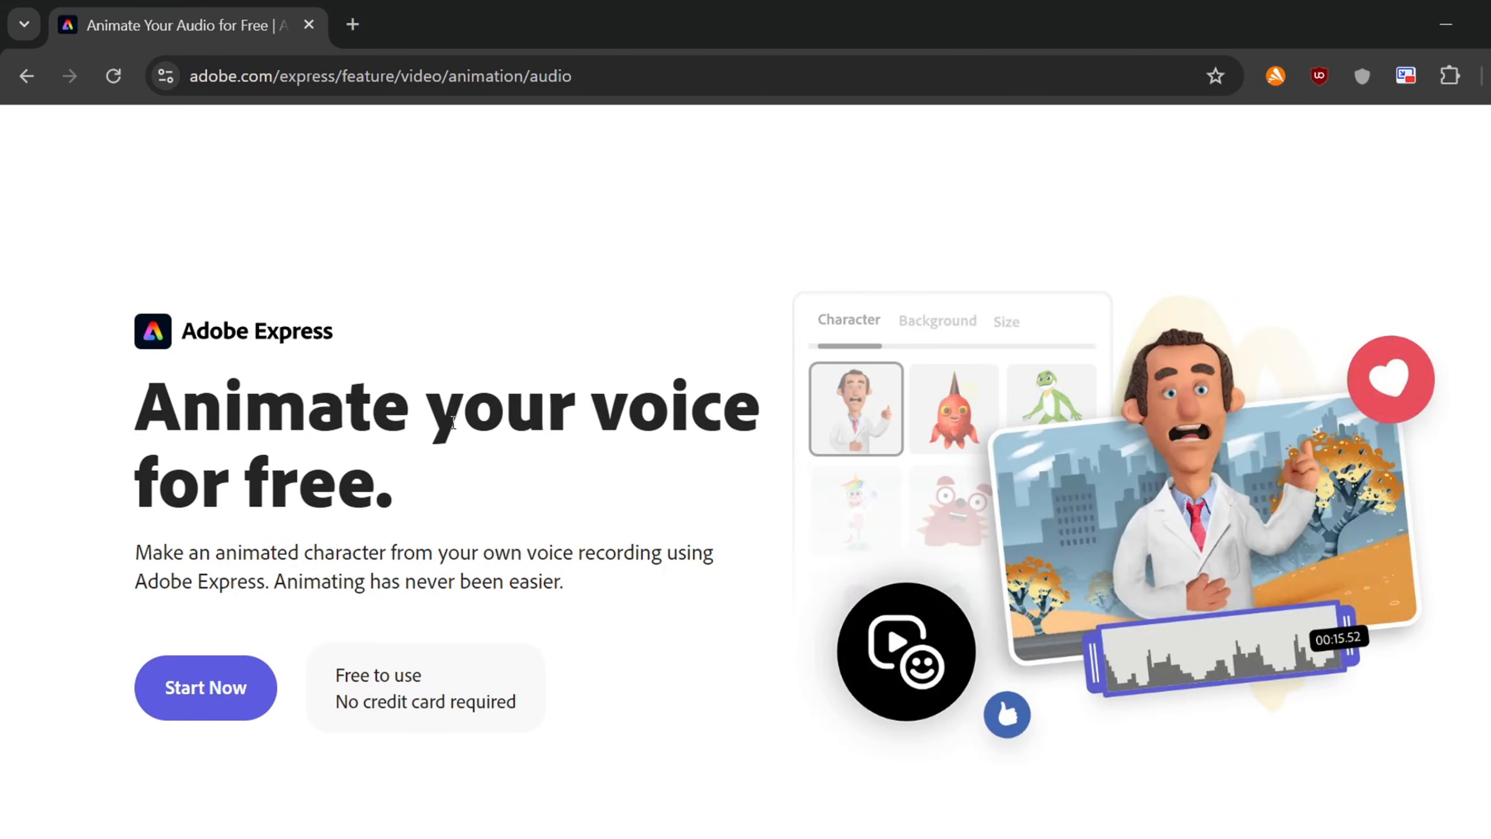
click(223, 734)
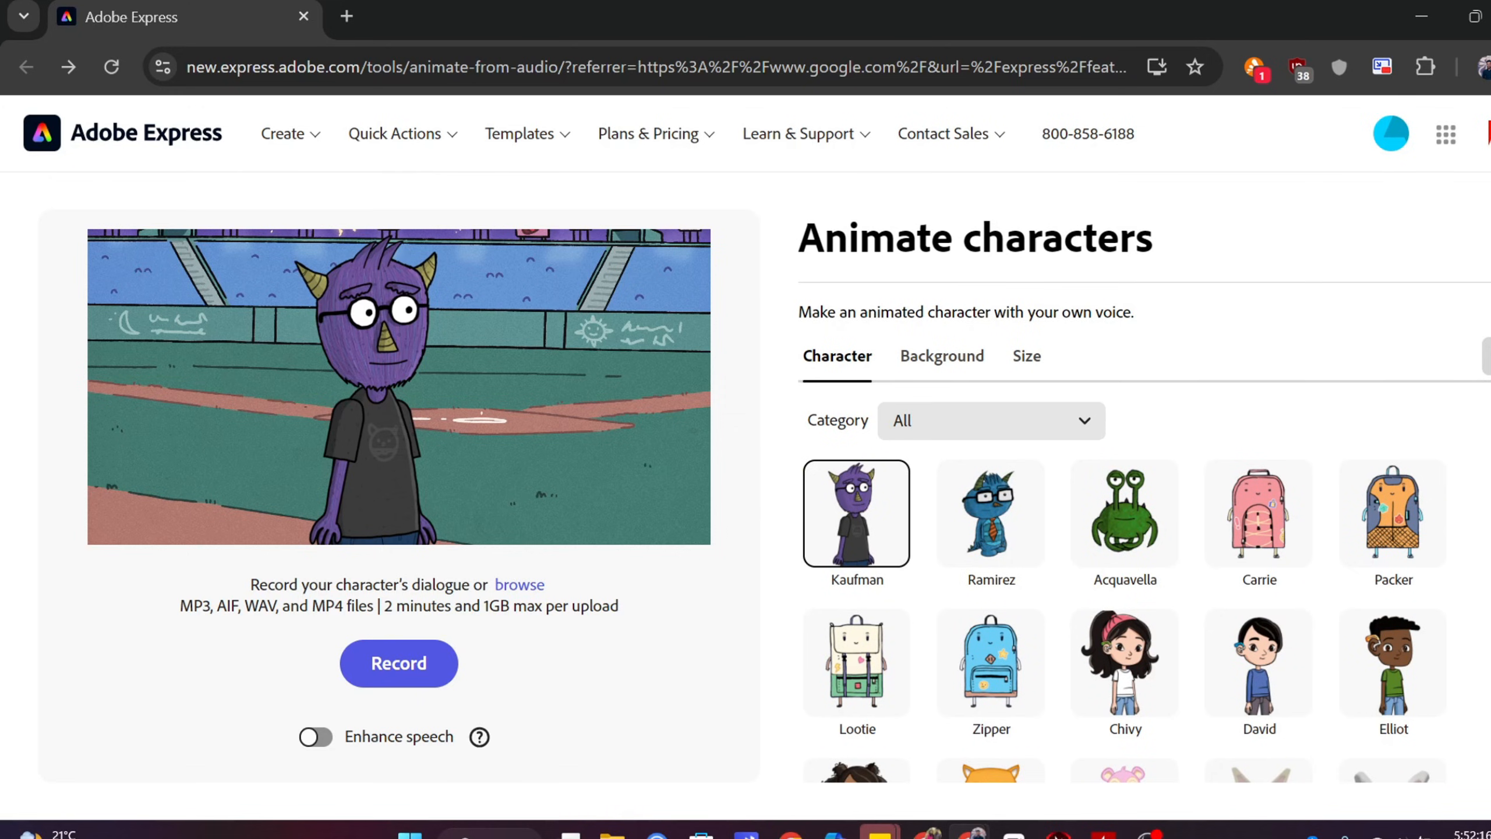
Step: Look through the available animated characters and choose Mark for the scene
scroll(1337, 595, down, 5)
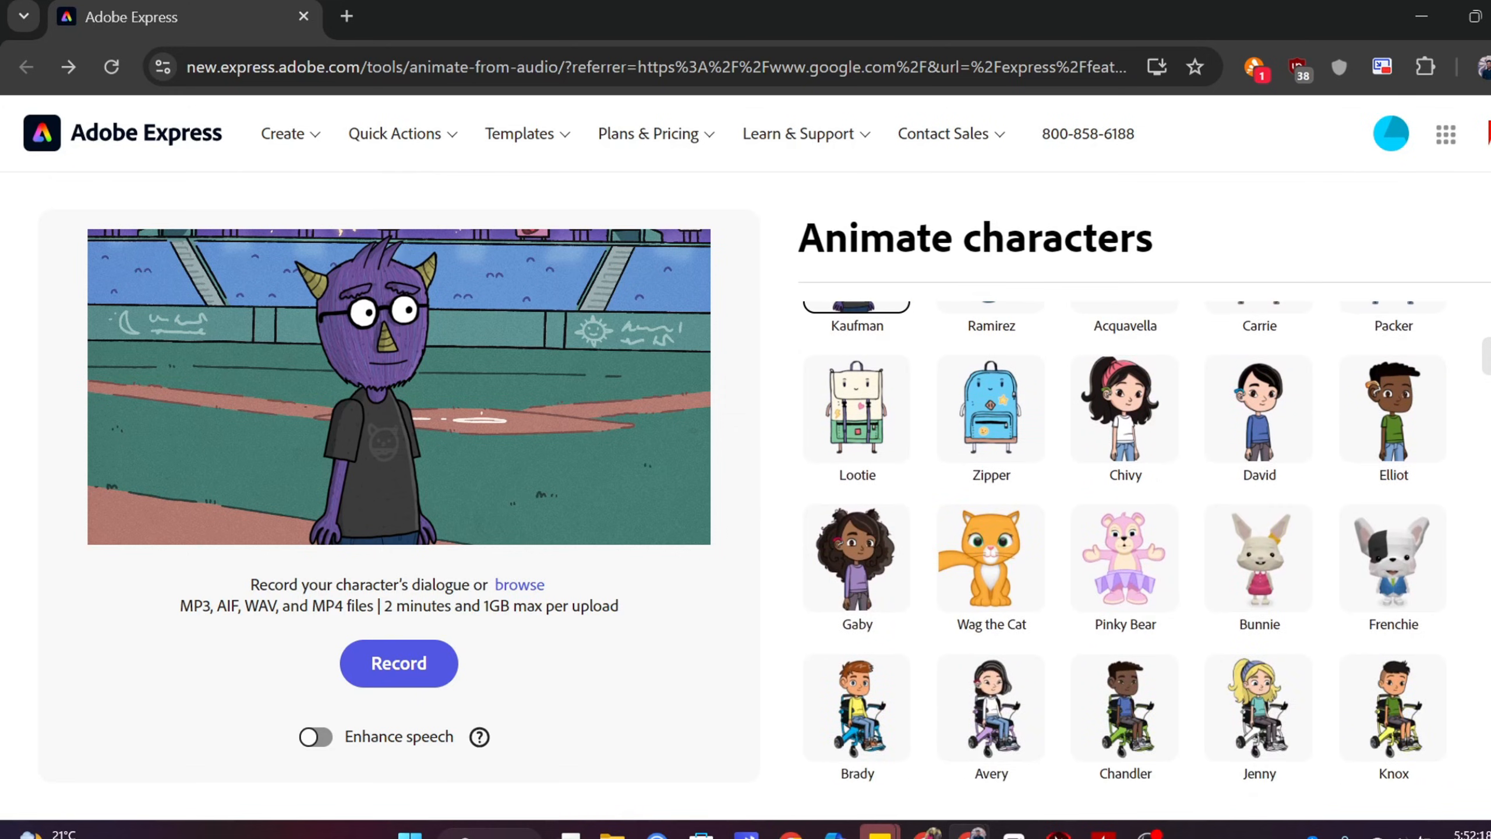
scroll(1115, 587, up, 5)
click(991, 420)
click(972, 573)
scroll(1056, 590, down, 15)
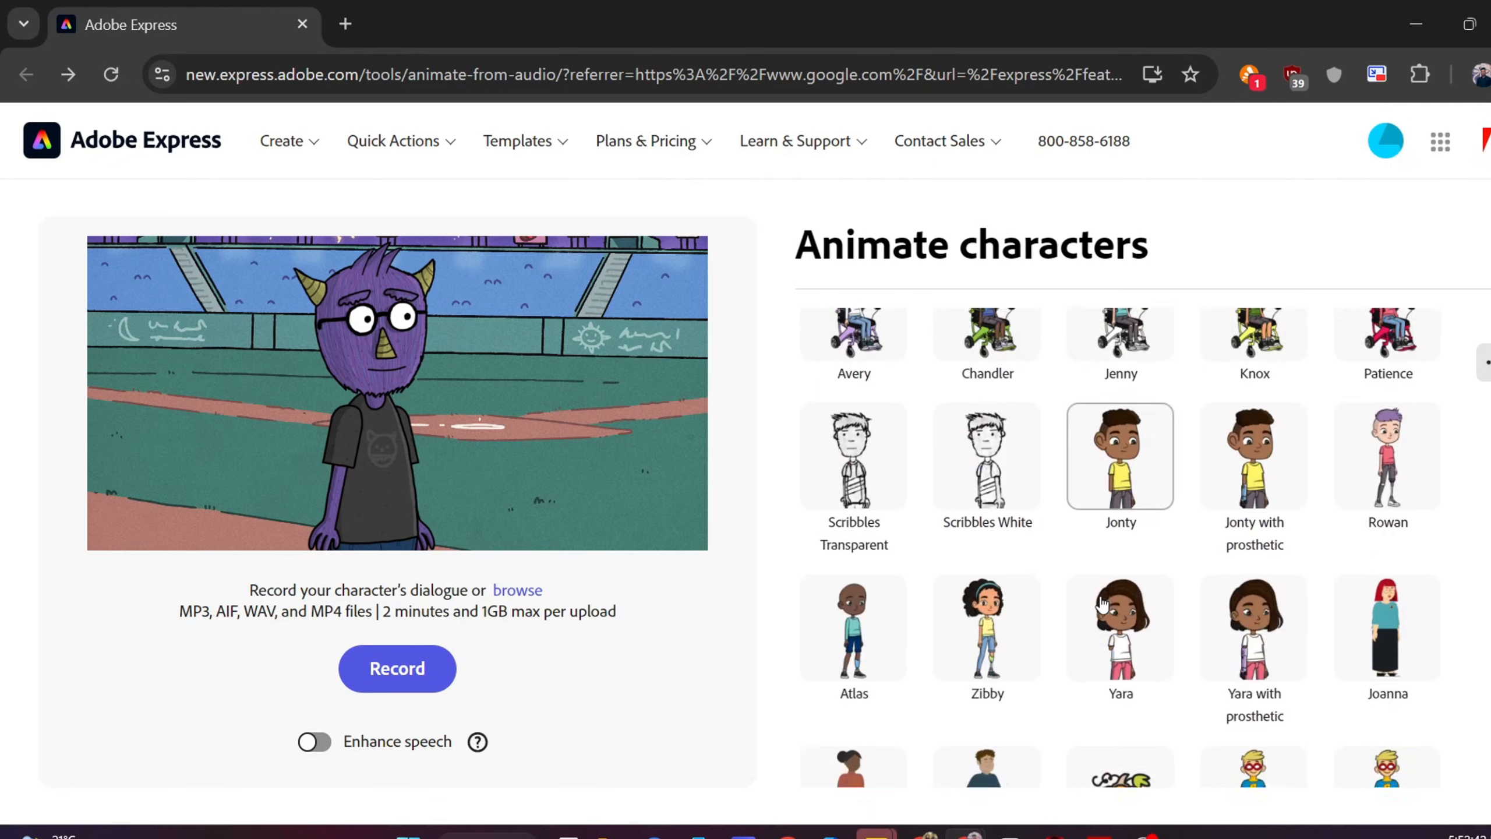
scroll(1101, 595, up, 10)
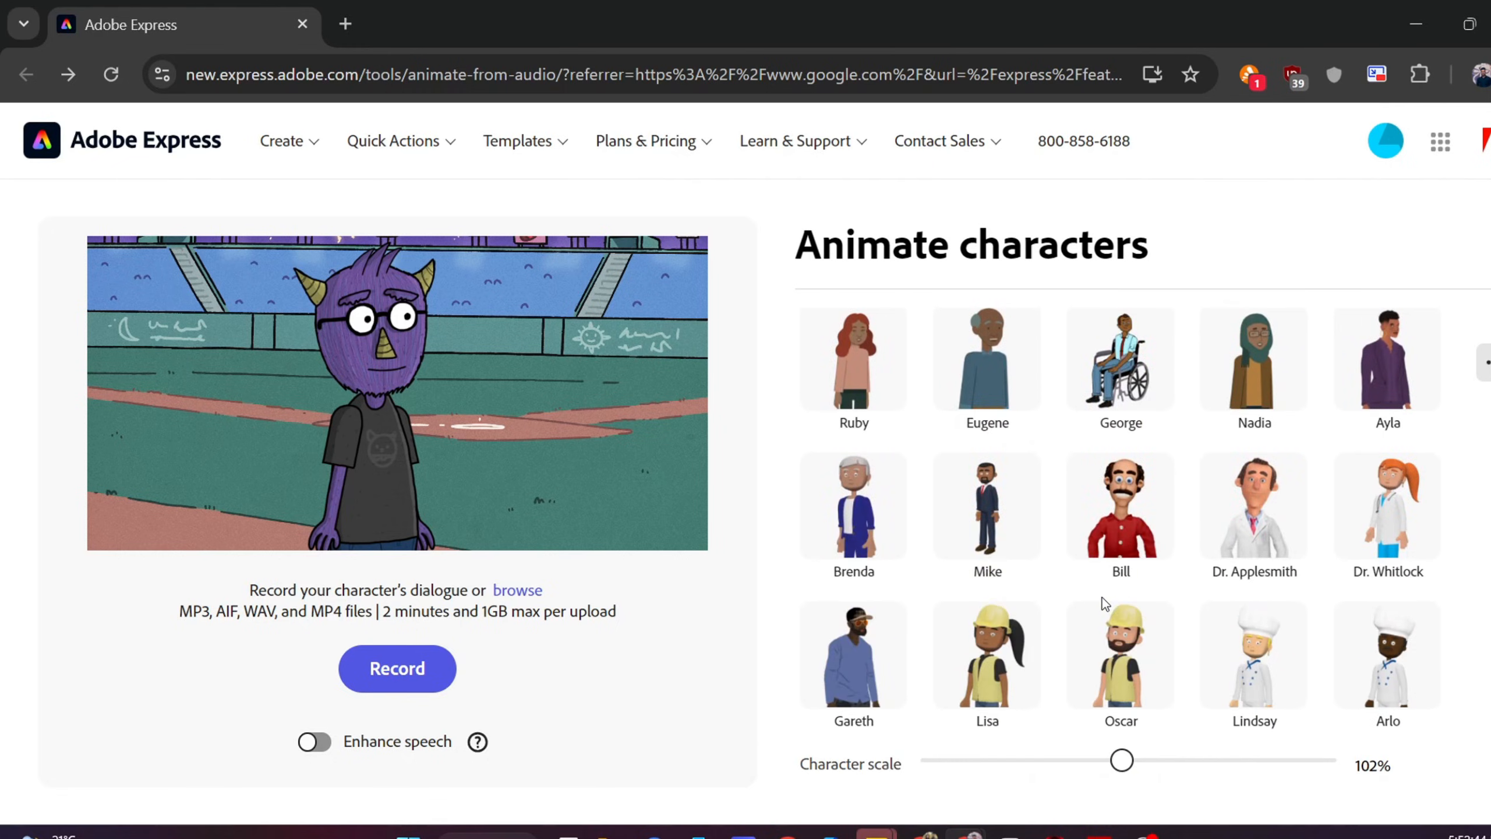
scroll(1085, 605, up, 3)
scroll(1088, 611, up, 3)
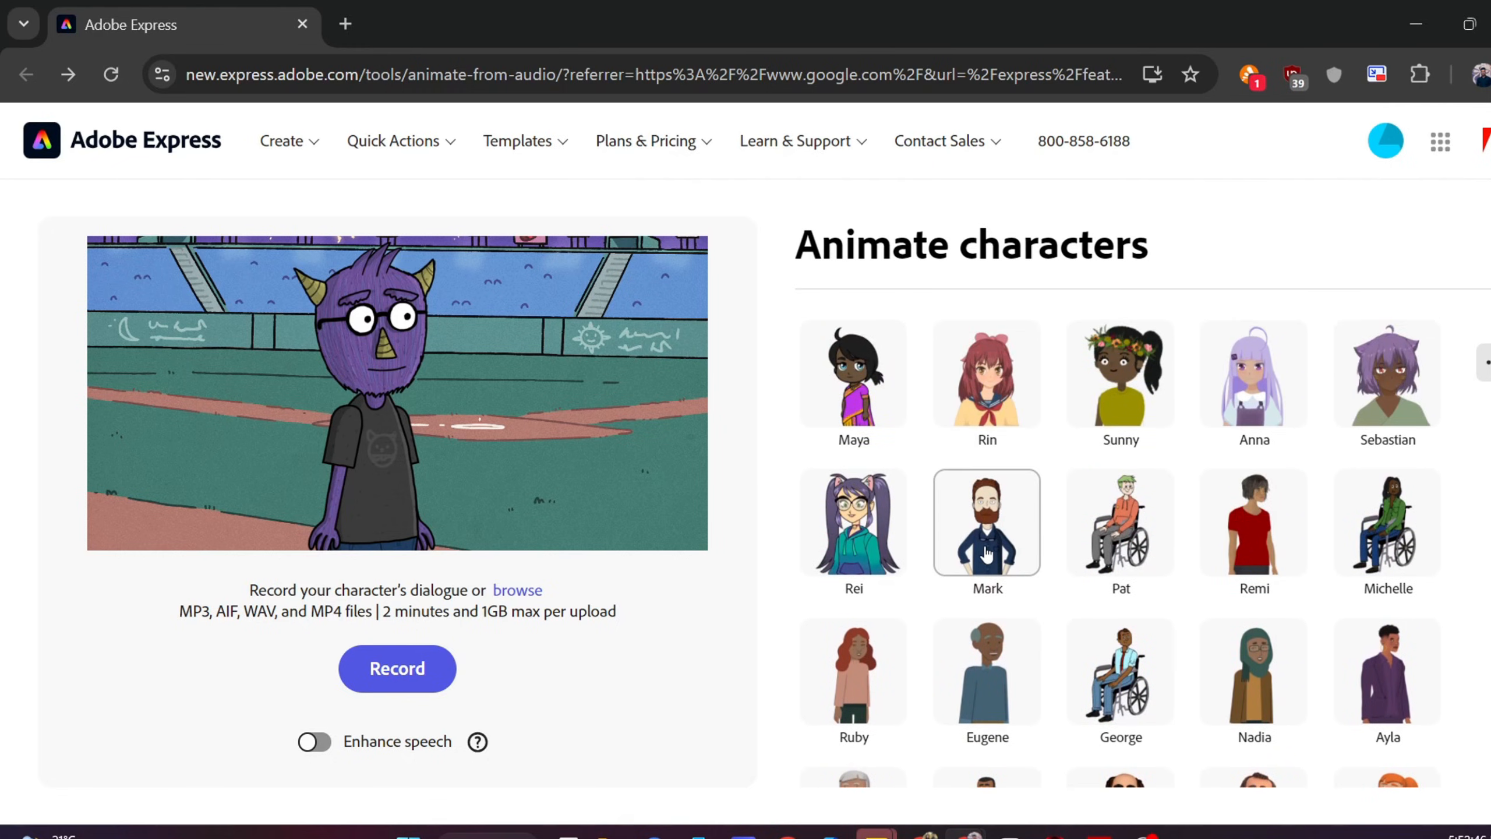
click(999, 532)
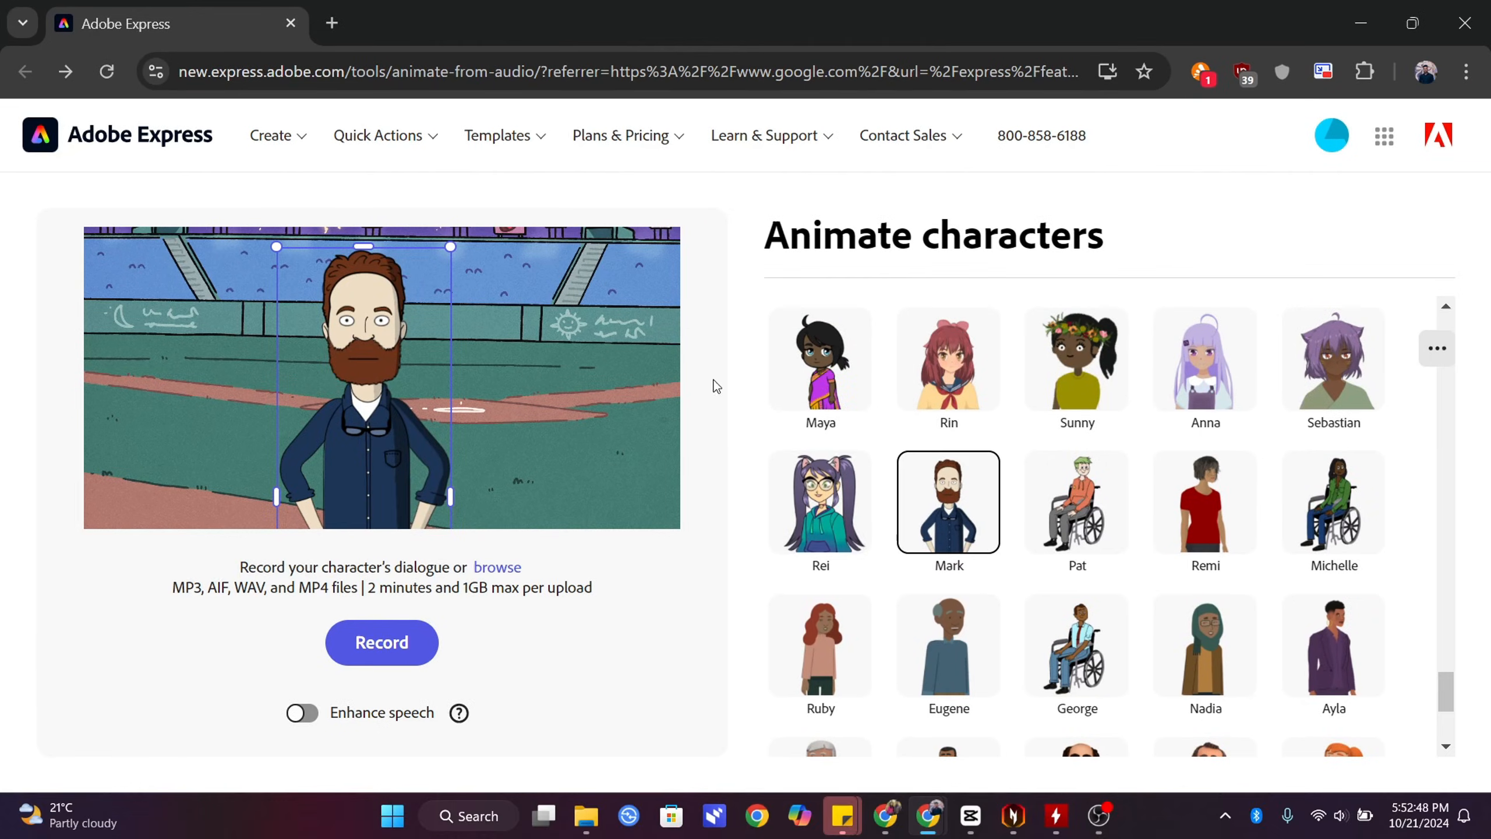
Step: Display the background choices for the character scene
scroll(1427, 641, up, 10)
click(907, 343)
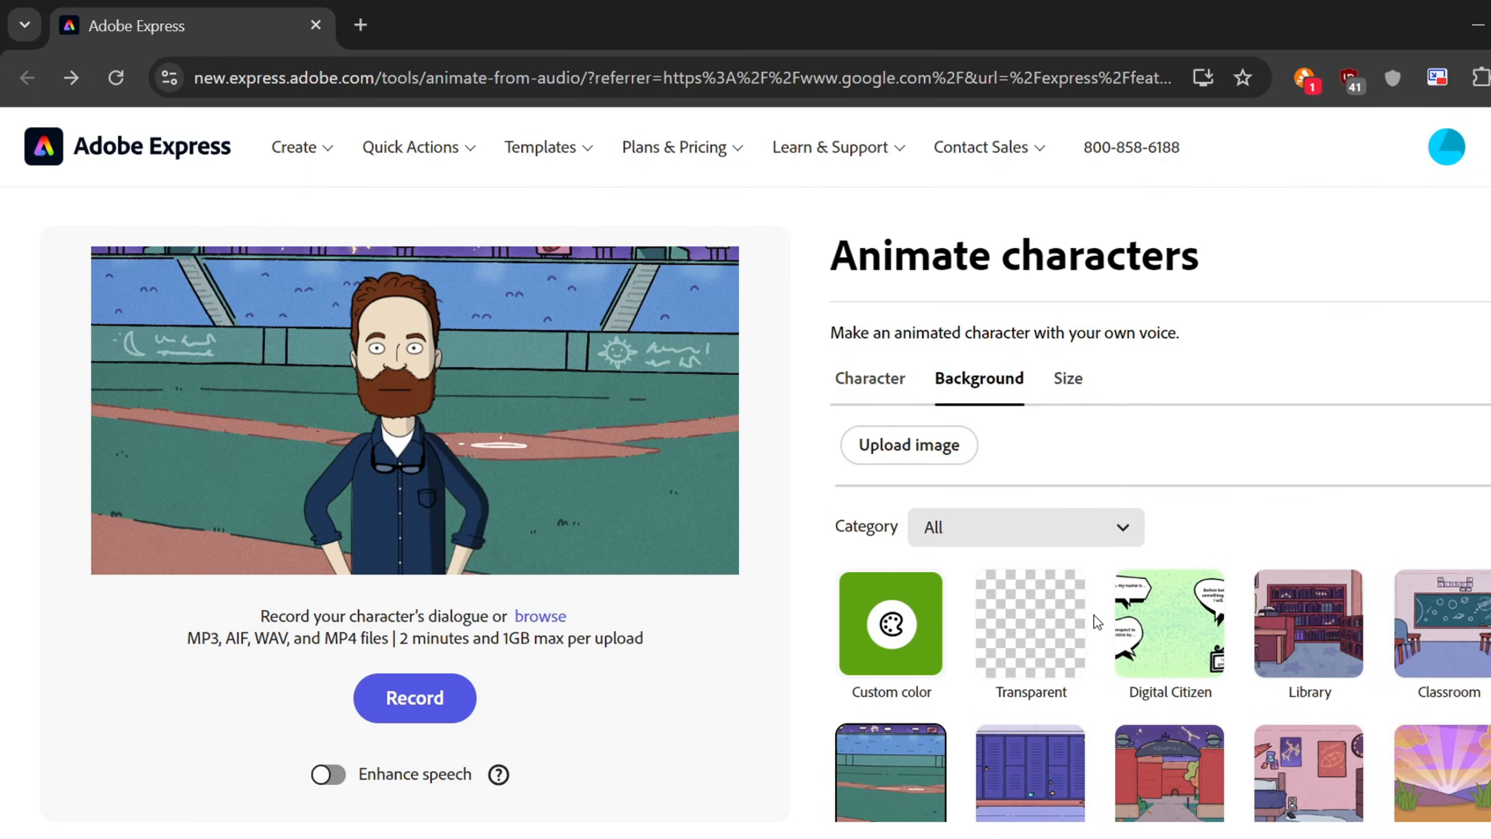
Step: Try several preset backgrounds behind the character, including Digital Citizen, Library, Classroom and the sports stadium
click(1150, 618)
click(1294, 607)
click(1423, 610)
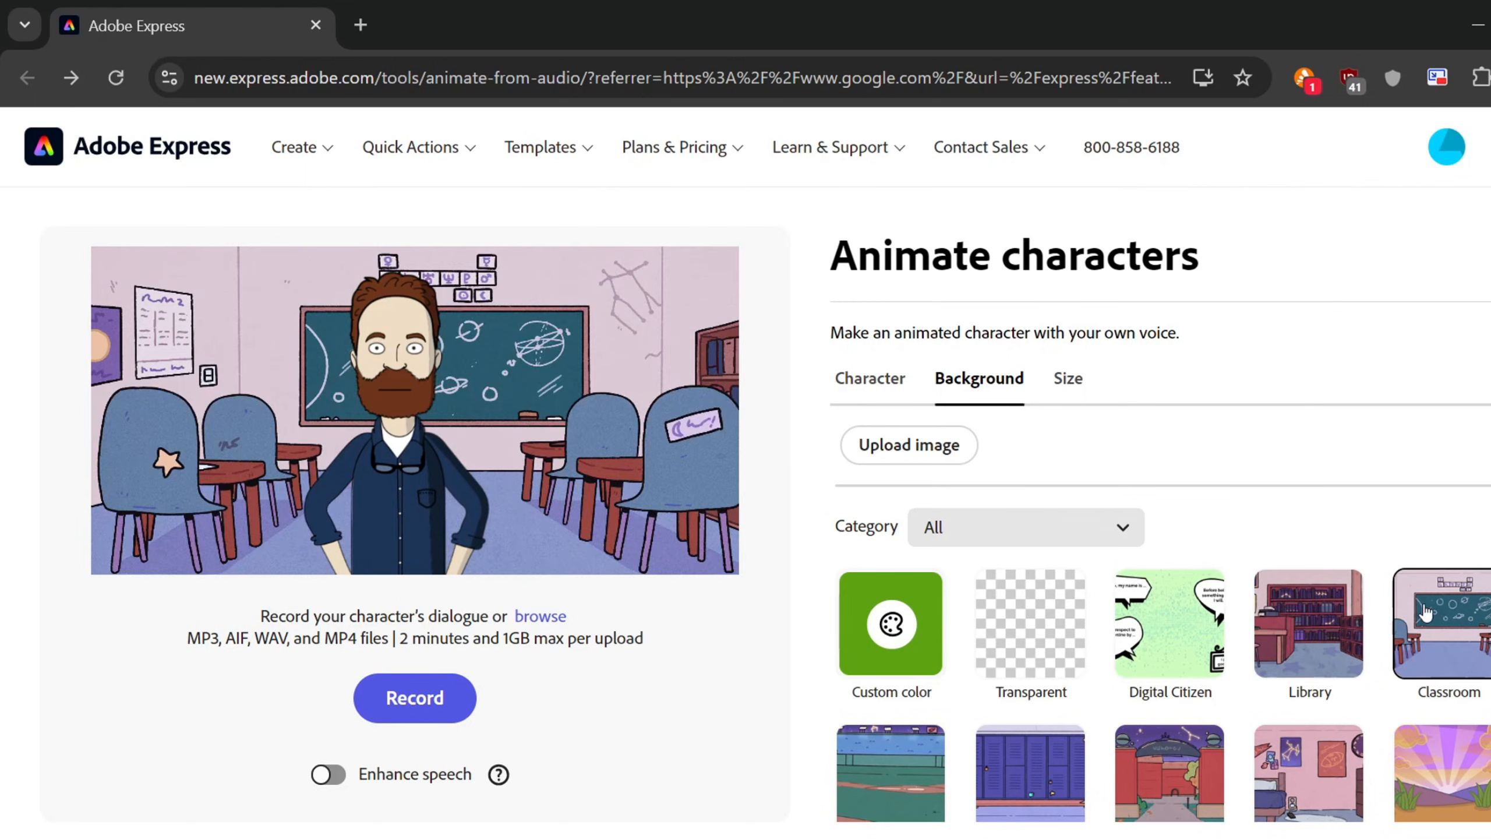
click(1434, 742)
click(1030, 771)
click(890, 770)
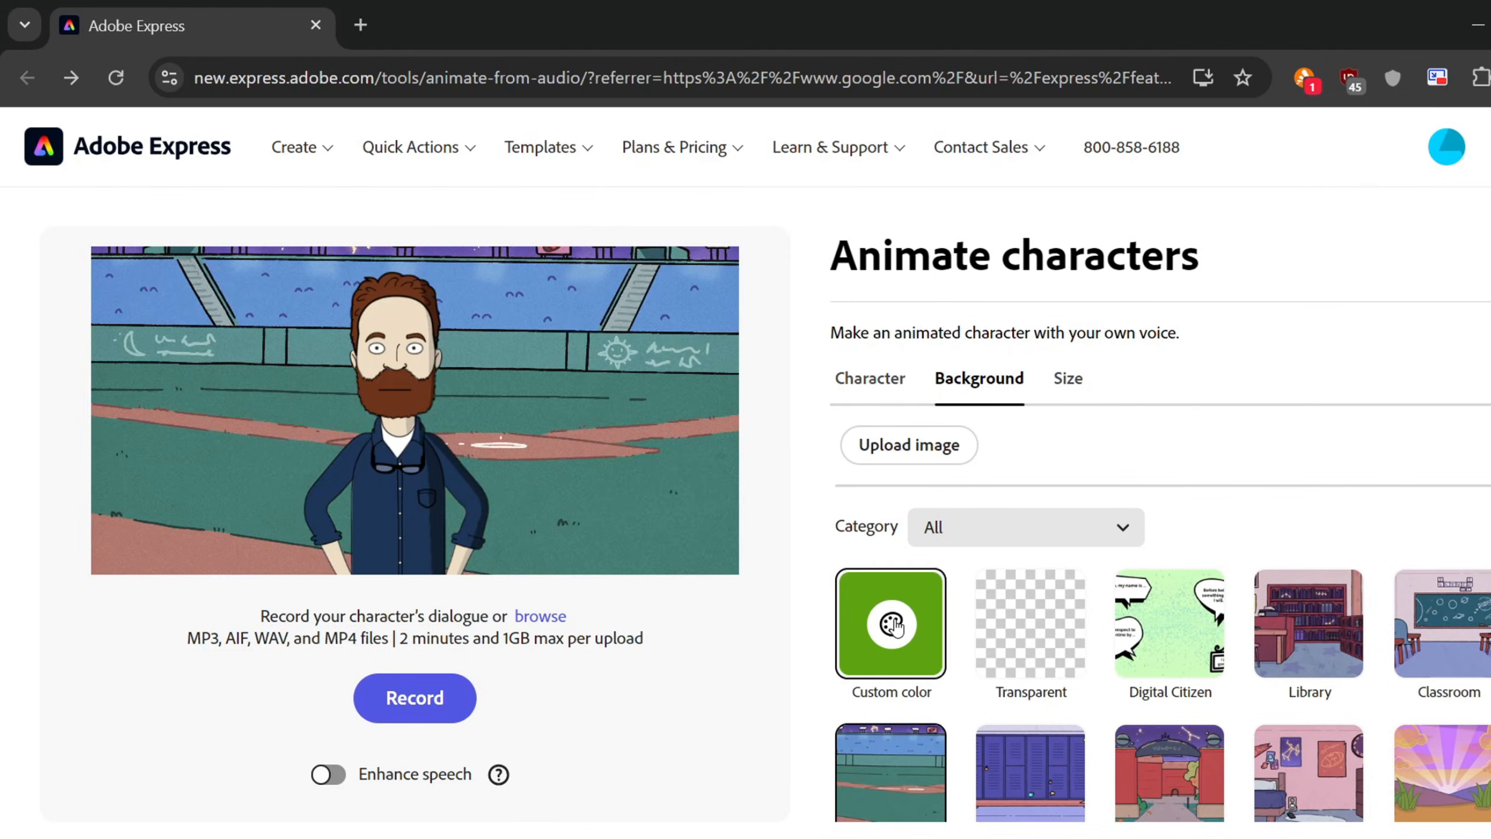
Step: Give the scene a custom bright green background color, #2FED13
click(893, 625)
click(1124, 452)
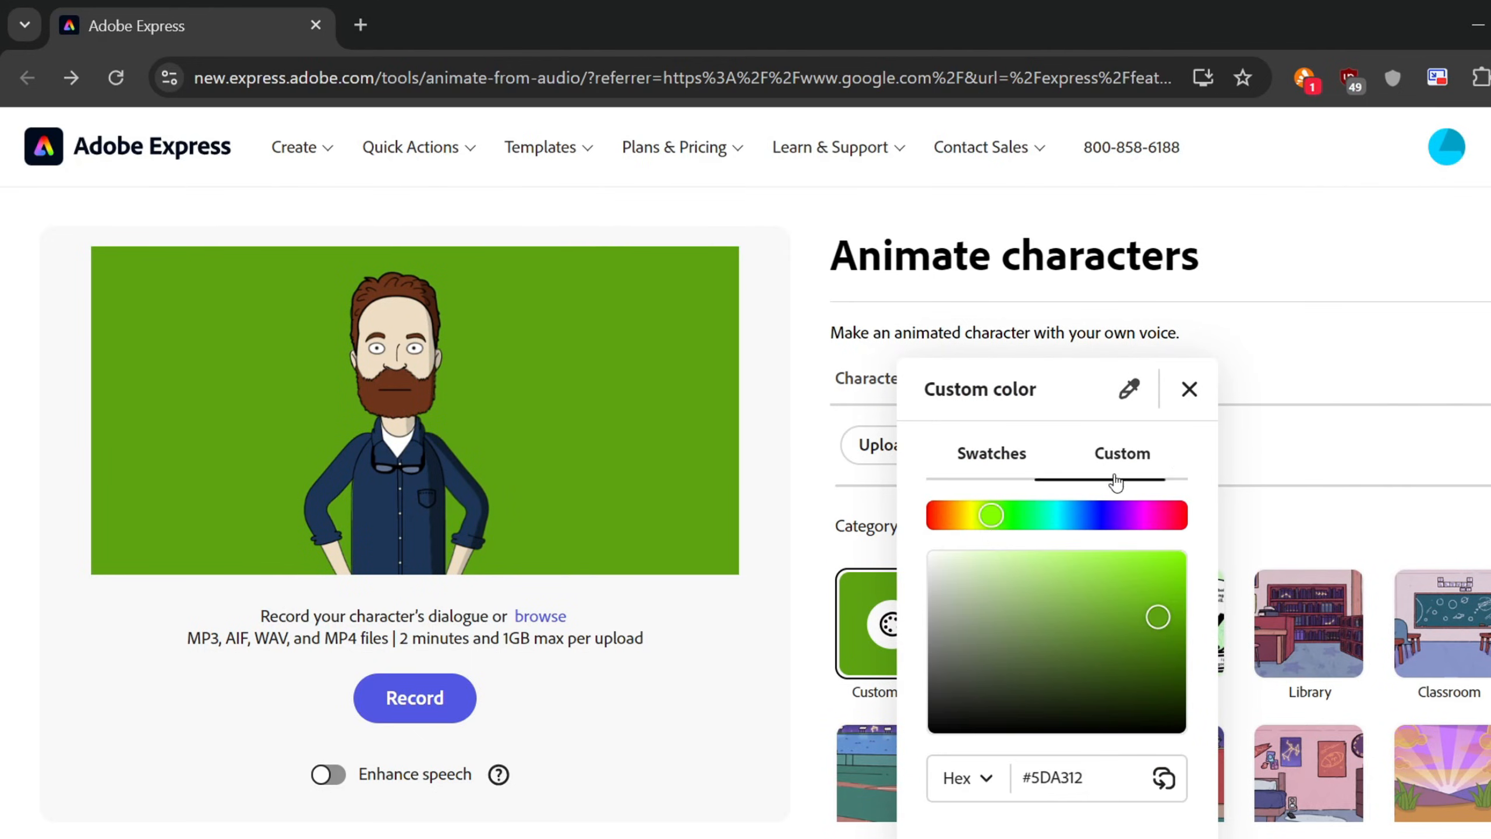
mouse_move(988, 521)
mouse_down()
mouse_move(1098, 517)
mouse_move(1015, 534)
mouse_up()
drag(1138, 606, 1181, 571)
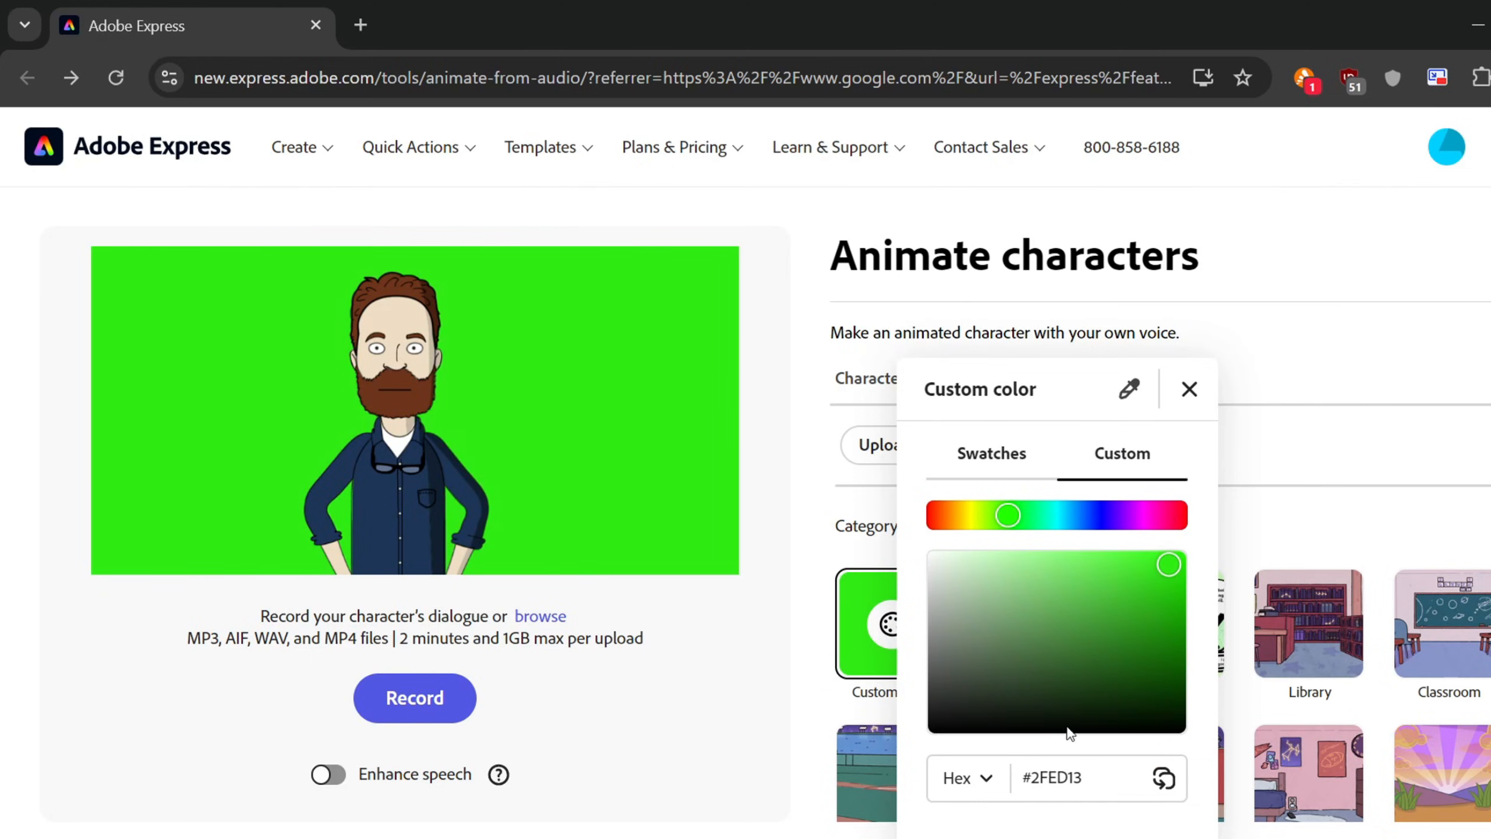
click(1348, 521)
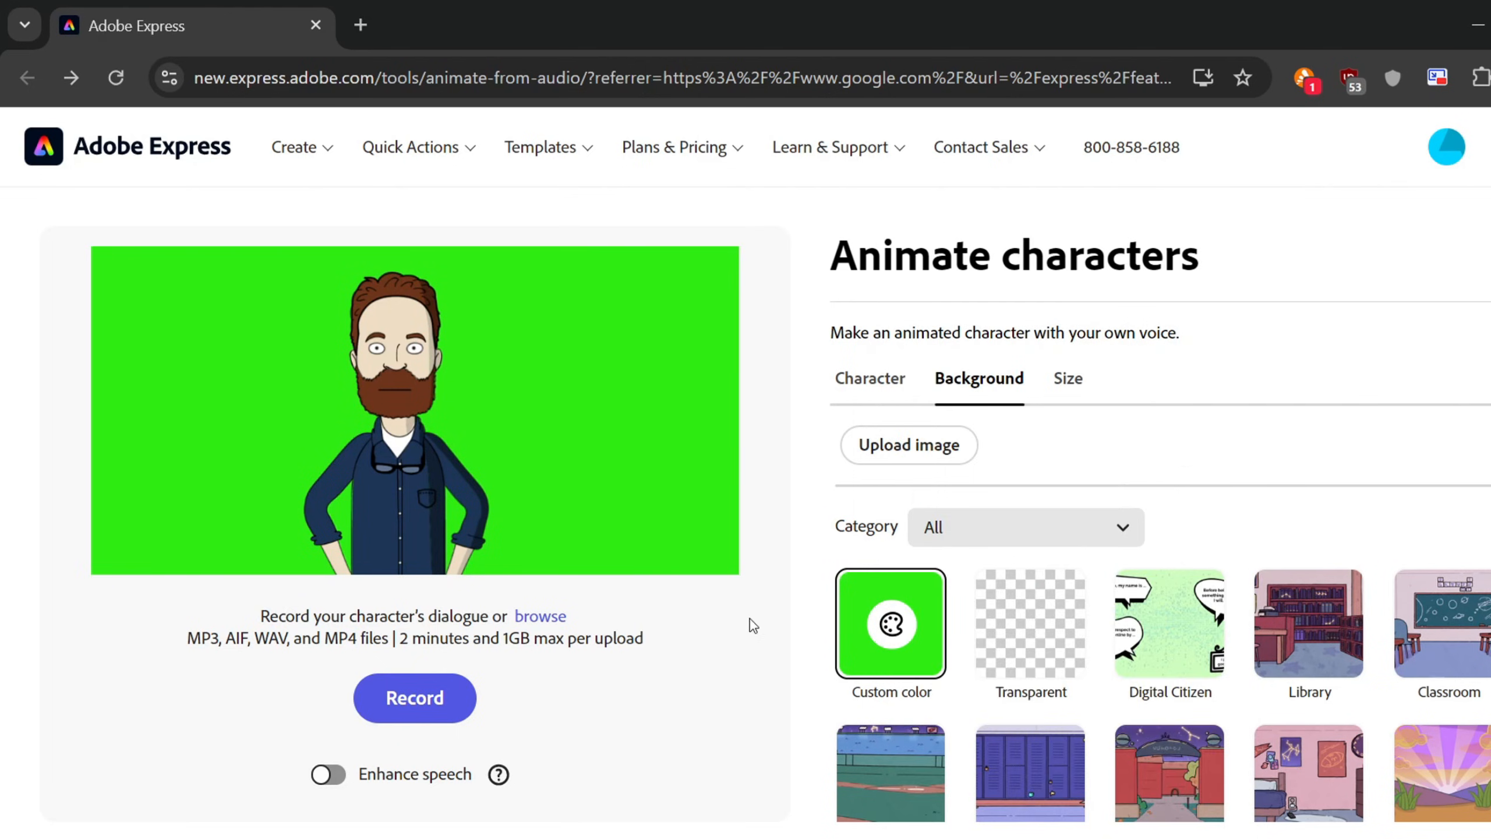
Step: Scale the Mark character down slightly and reposition him near the middle of the green scene
drag(446, 417, 461, 401)
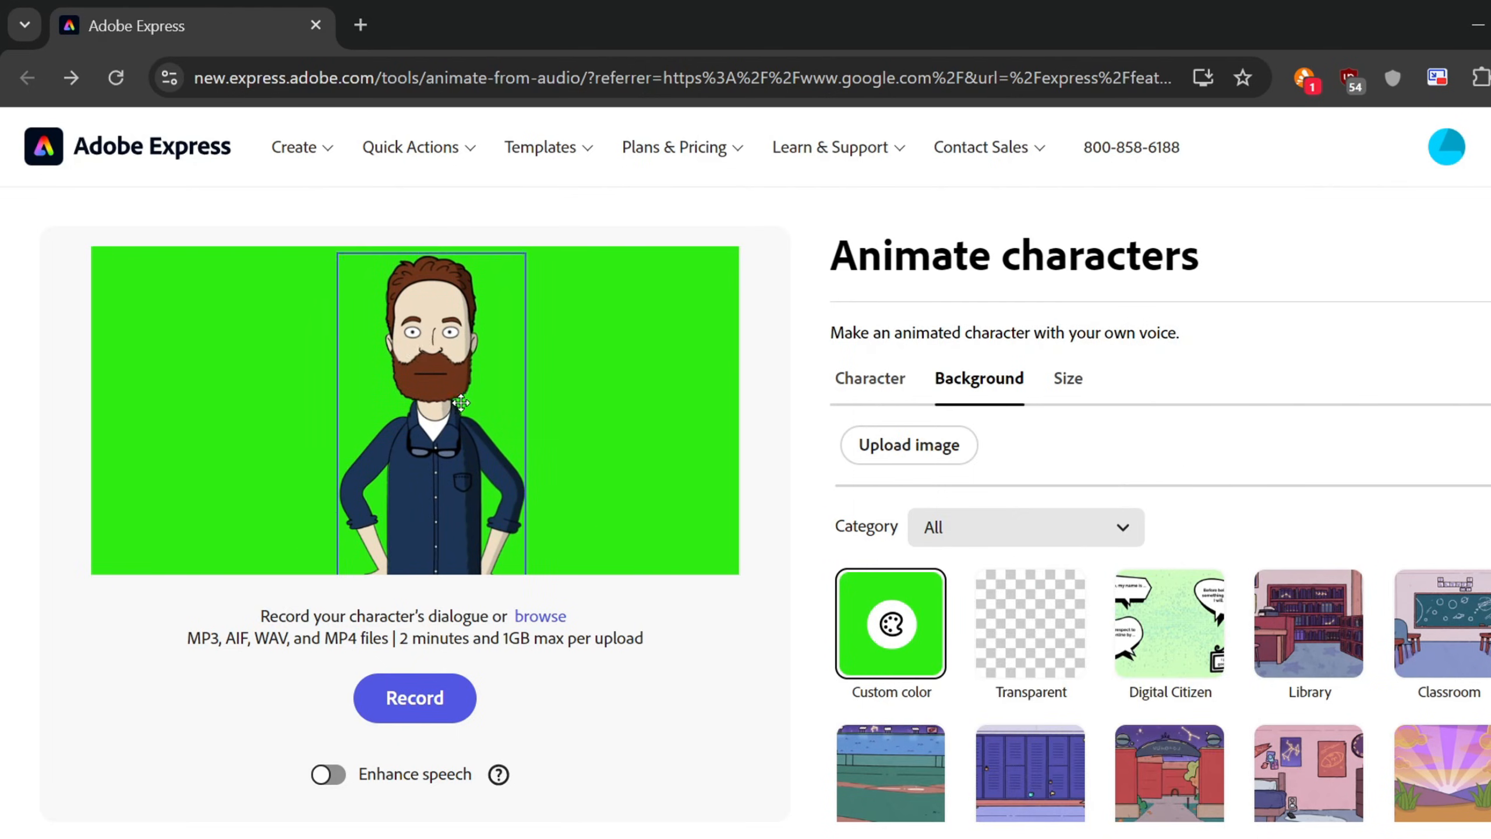
drag(331, 248, 352, 298)
drag(423, 413, 388, 375)
Step: Animate the bearded character with the ElevenLabs voiceover audio file and download the resulting video
click(528, 617)
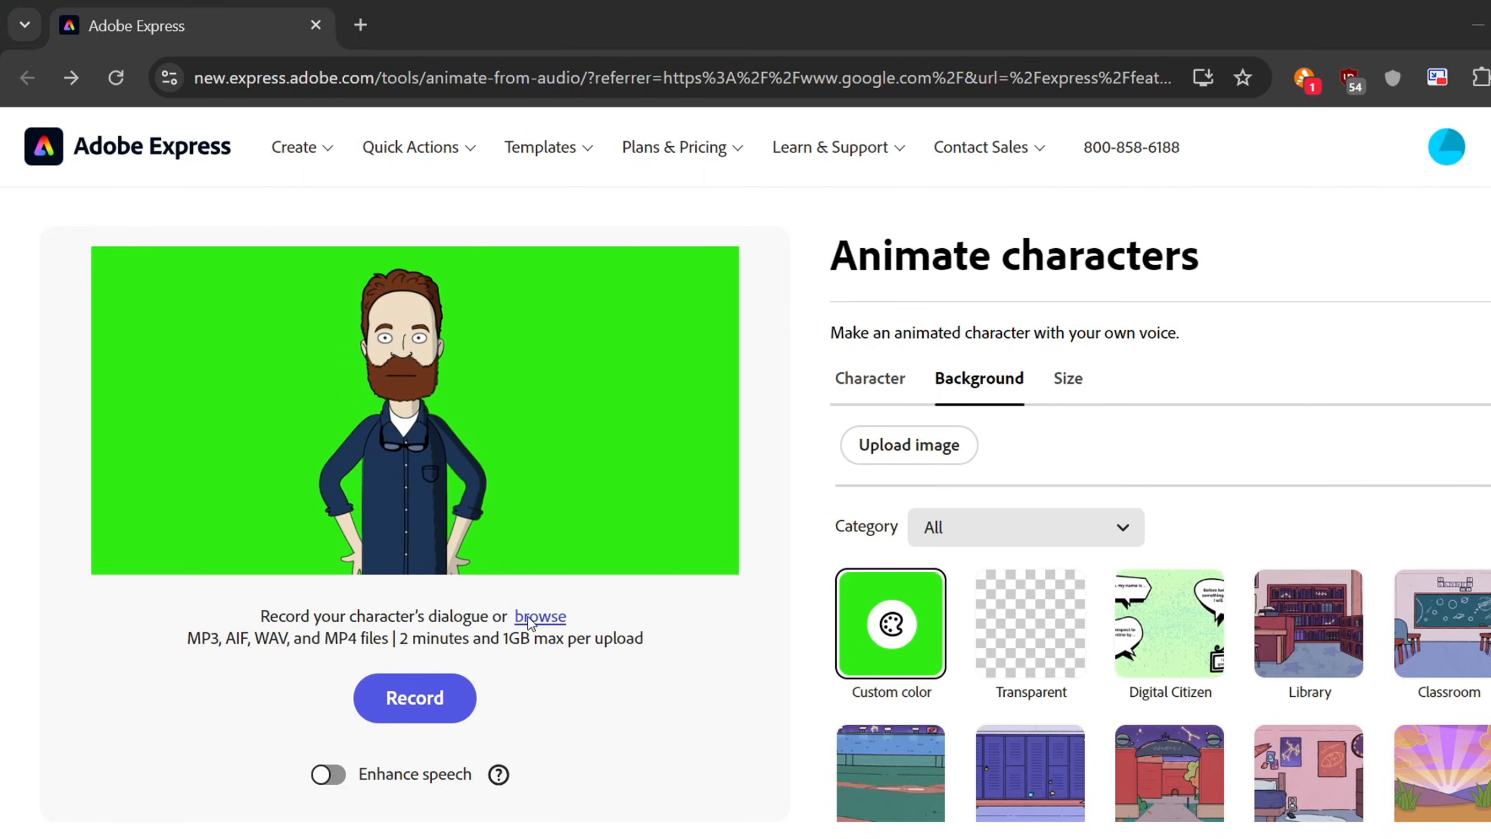
click(874, 231)
click(1327, 759)
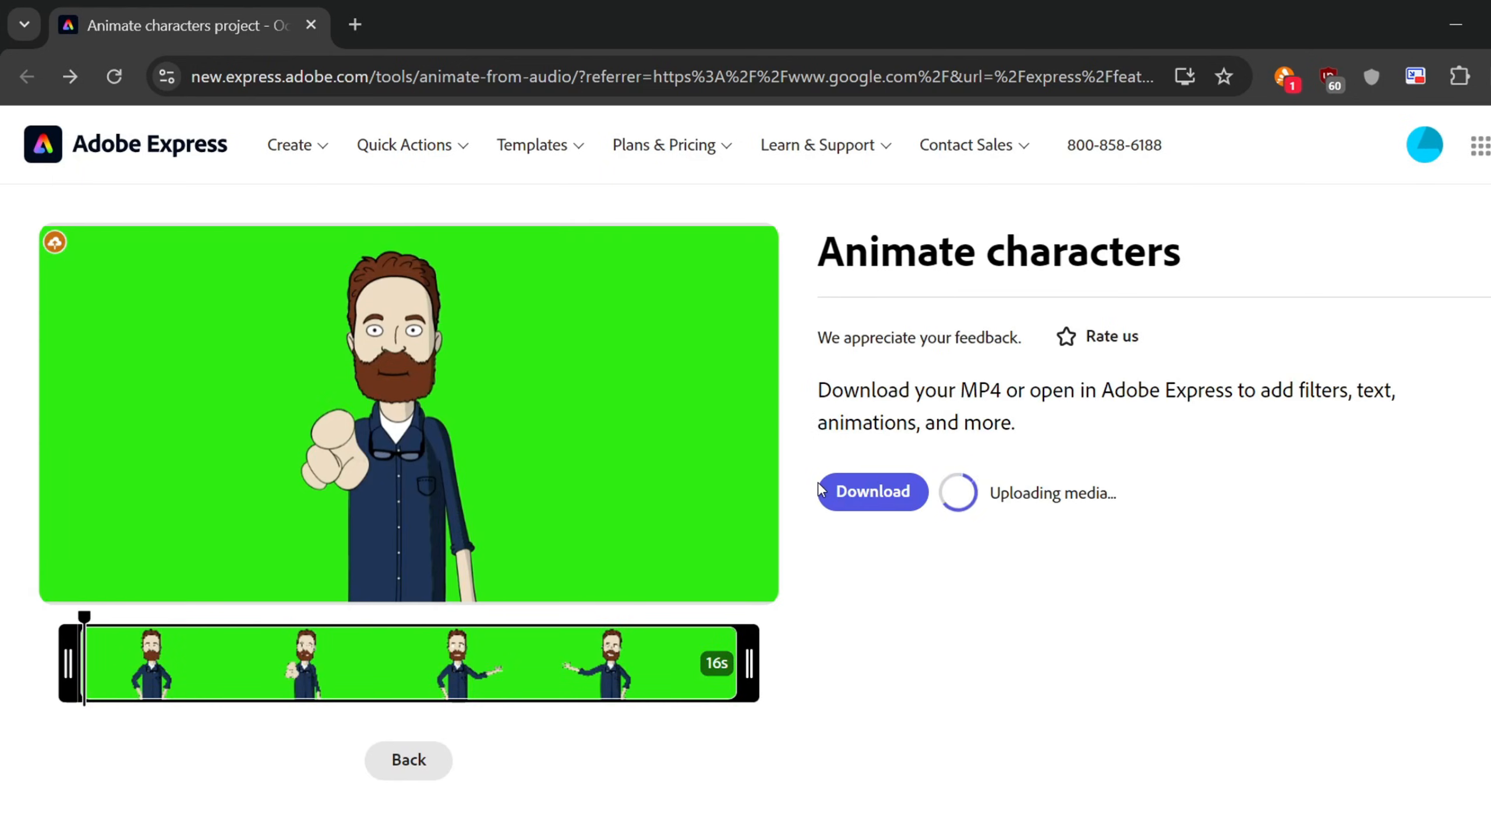
click(839, 495)
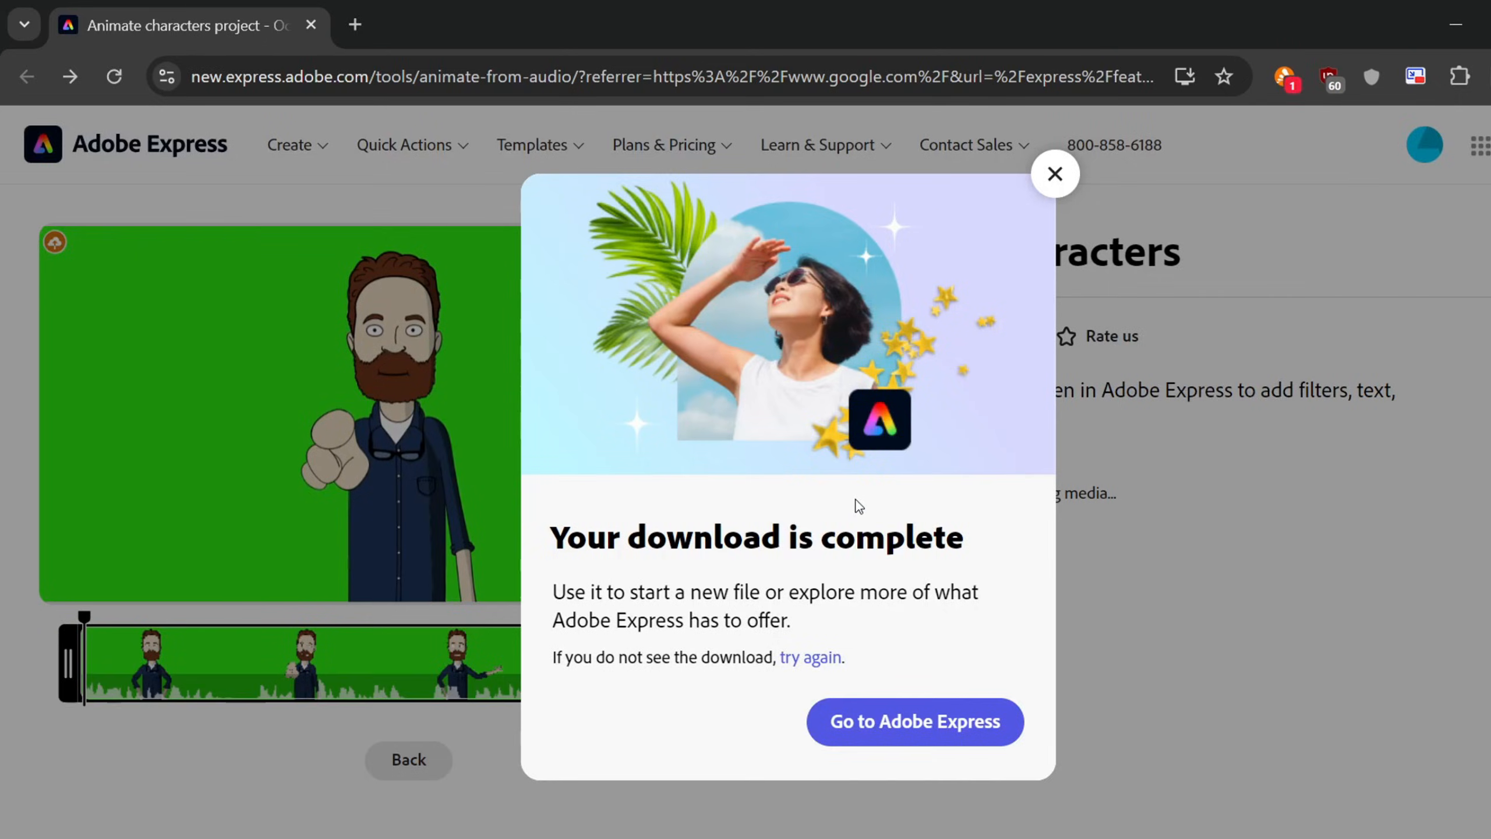
click(1053, 171)
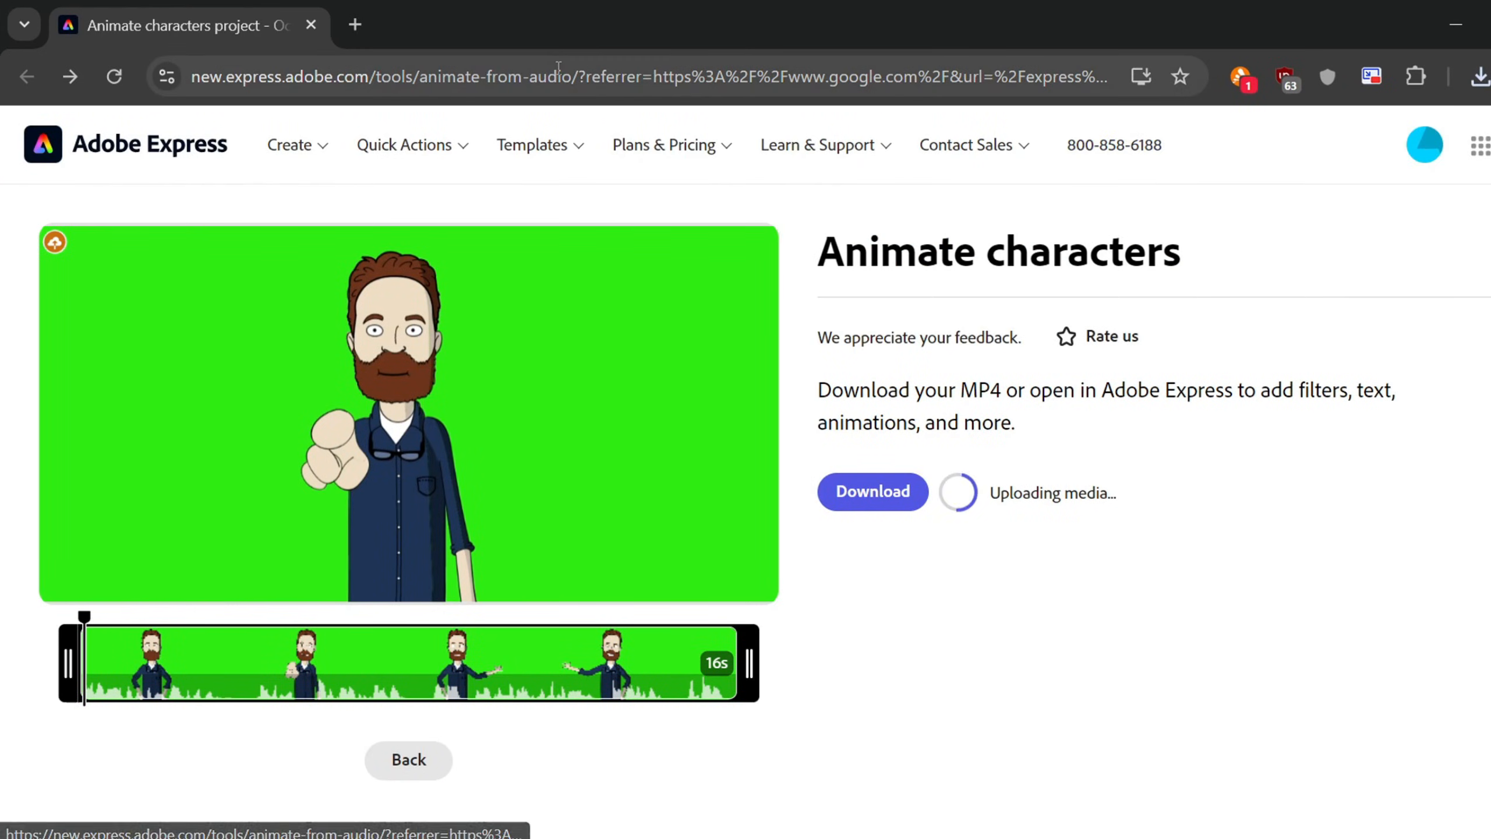
Step: Switch to the Canva design, upload the green-screen character video and add it to the blank page after the third scene
click(844, 731)
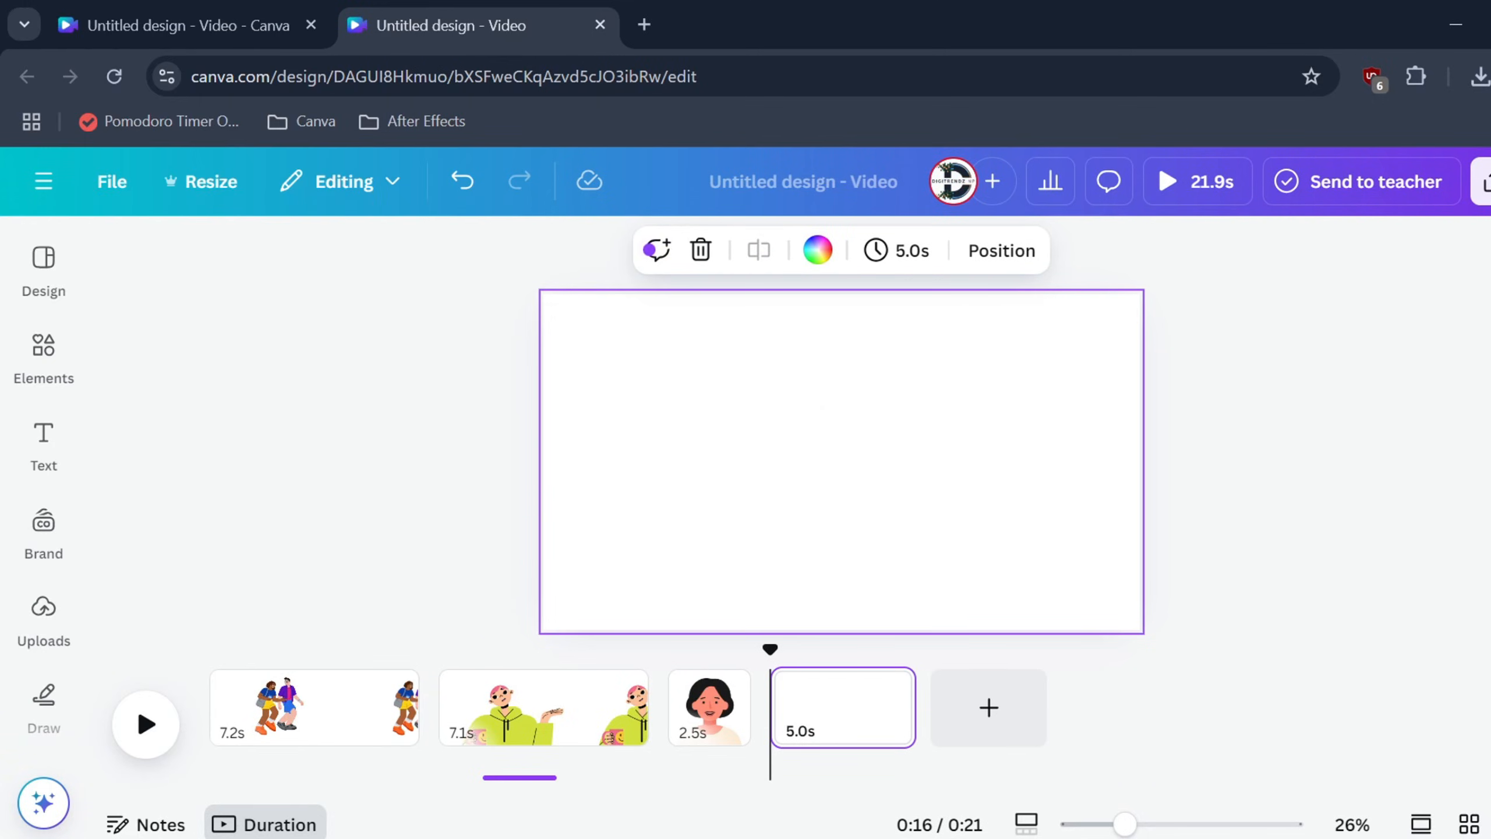
key(alt+Tab)
drag(830, 422, 802, 499)
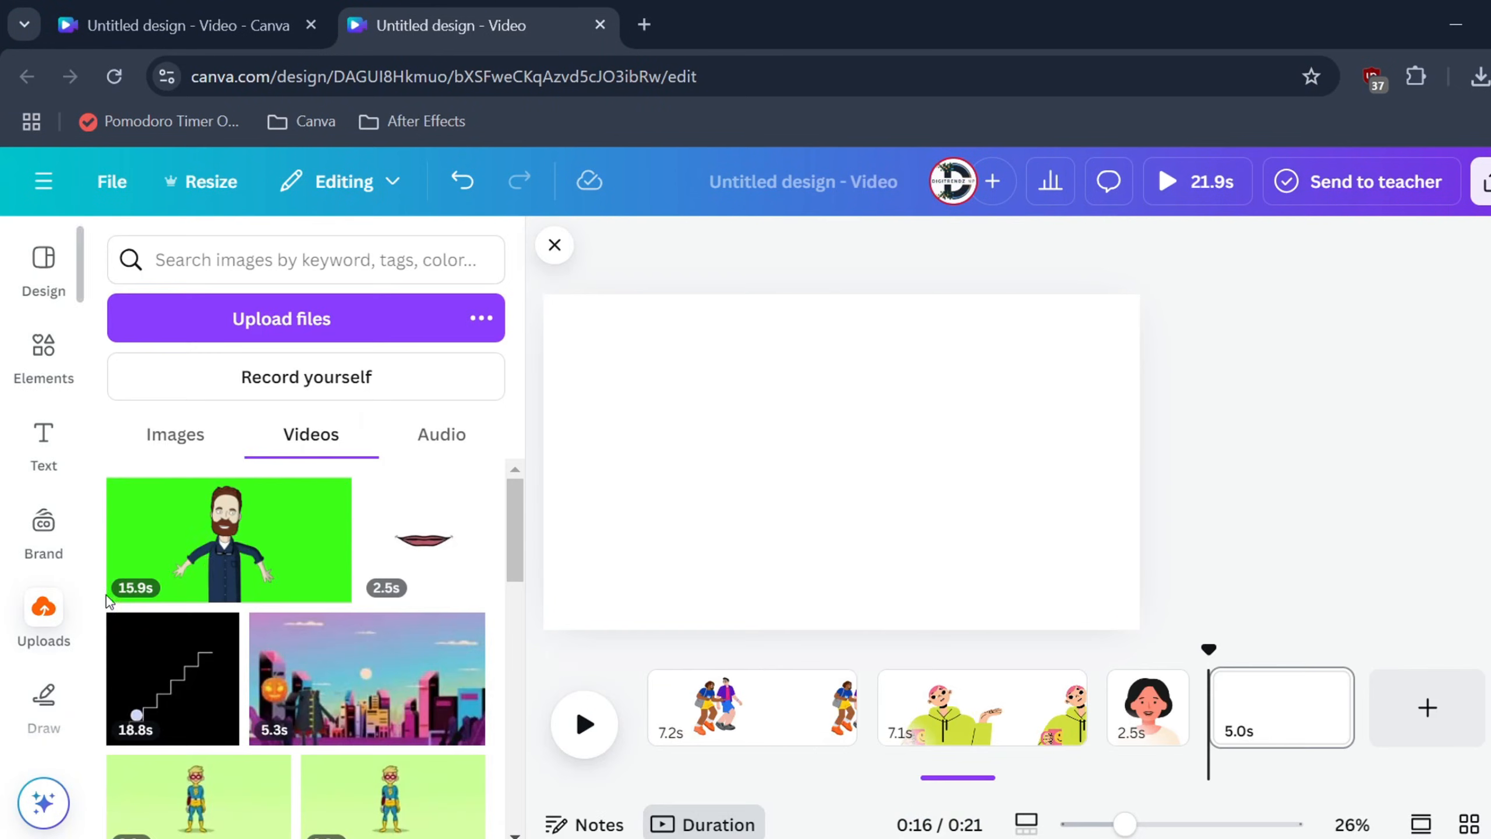
click(554, 245)
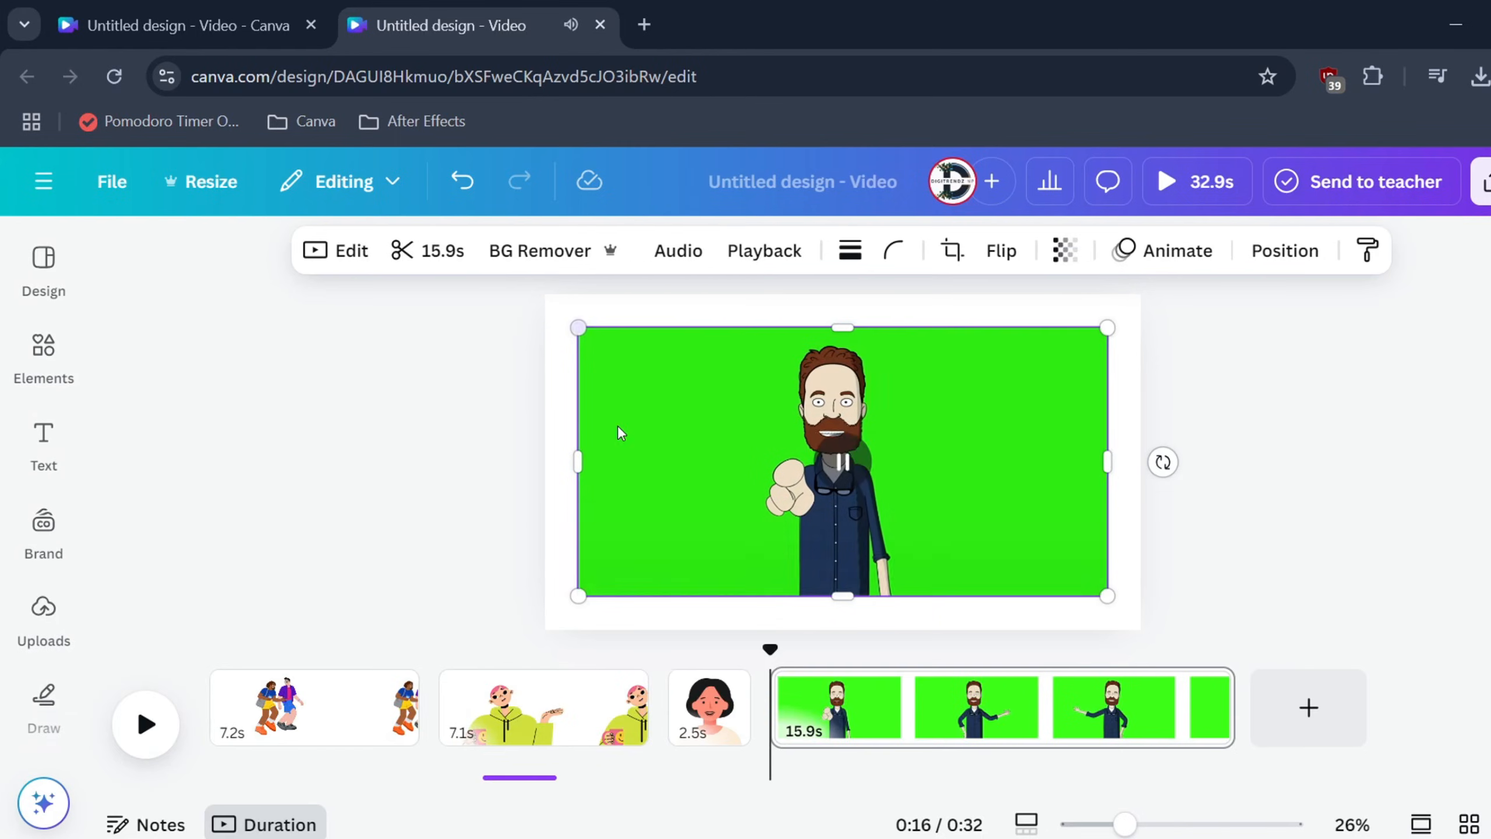
Step: Move the character clip down towards the page's lower edge and remove its green background with BG Remover
drag(695, 437, 699, 462)
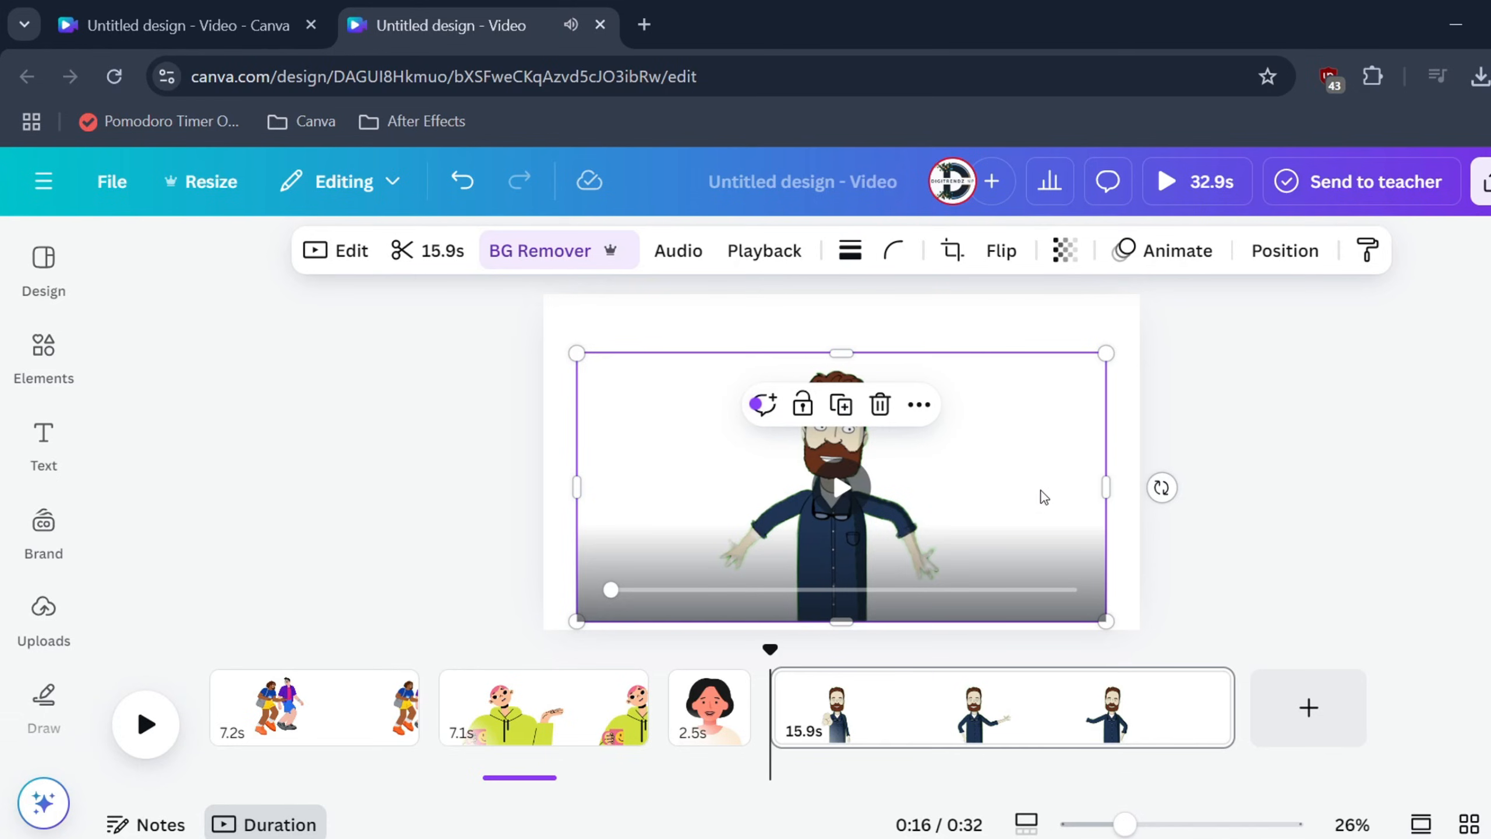
drag(1009, 478, 946, 474)
click(1242, 435)
click(1338, 437)
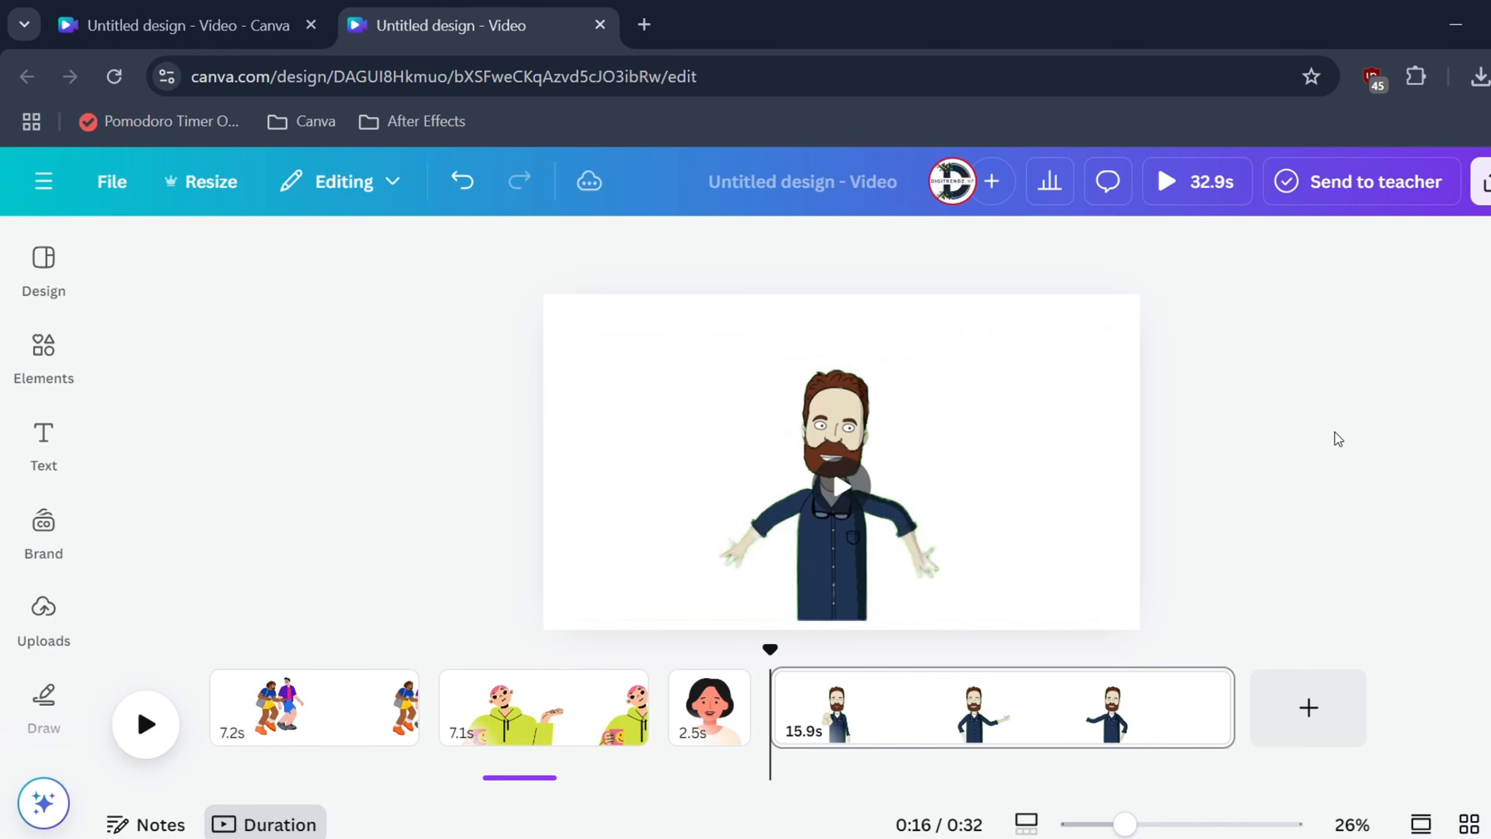
click(1004, 516)
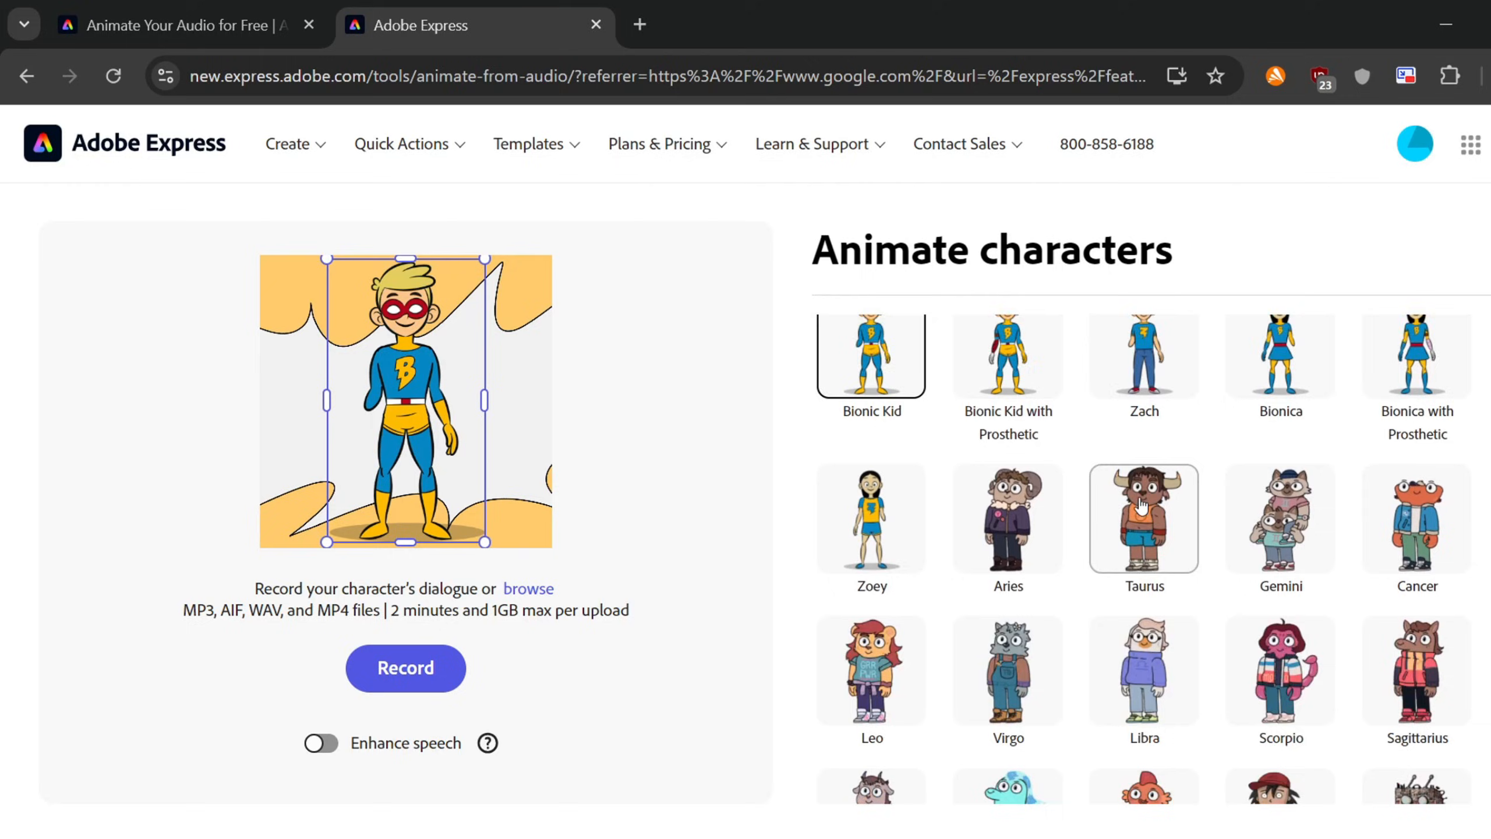
Step: In Adobe Express Animate characters, try the Happy and Clay mouths, and choose the Caricature mouth as the character
scroll(1140, 505, down, 8)
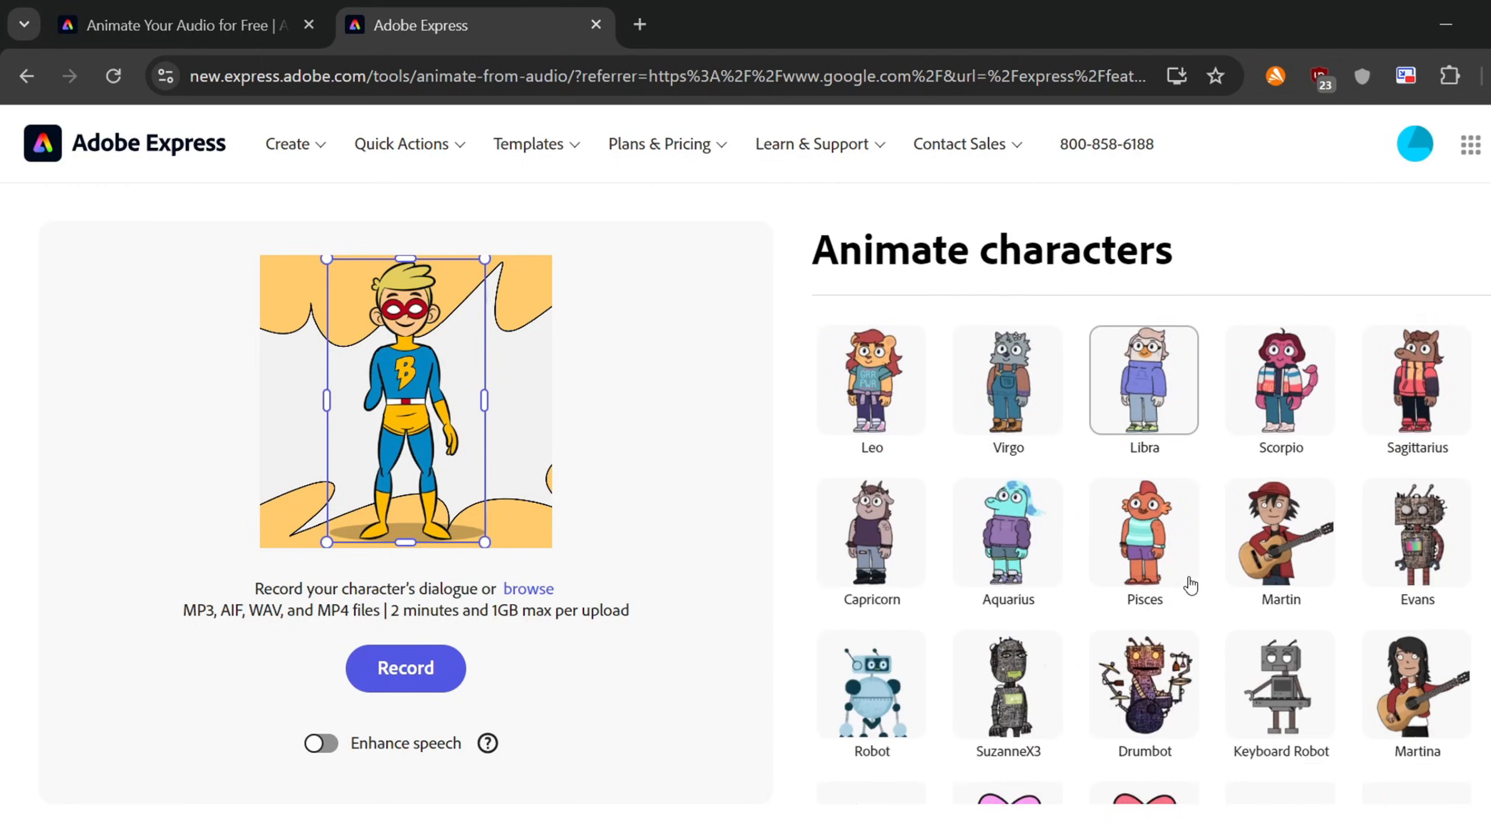
scroll(1189, 588, down, 2)
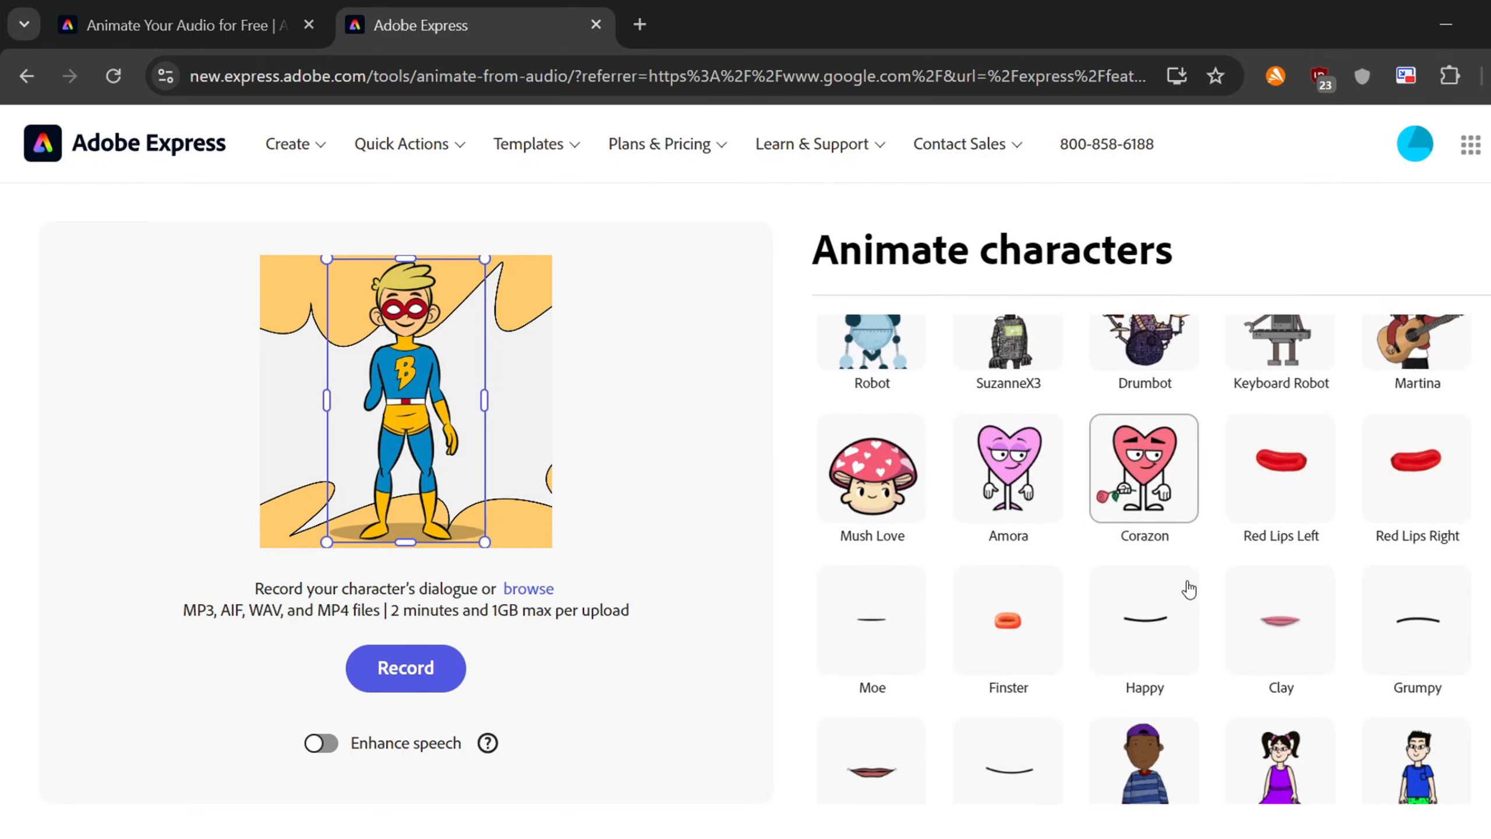
scroll(1189, 588, down, 2)
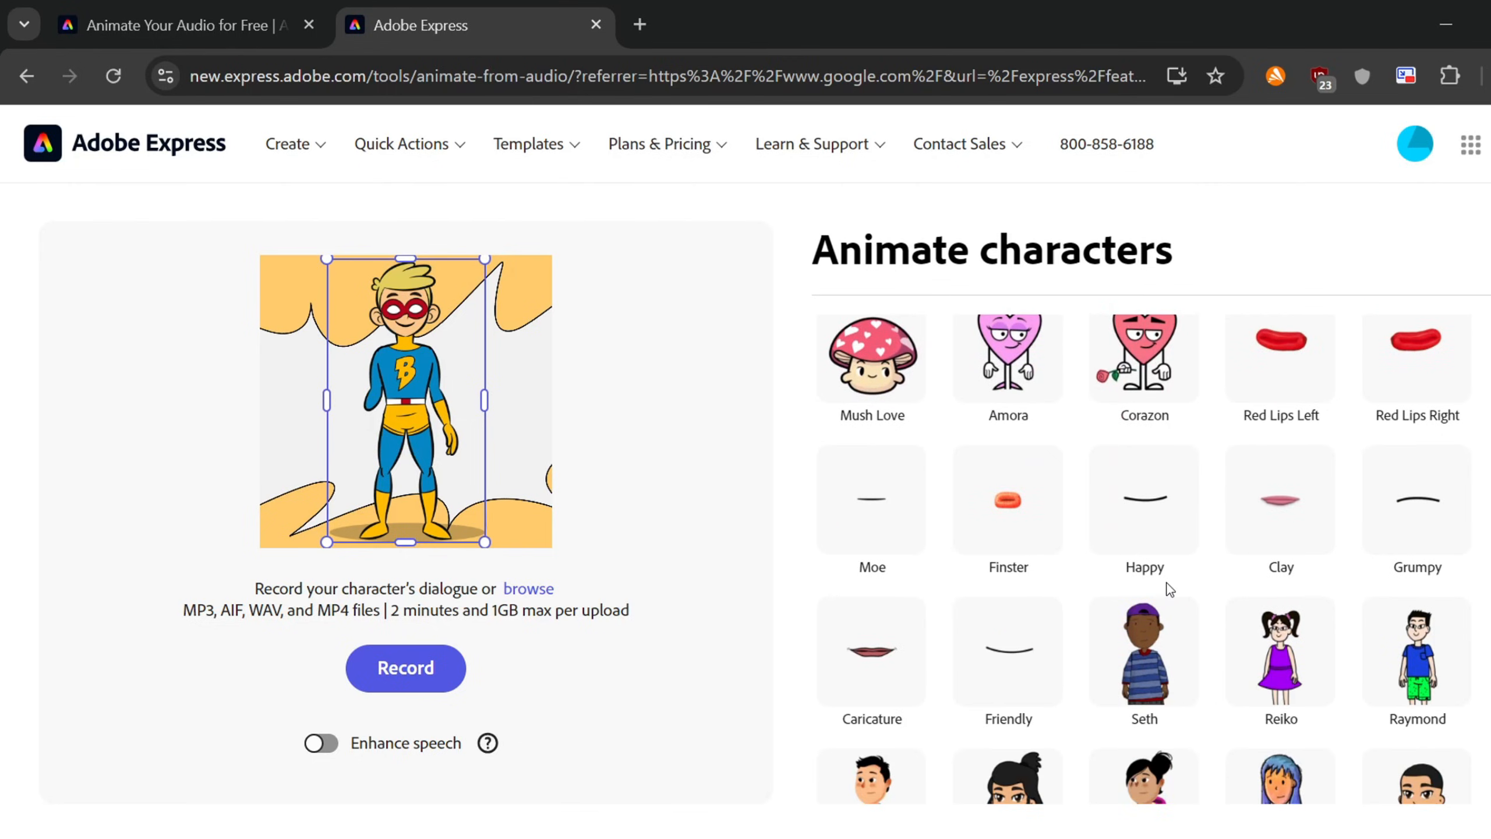
click(1144, 513)
click(1296, 517)
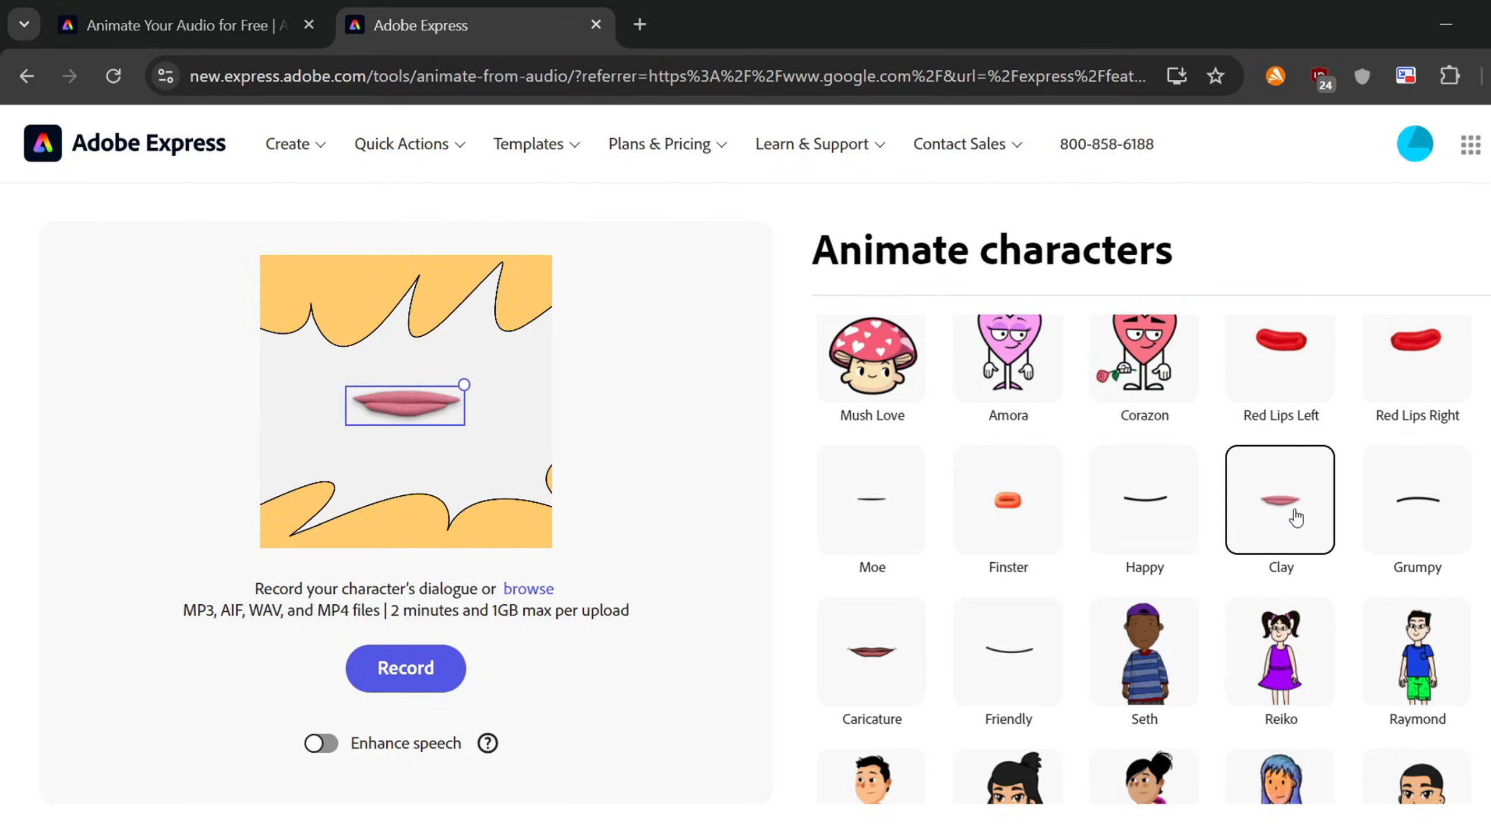
click(916, 661)
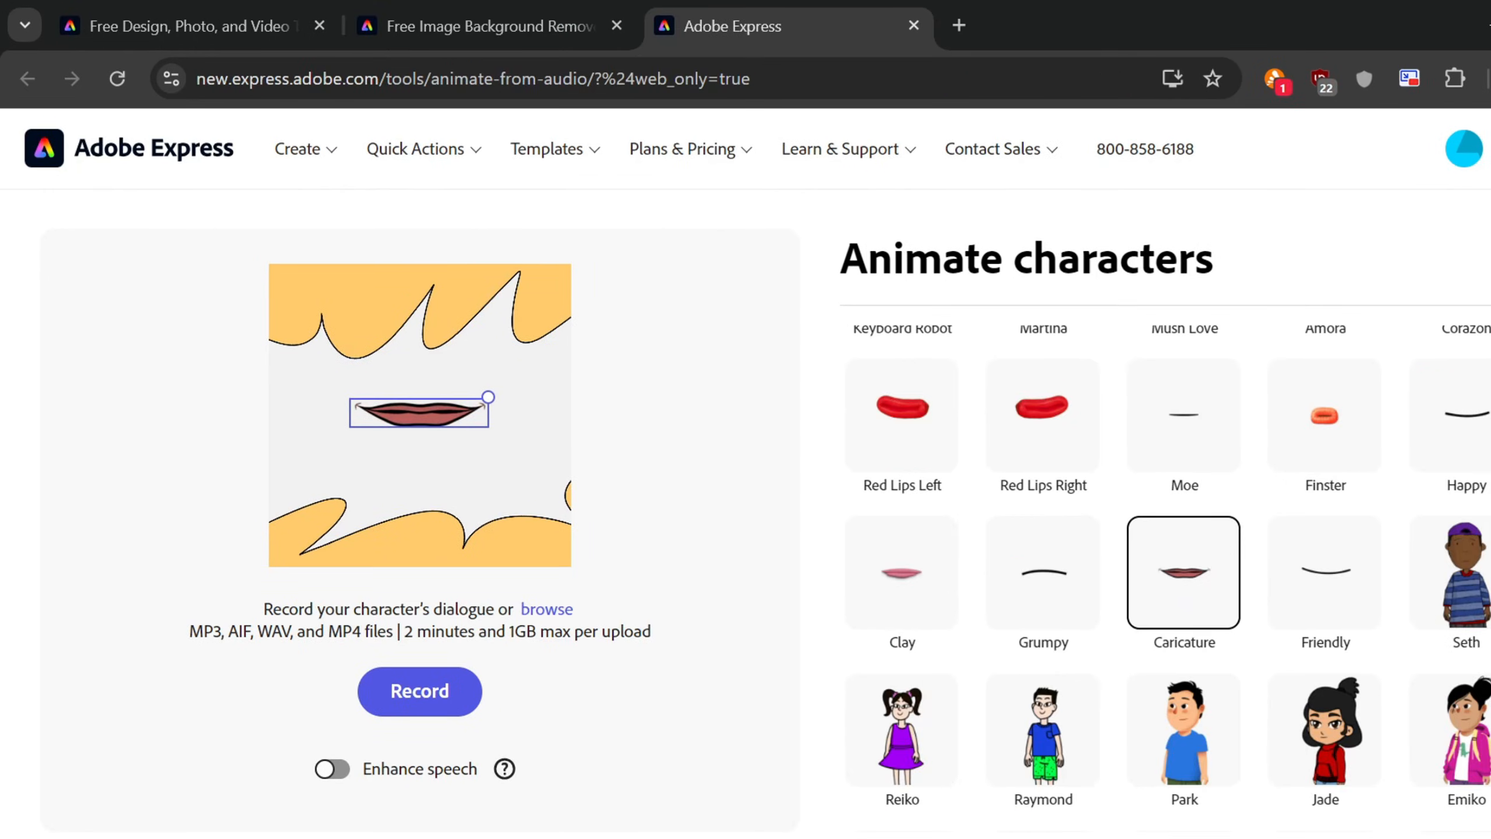
Step: Give the mouth scene a custom fully saturated green background color, #20FC00
scroll(887, 372, up, 10)
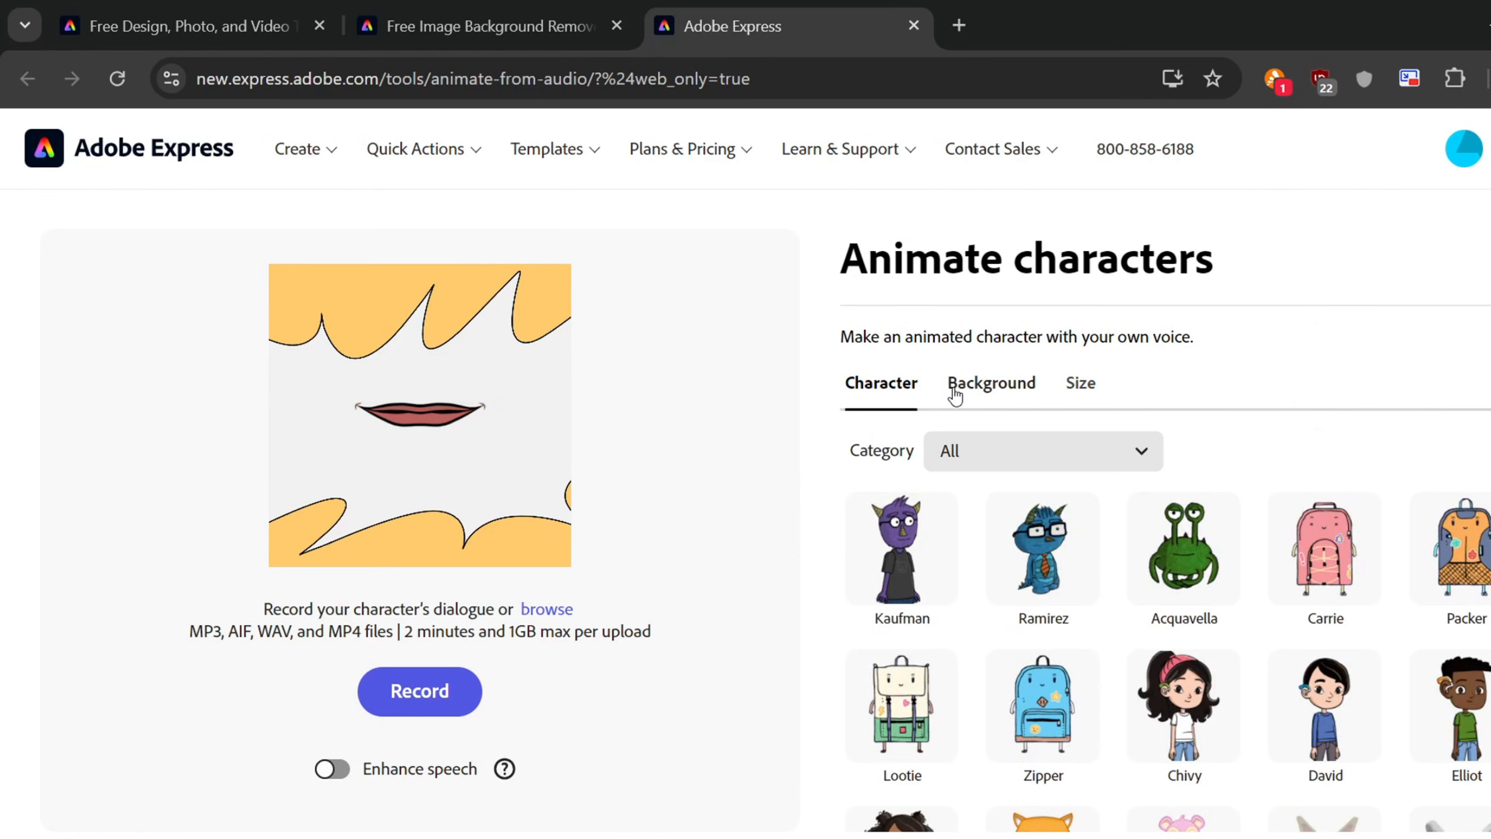
click(955, 394)
scroll(924, 566, down, 2)
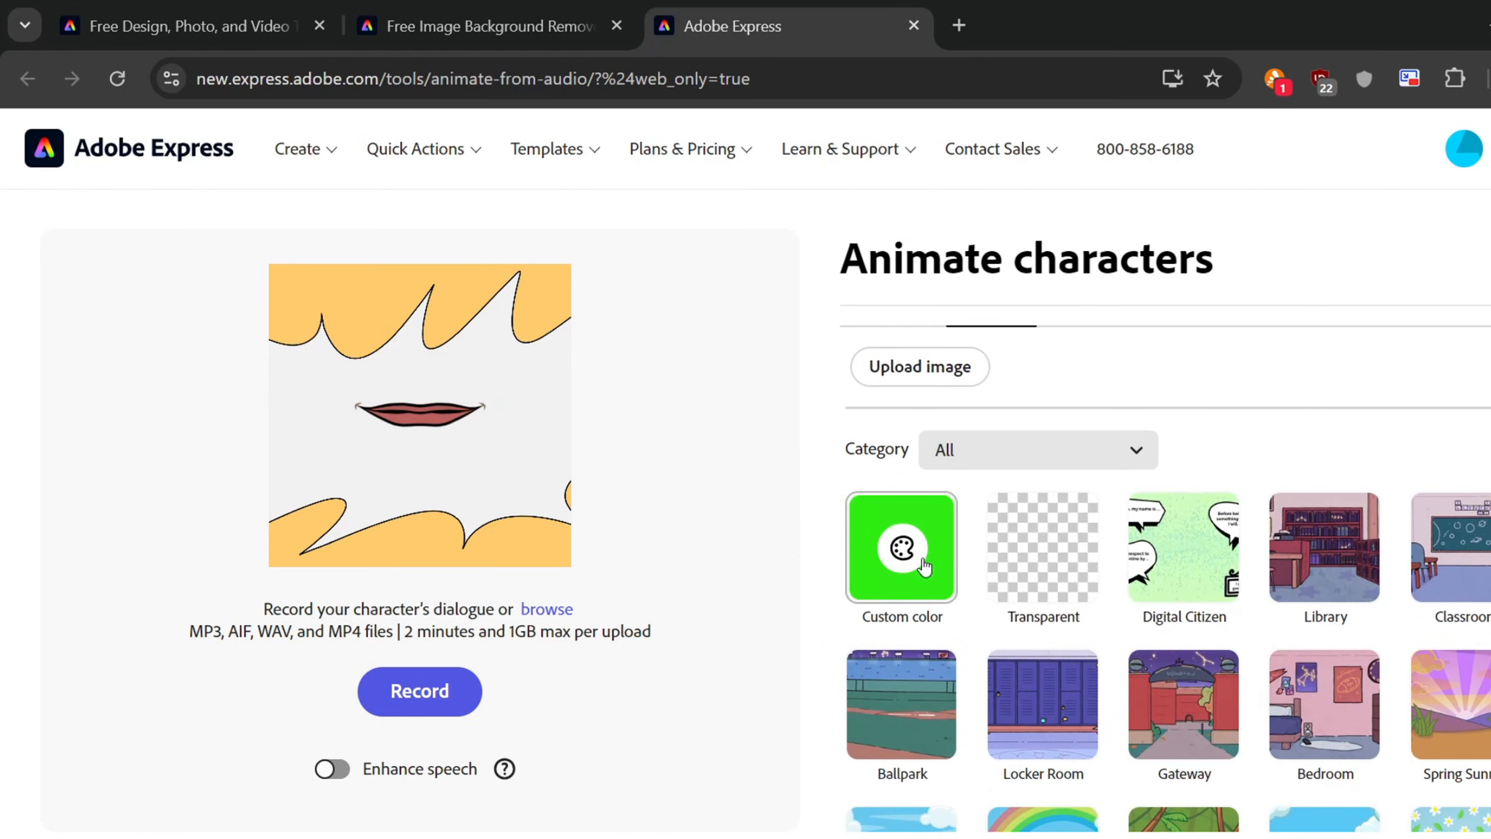
click(899, 550)
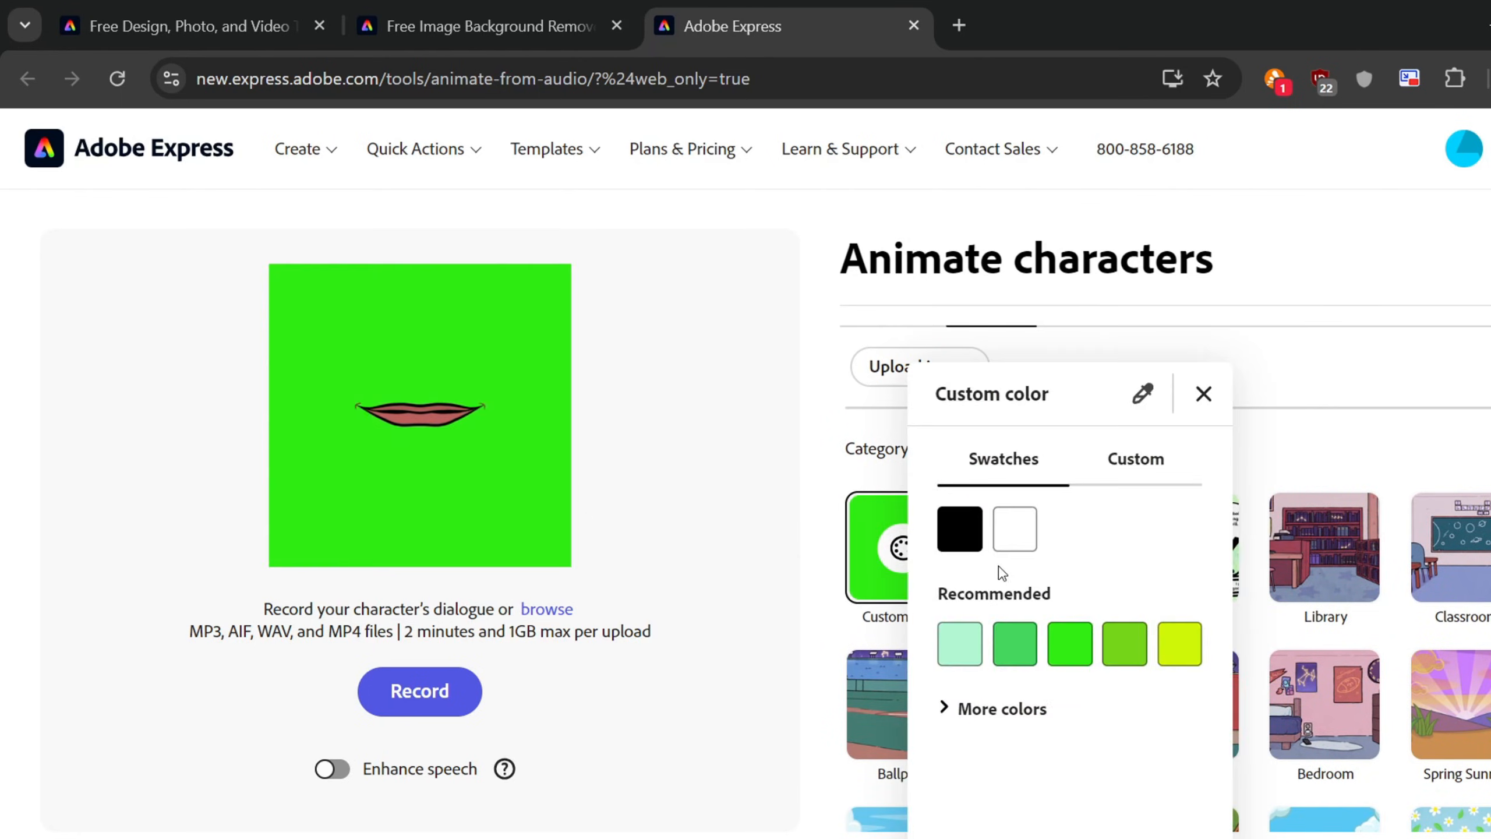
click(1127, 487)
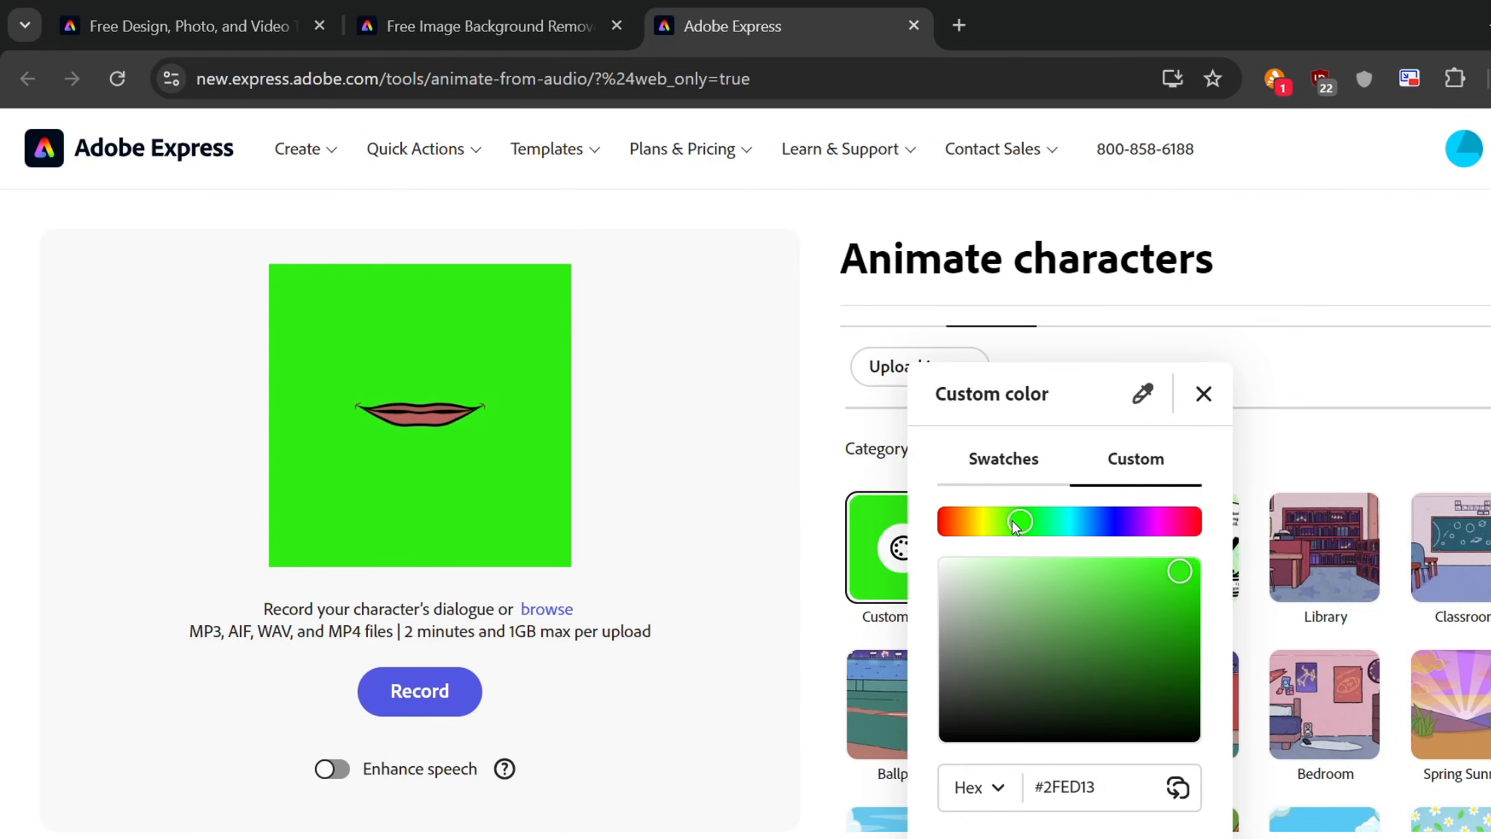
click(1194, 570)
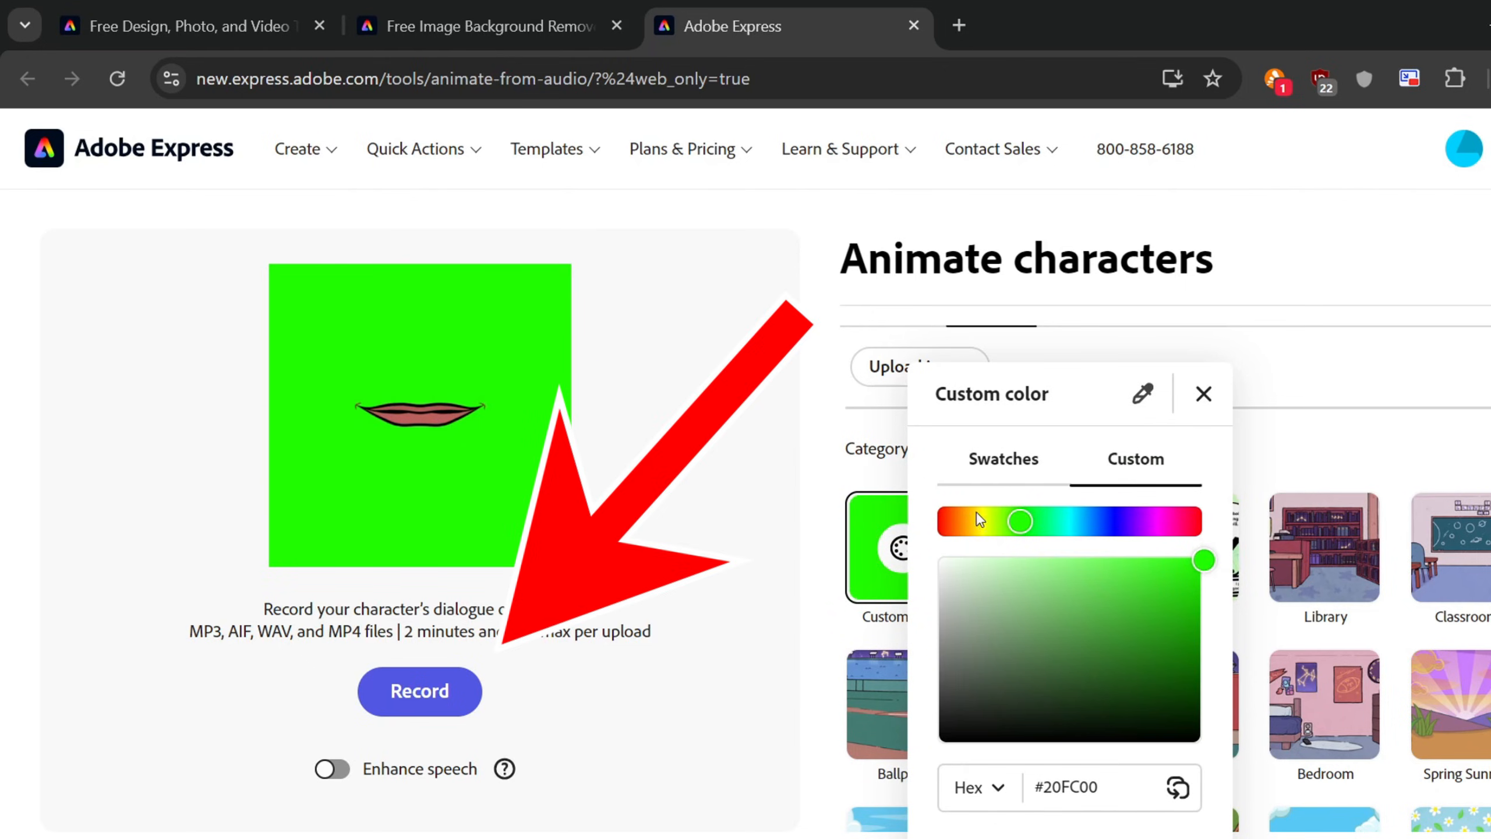
click(726, 608)
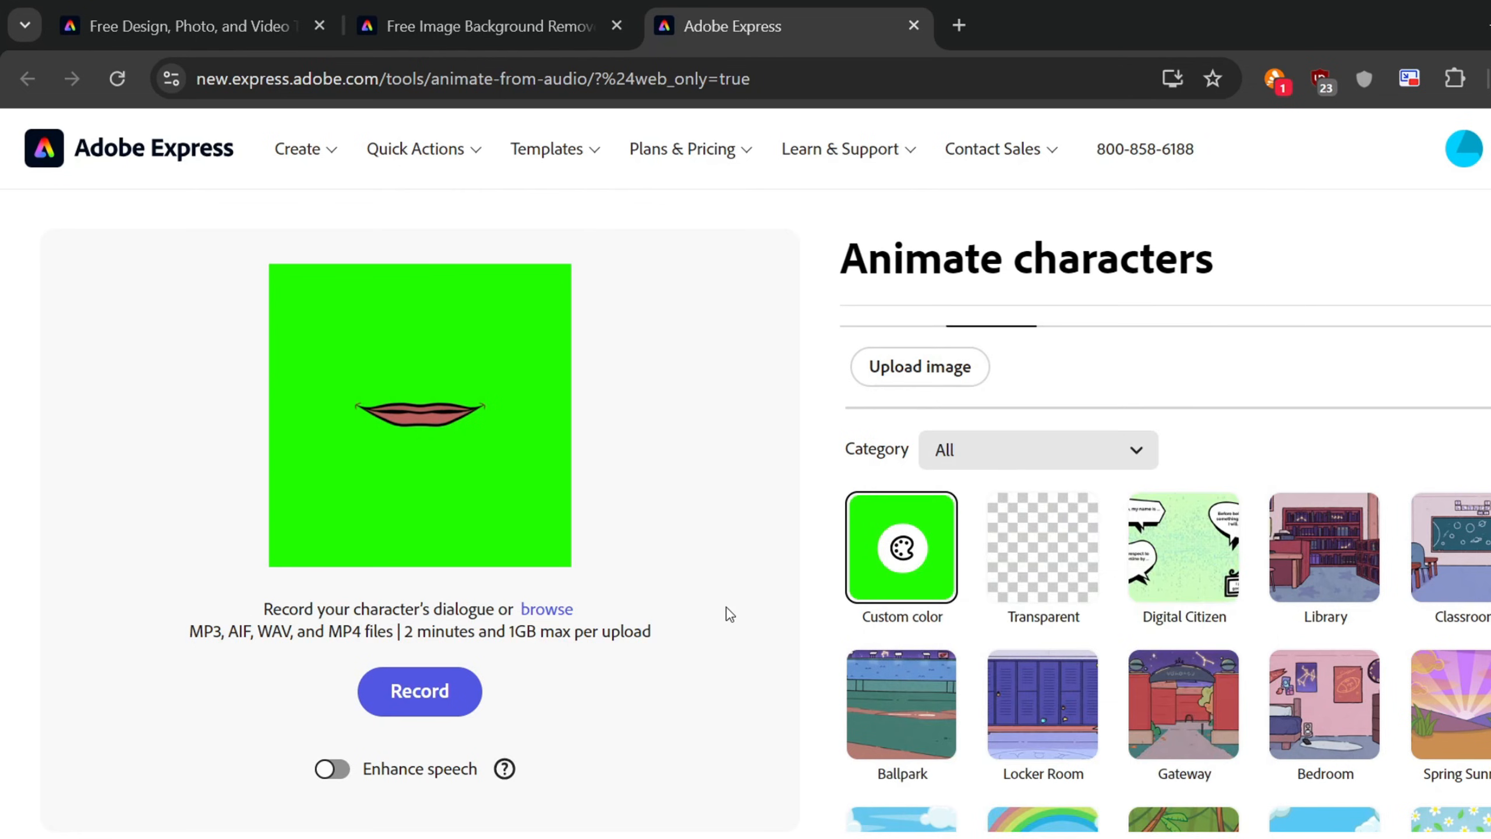
Step: Animate the Caricature mouth with a voiceover audio file and download the resulting green-screen video
click(561, 608)
key(Escape)
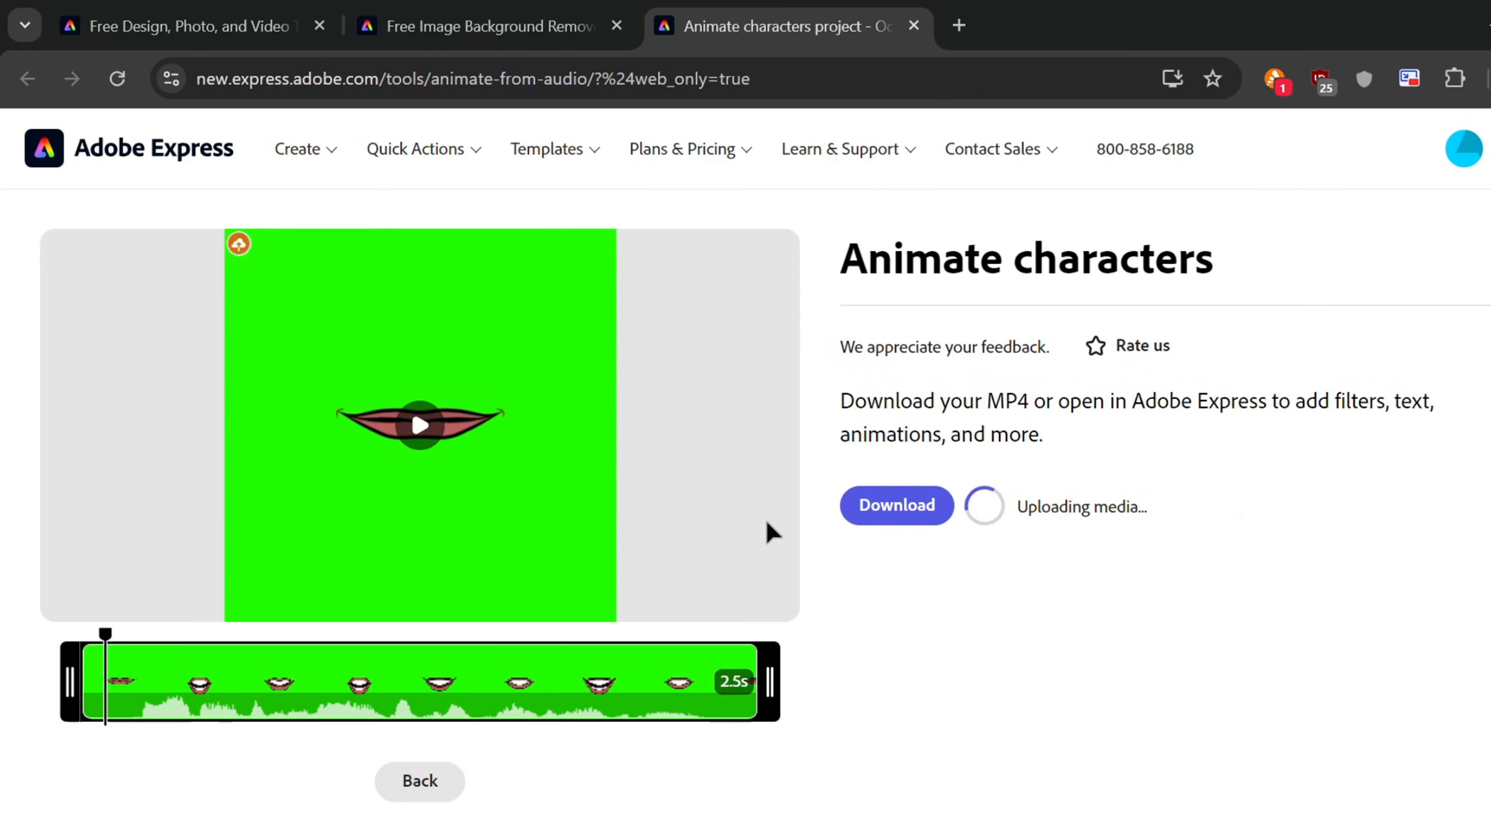
click(896, 508)
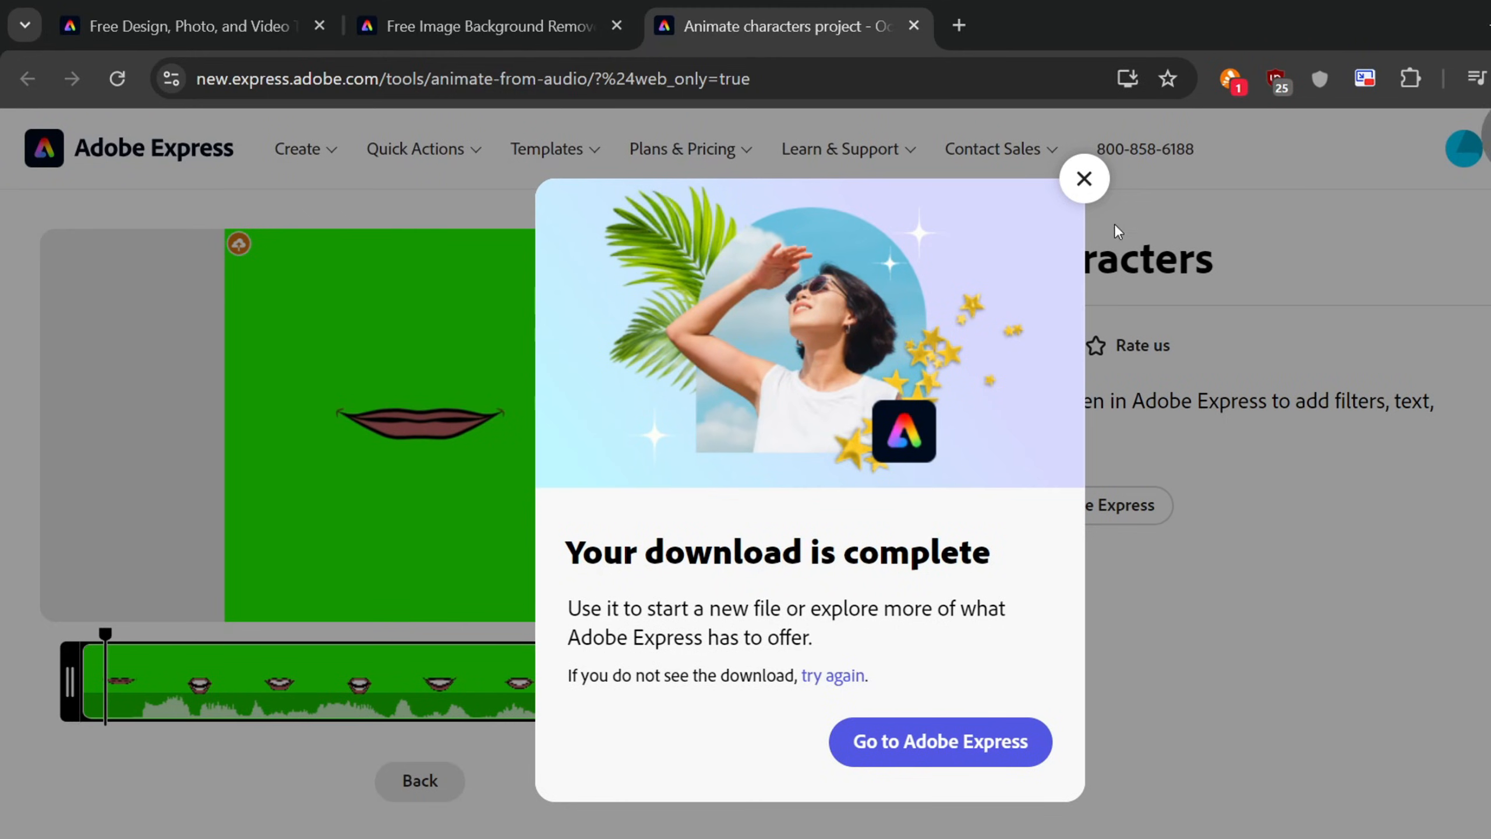
click(1084, 178)
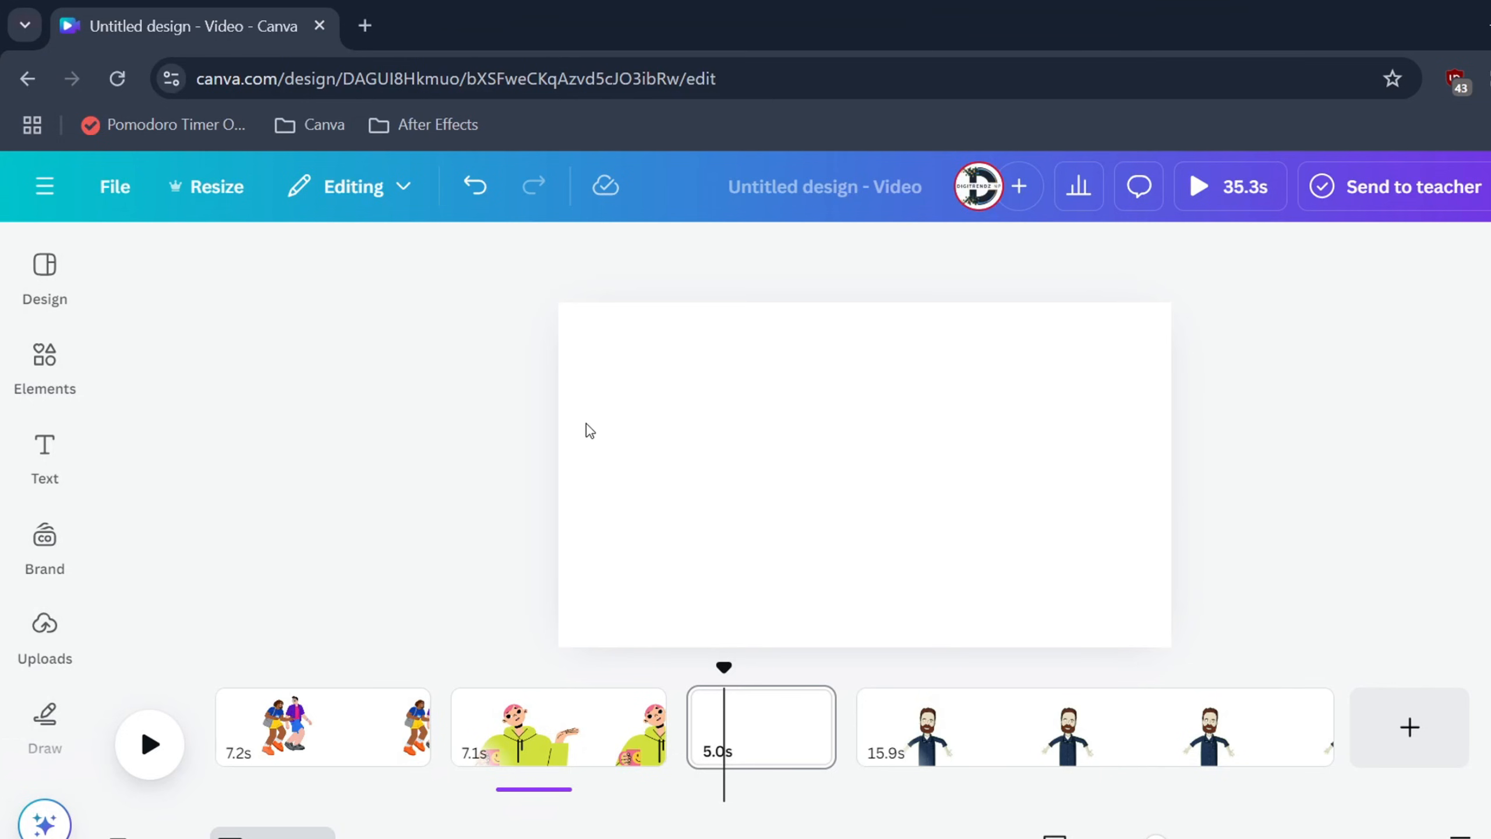
Step: Switch to the Canva design and upload the newly downloaded green-screen mouth video from the Downloads folder
click(46, 634)
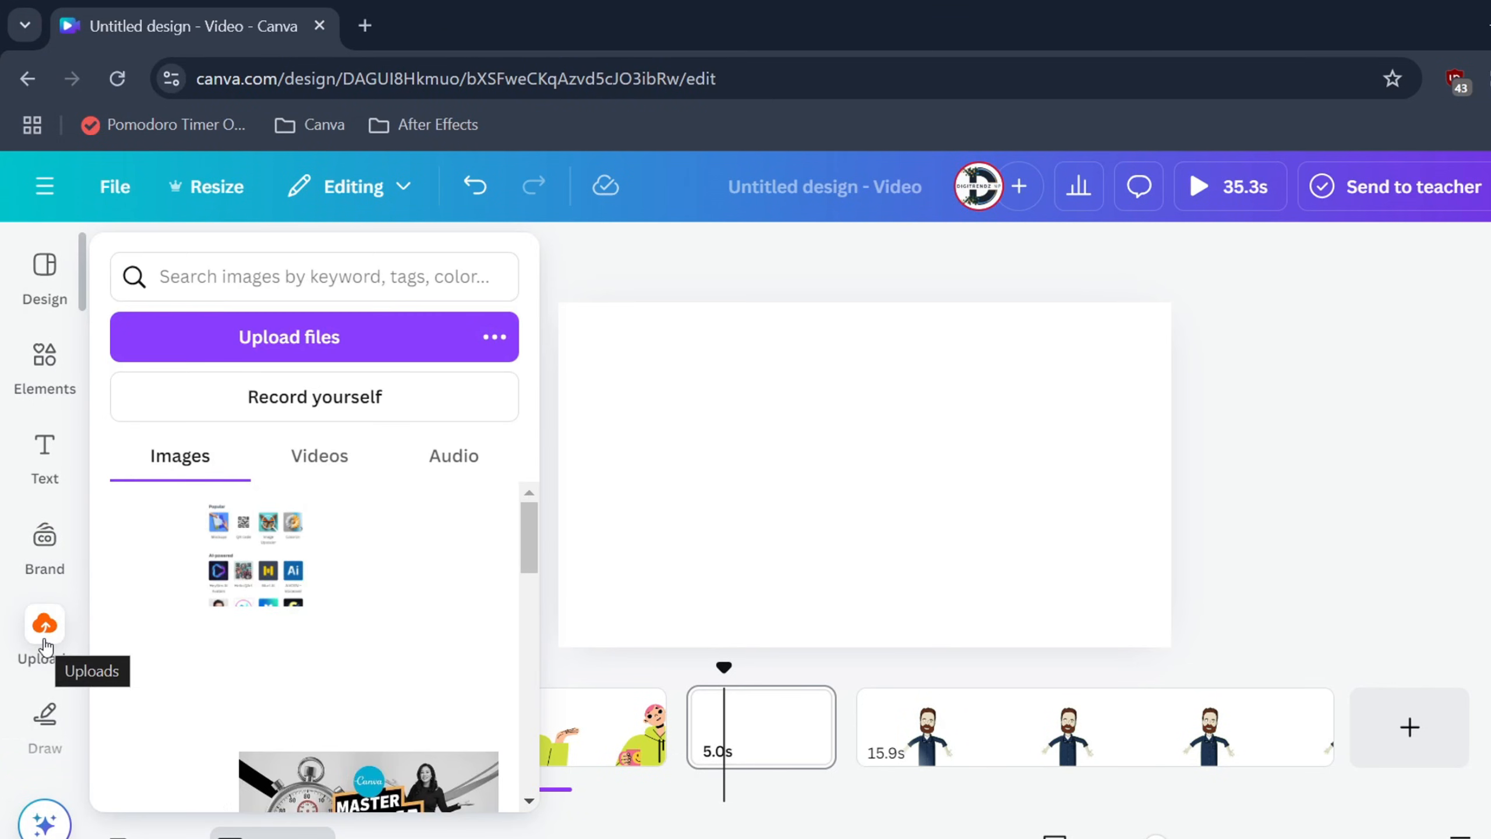
click(273, 336)
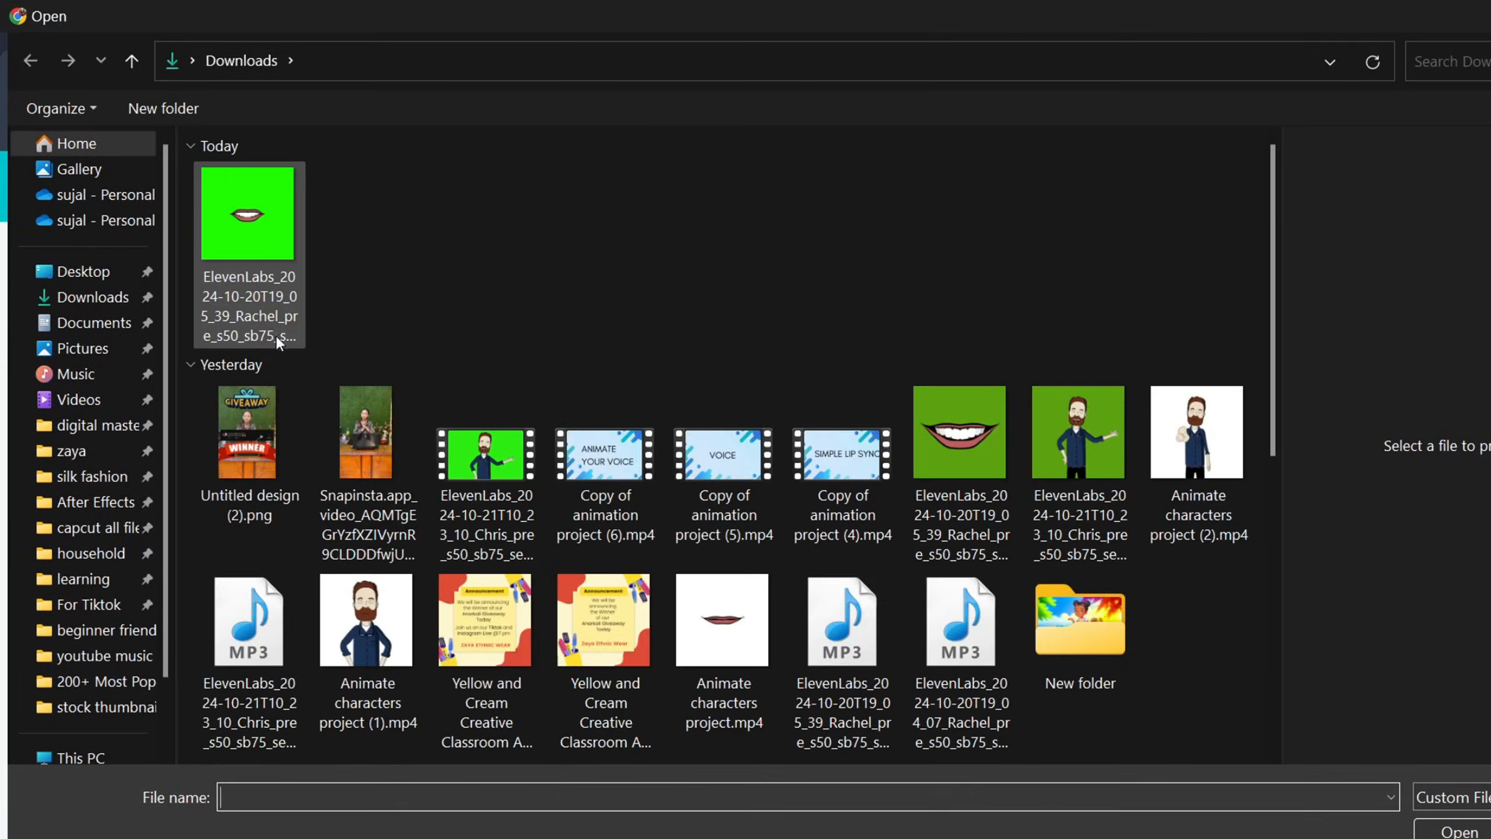
click(275, 336)
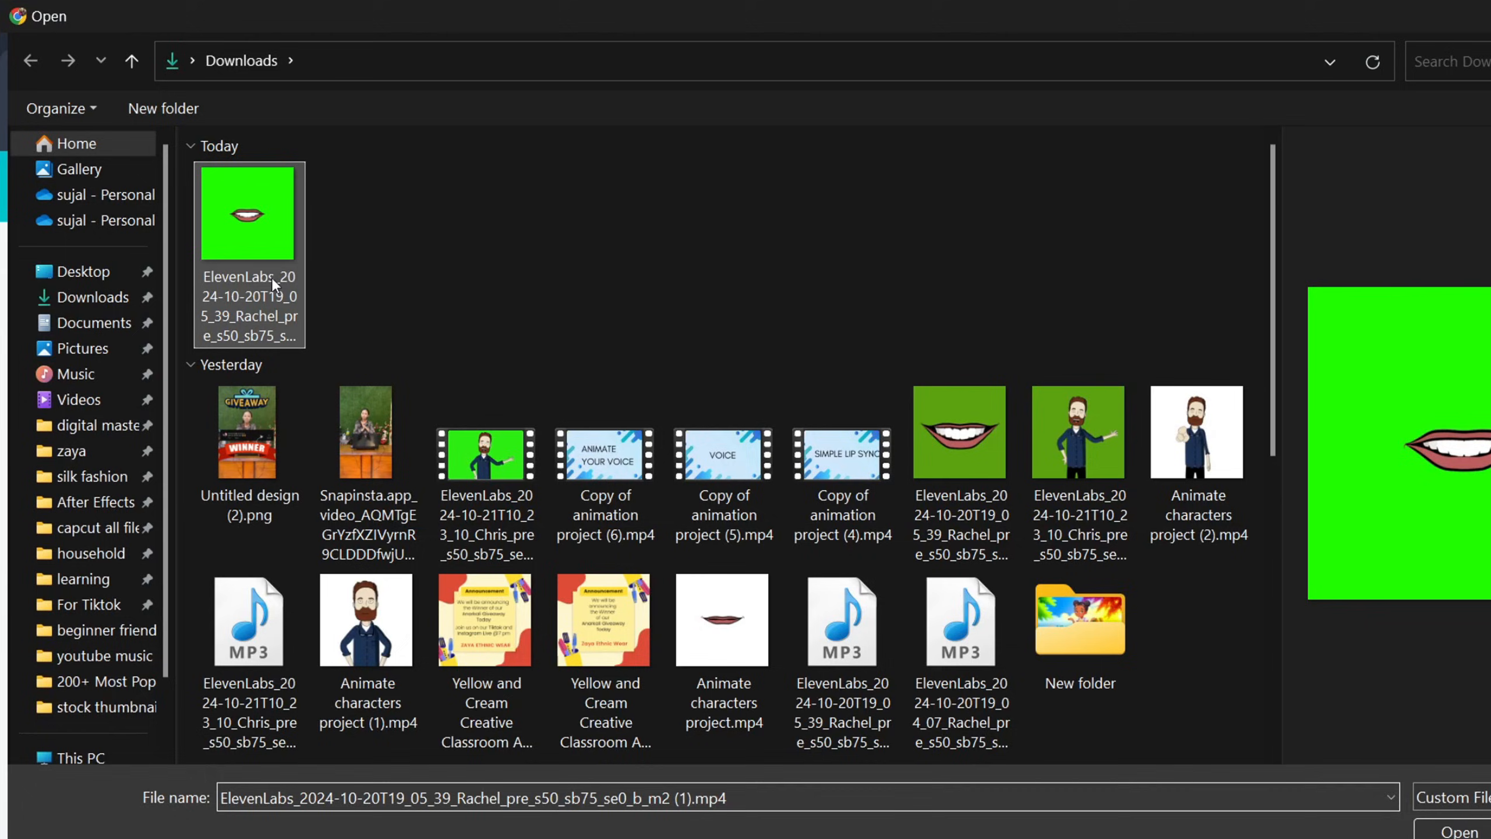
click(1442, 830)
Step: Search the design elements for "person" and limit the results to graphics
click(33, 309)
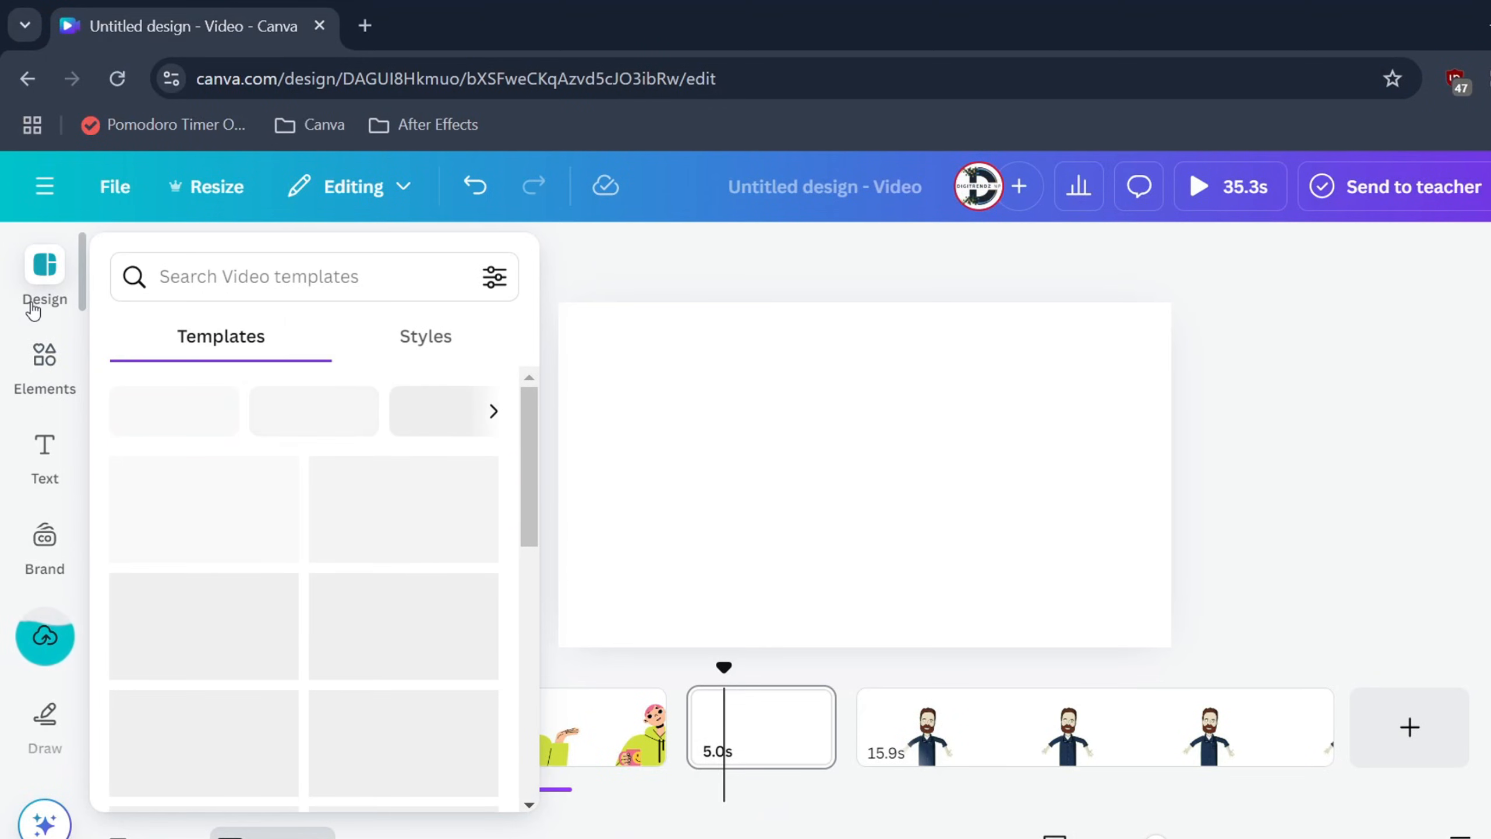
click(52, 360)
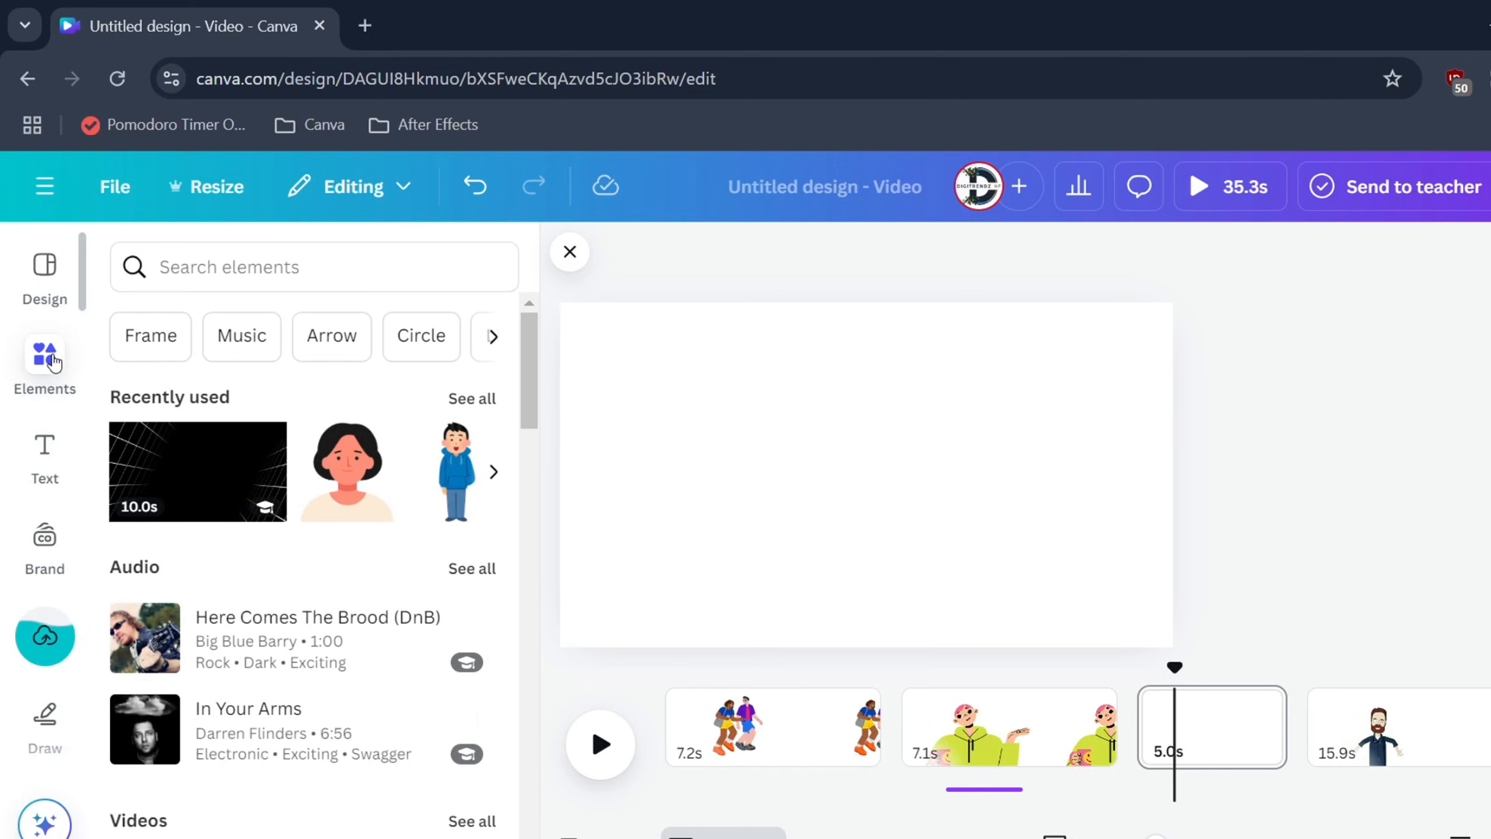
click(353, 282)
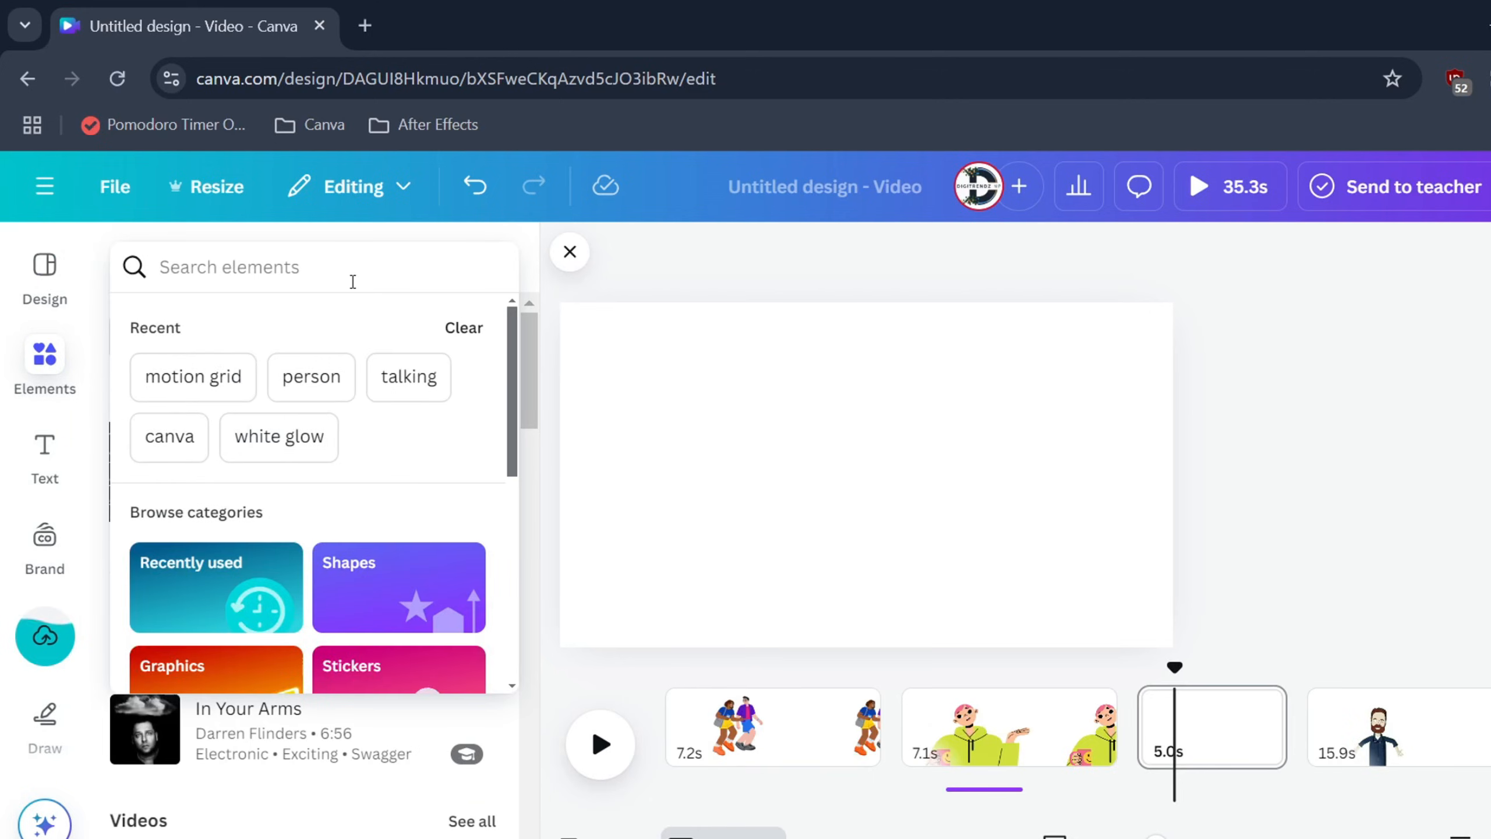
text(person)
key(Return)
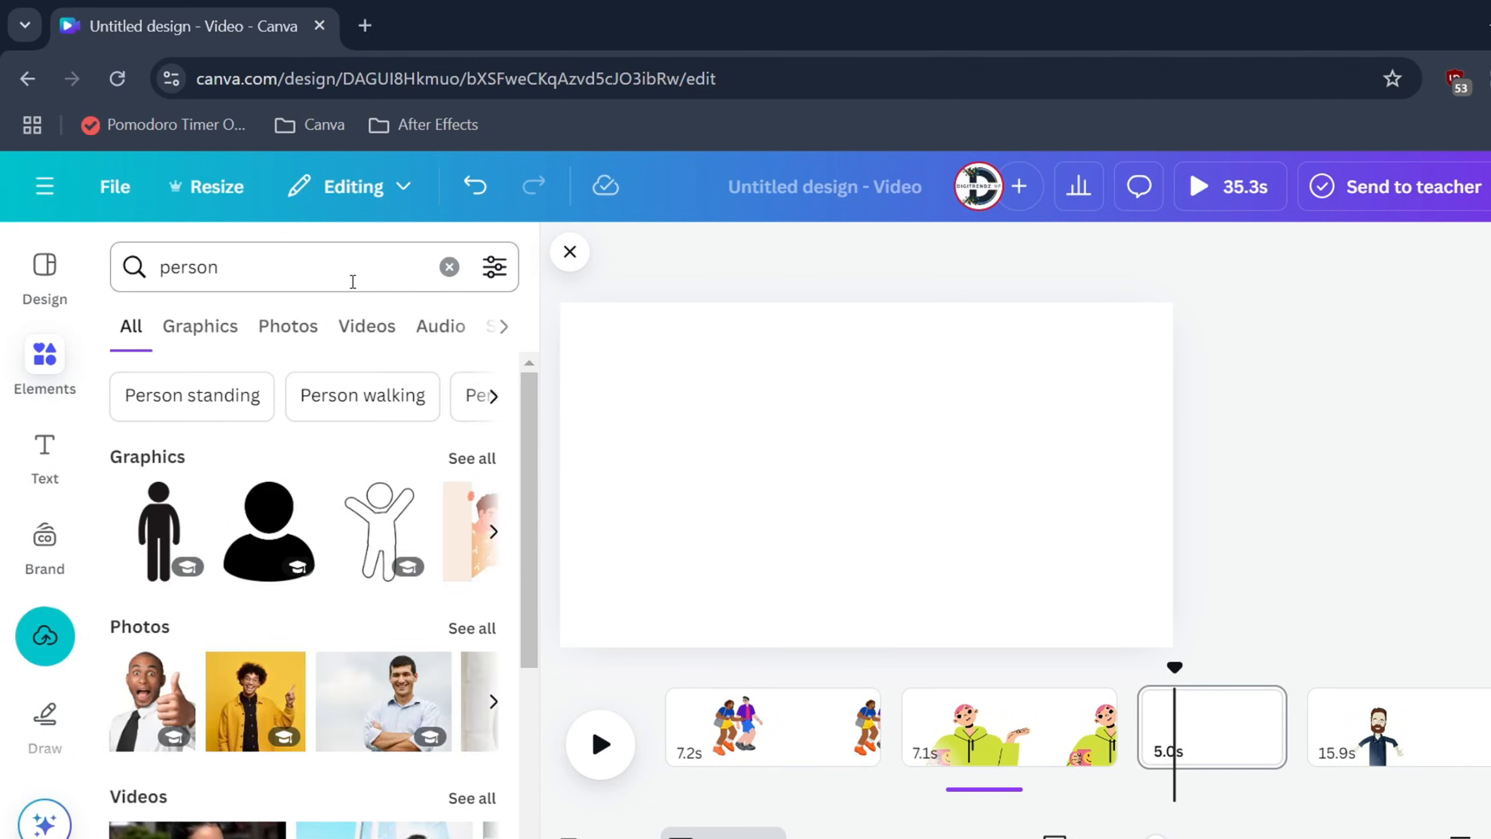
click(226, 332)
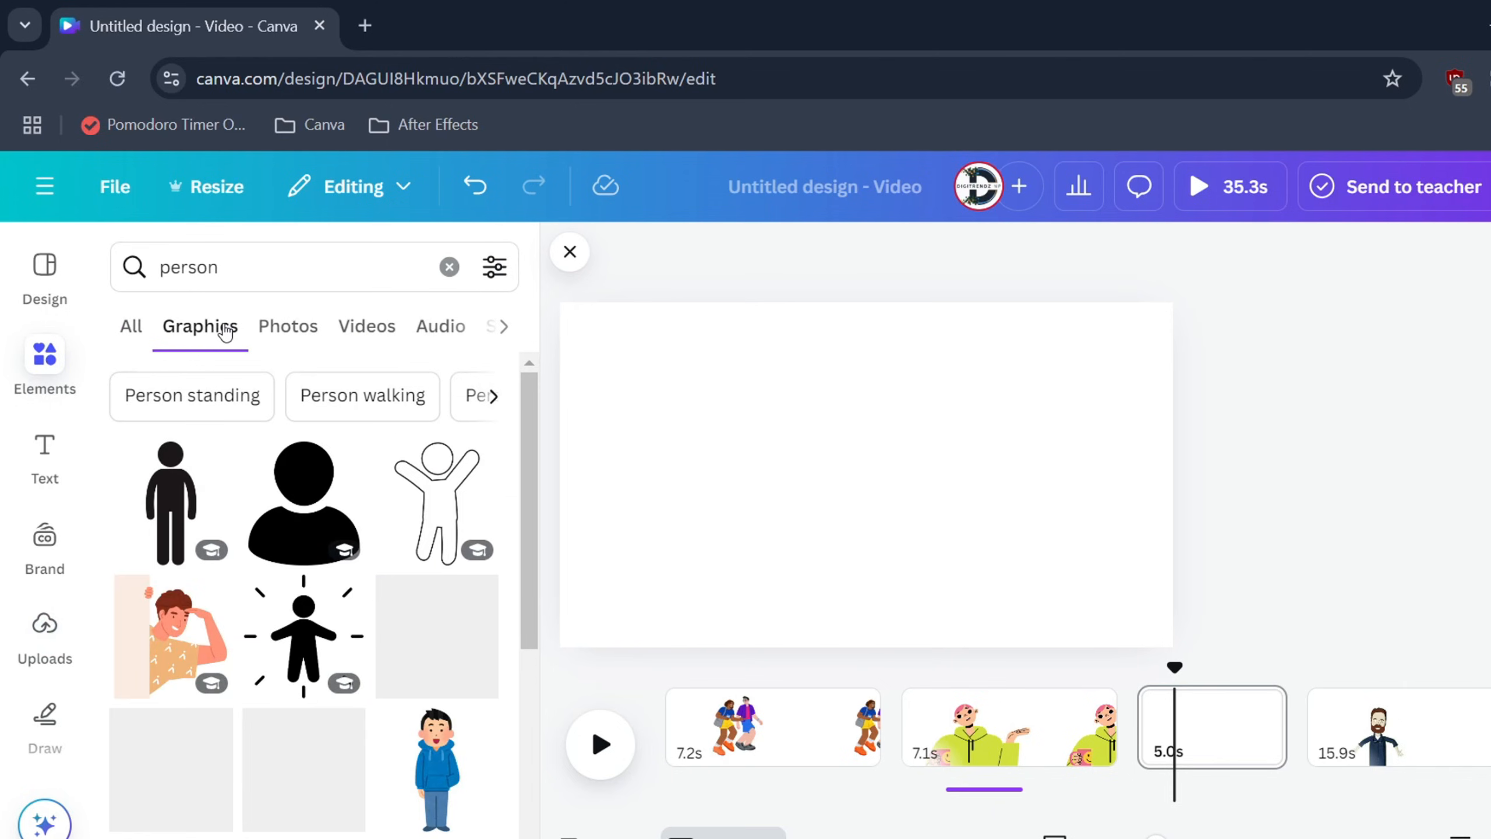
Step: Add the graphic of the long-haired woman in a maroon top to the blank page and enlarge it down to the page's lower edge
scroll(344, 544, down, 5)
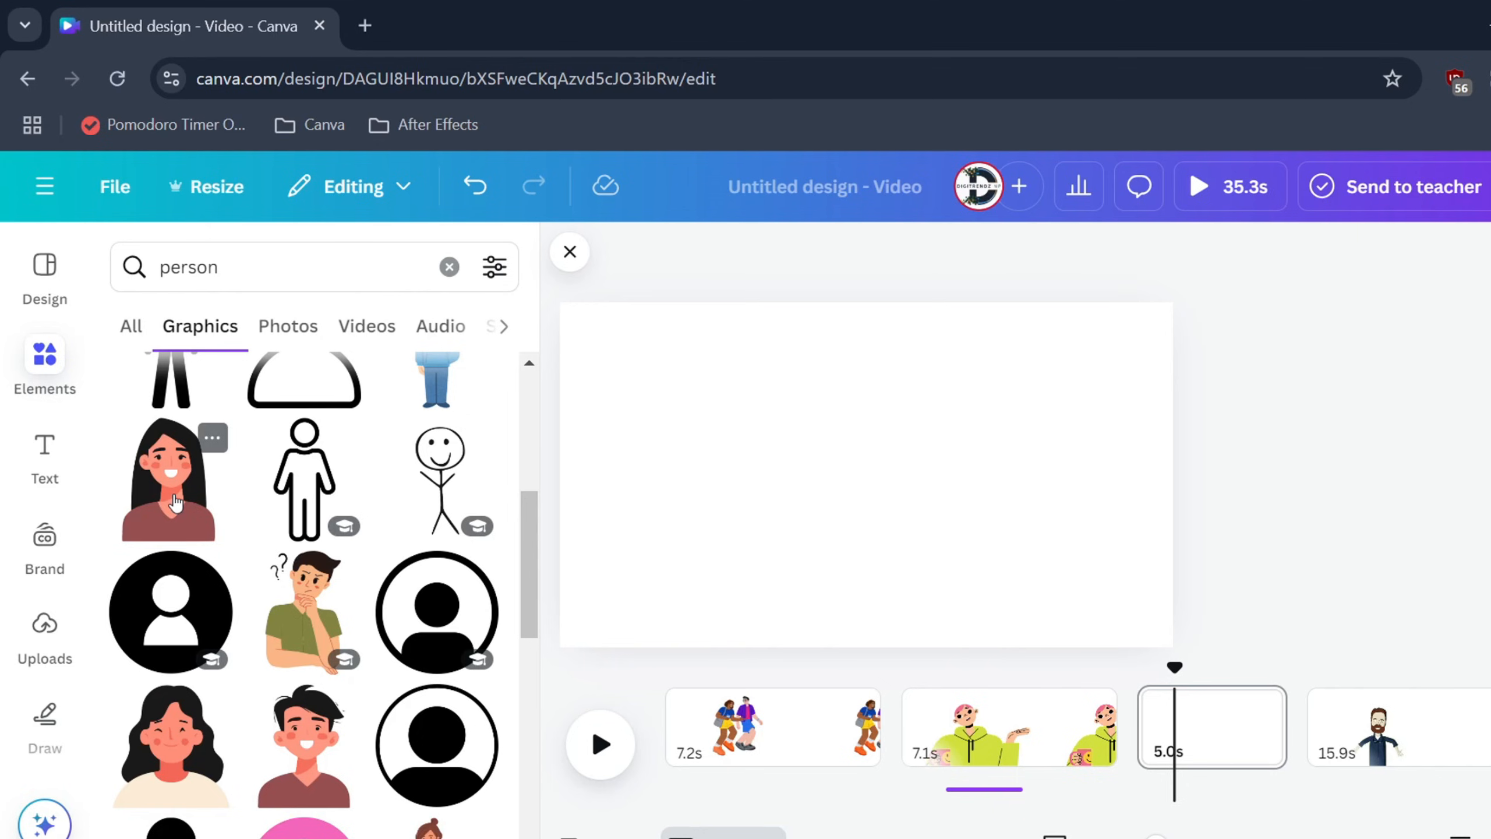
click(176, 502)
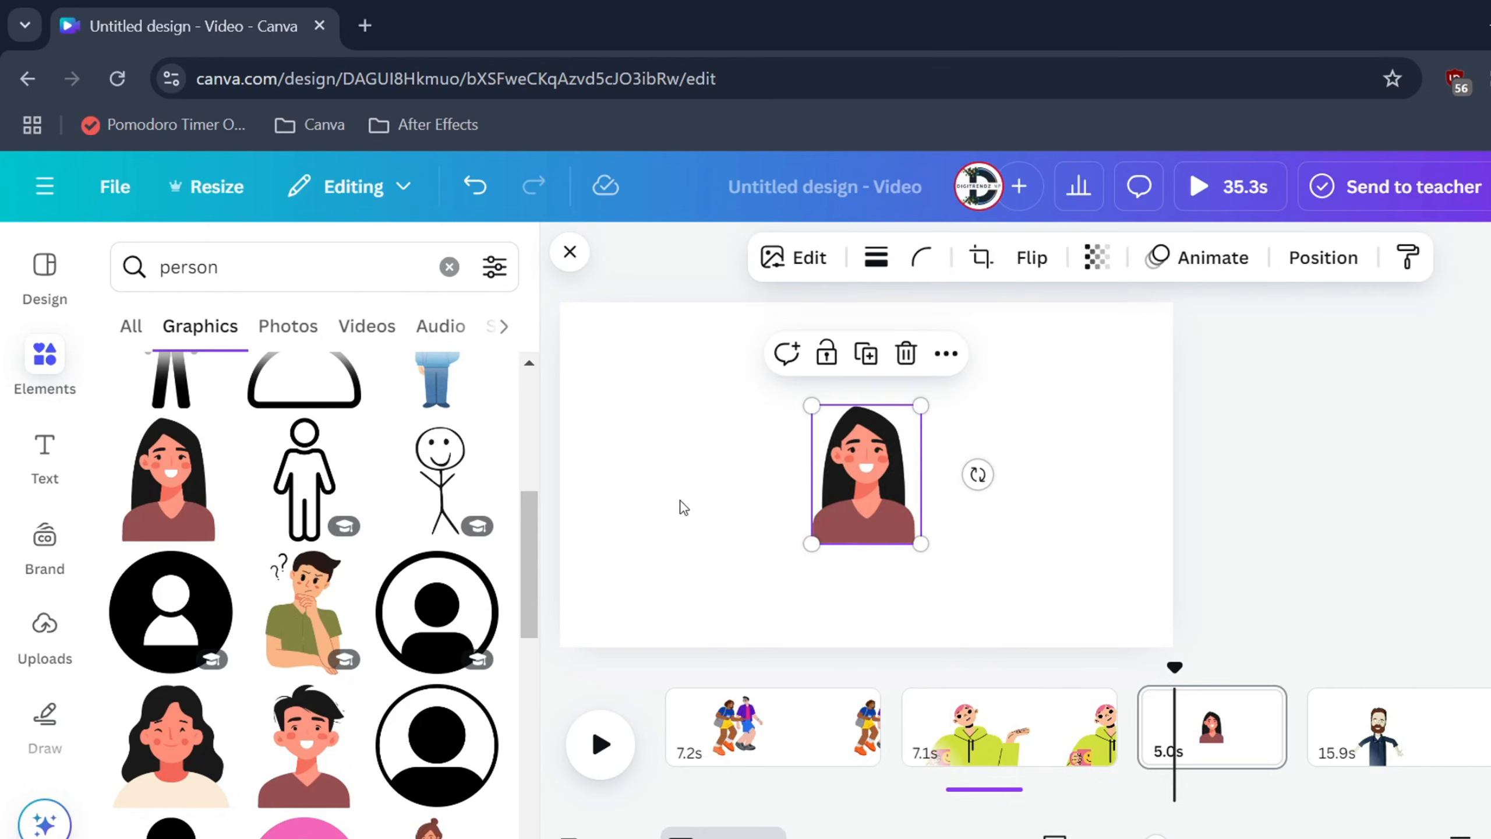
drag(921, 544, 1008, 653)
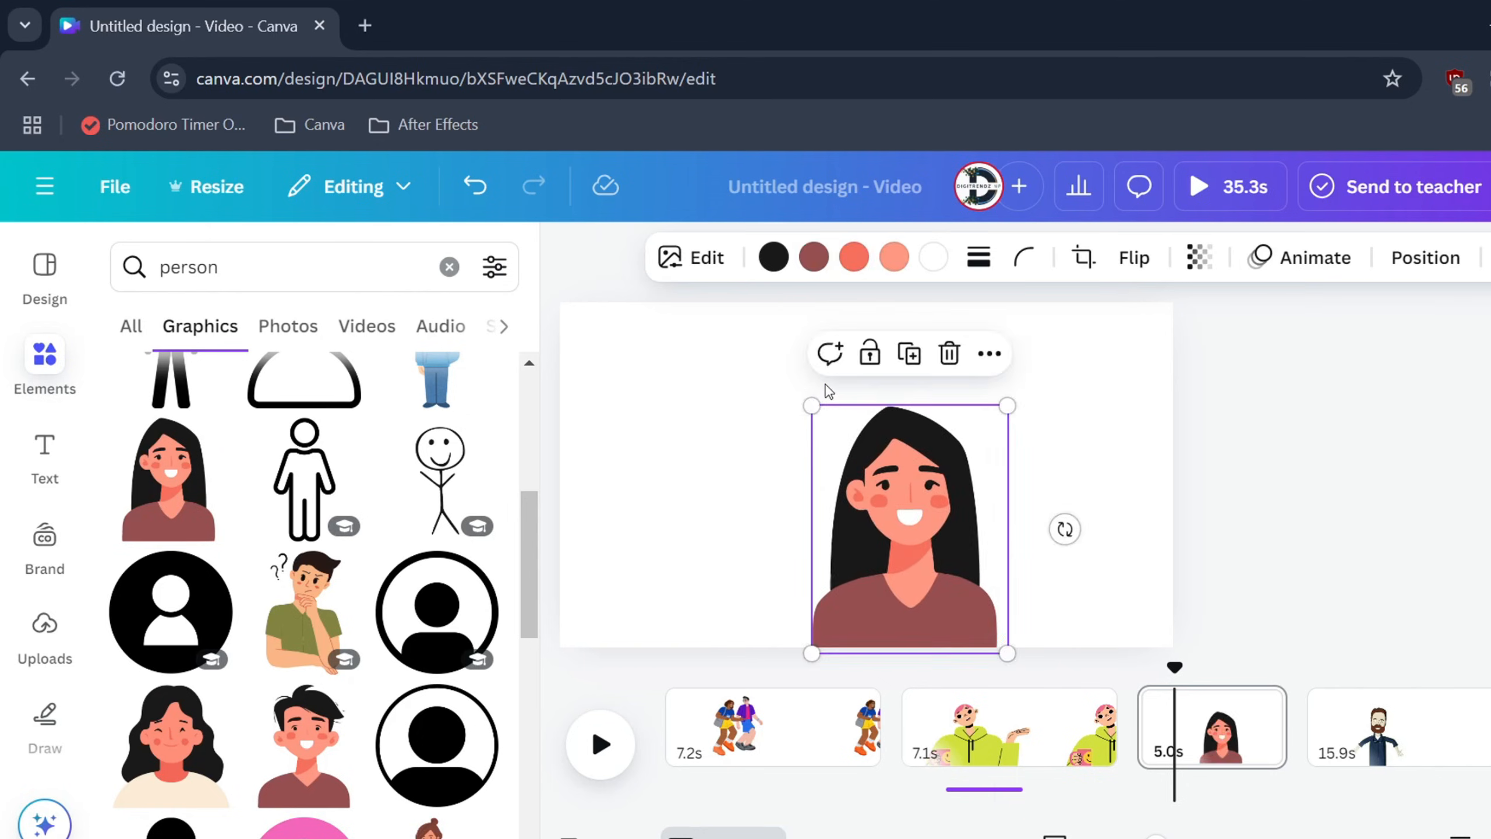
Step: Enlarge the woman graphic to nearly the full page height and centre it horizontally on the page
drag(808, 404, 703, 350)
mouse_move(853, 435)
mouse_down()
mouse_move(828, 422)
mouse_move(842, 430)
mouse_up()
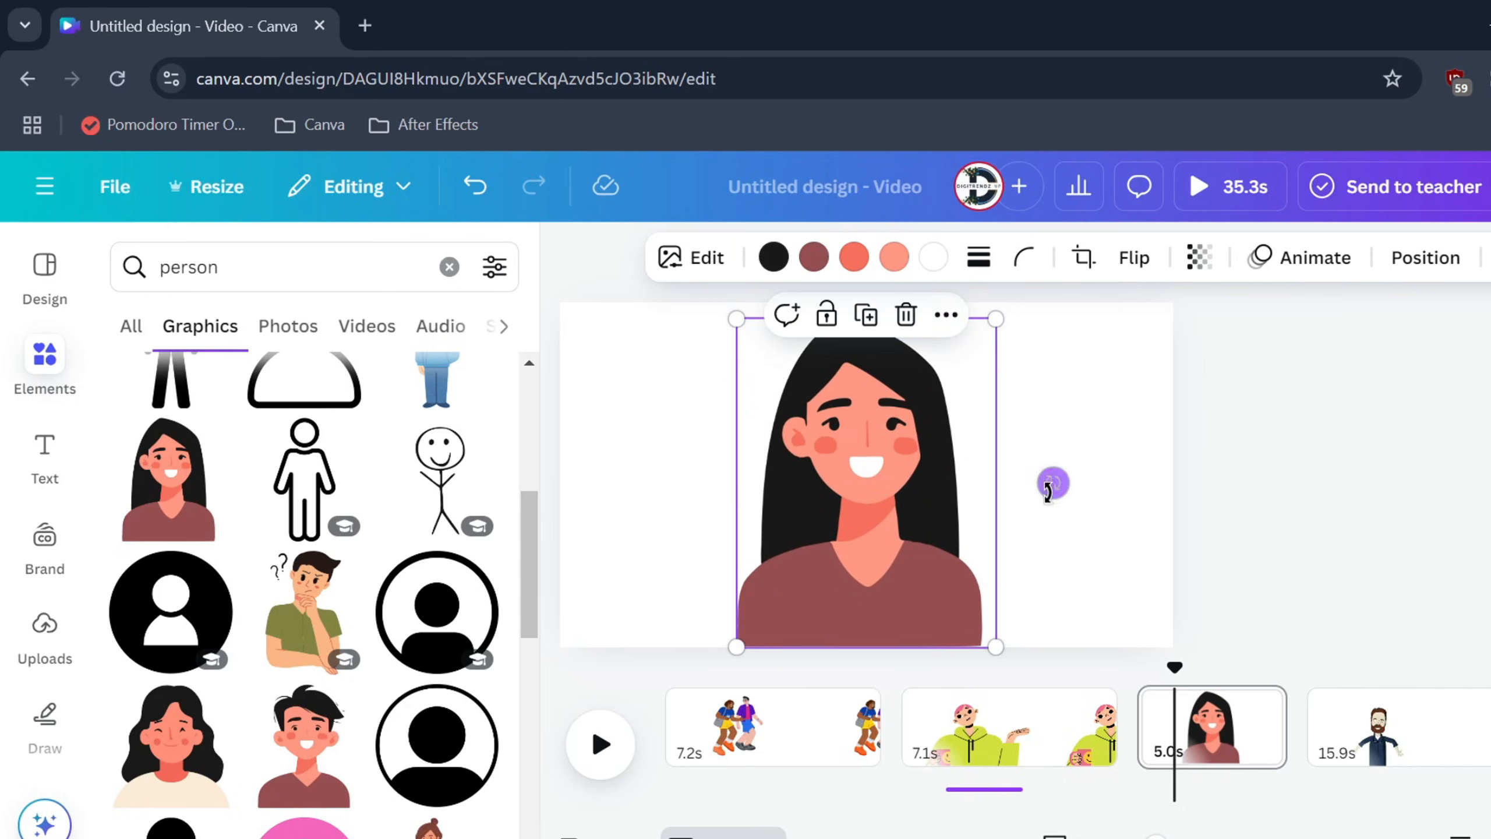
click(1107, 529)
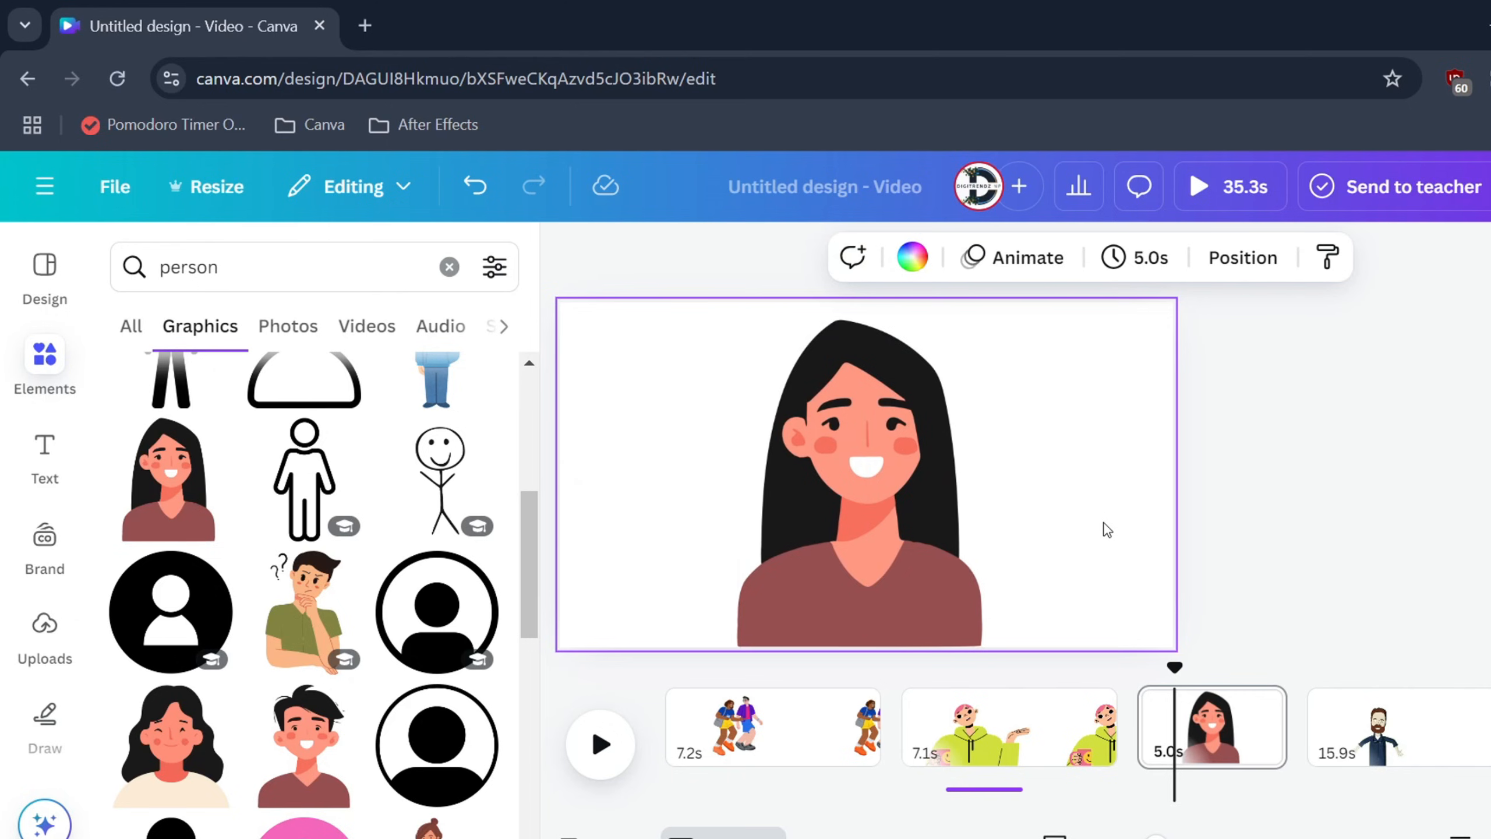
Step: Add a square shape and resize it into a small rectangle that covers the woman's mouth
key(r)
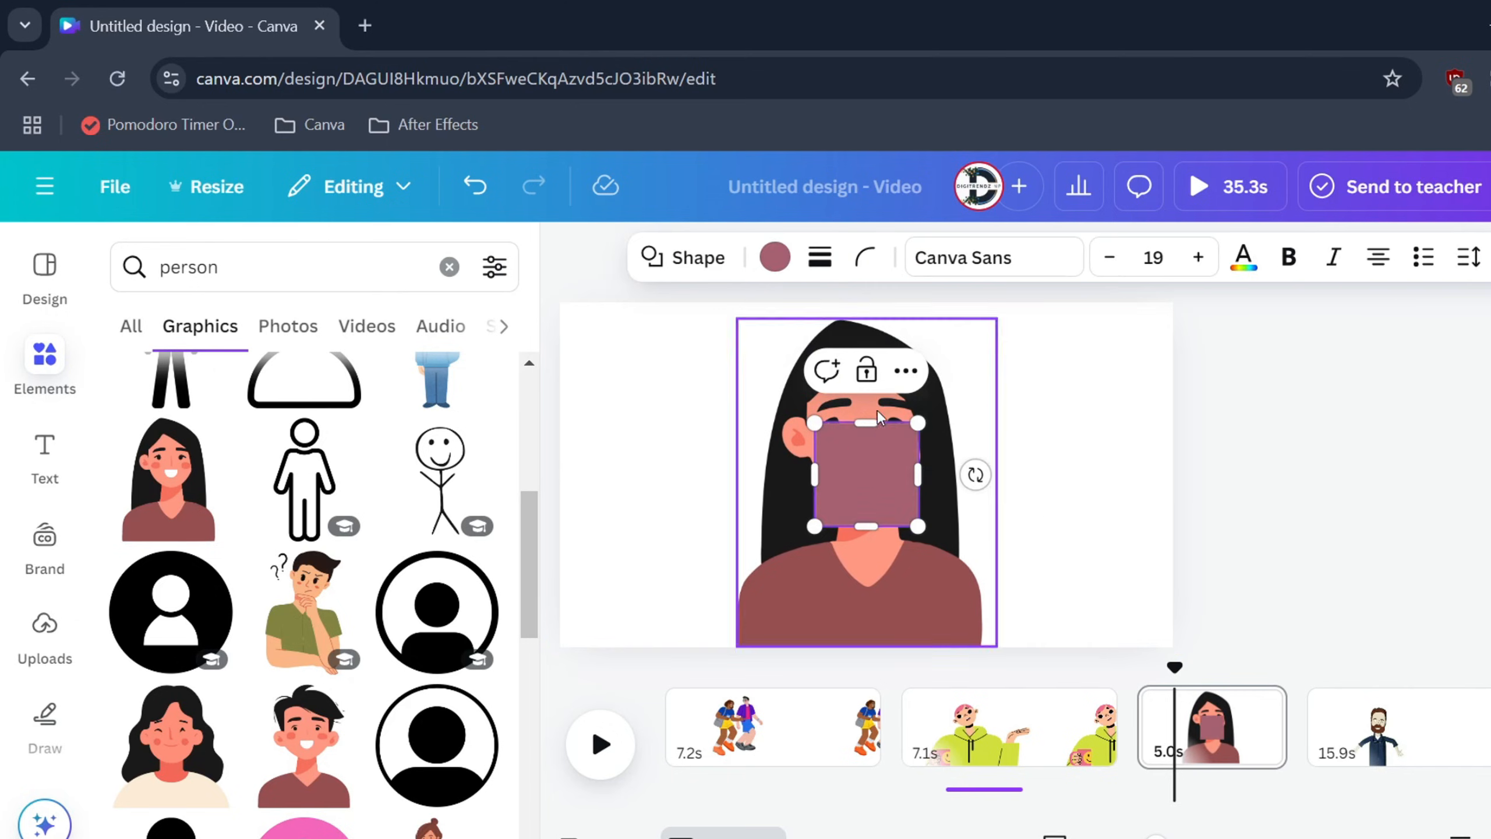
drag(879, 396, 879, 487)
scroll(893, 502, up, 5)
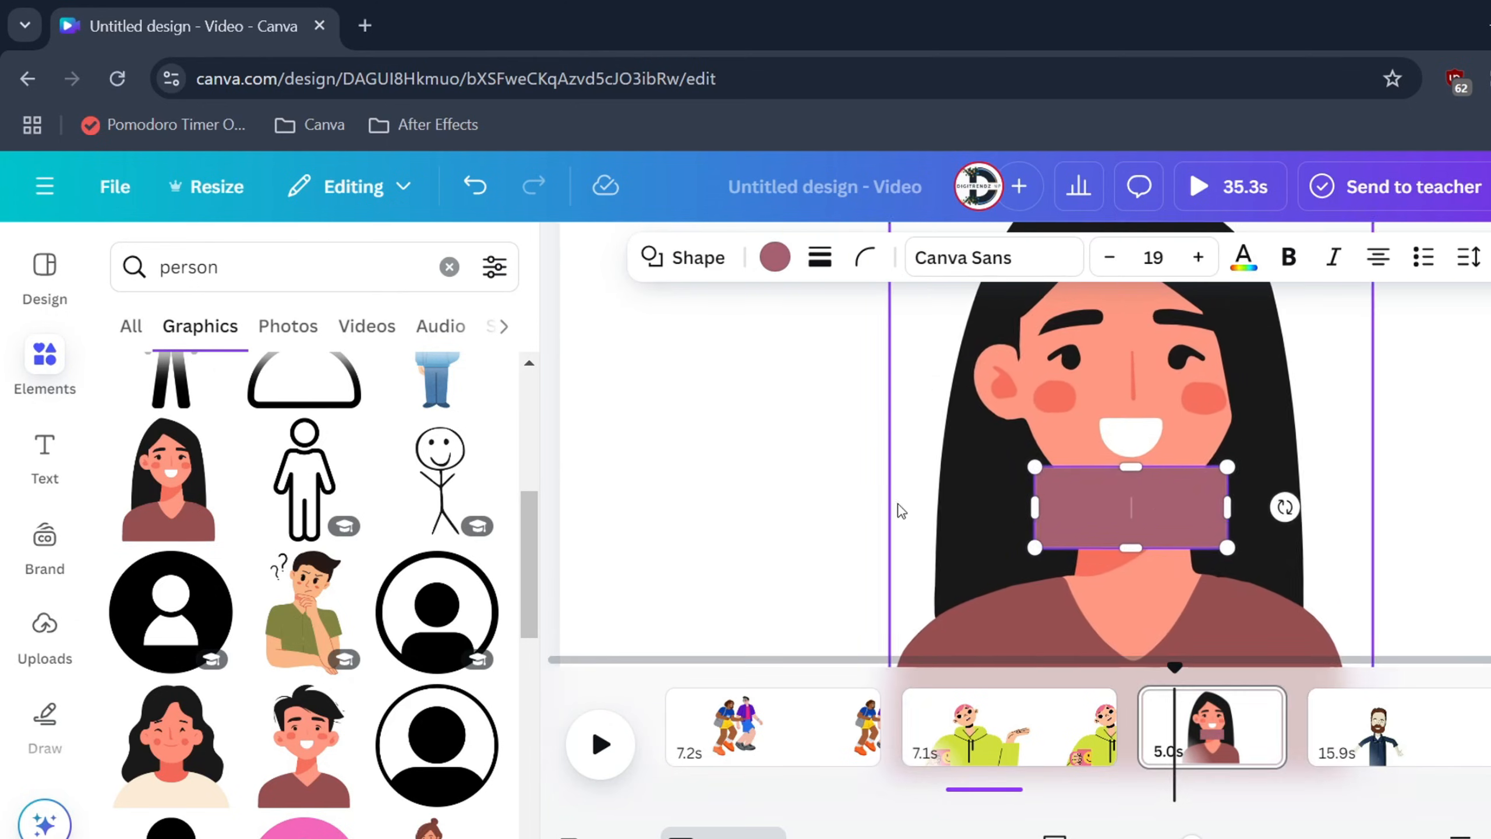
click(1365, 494)
drag(1162, 509, 1170, 443)
drag(1232, 401, 1094, 444)
drag(1184, 444, 1137, 437)
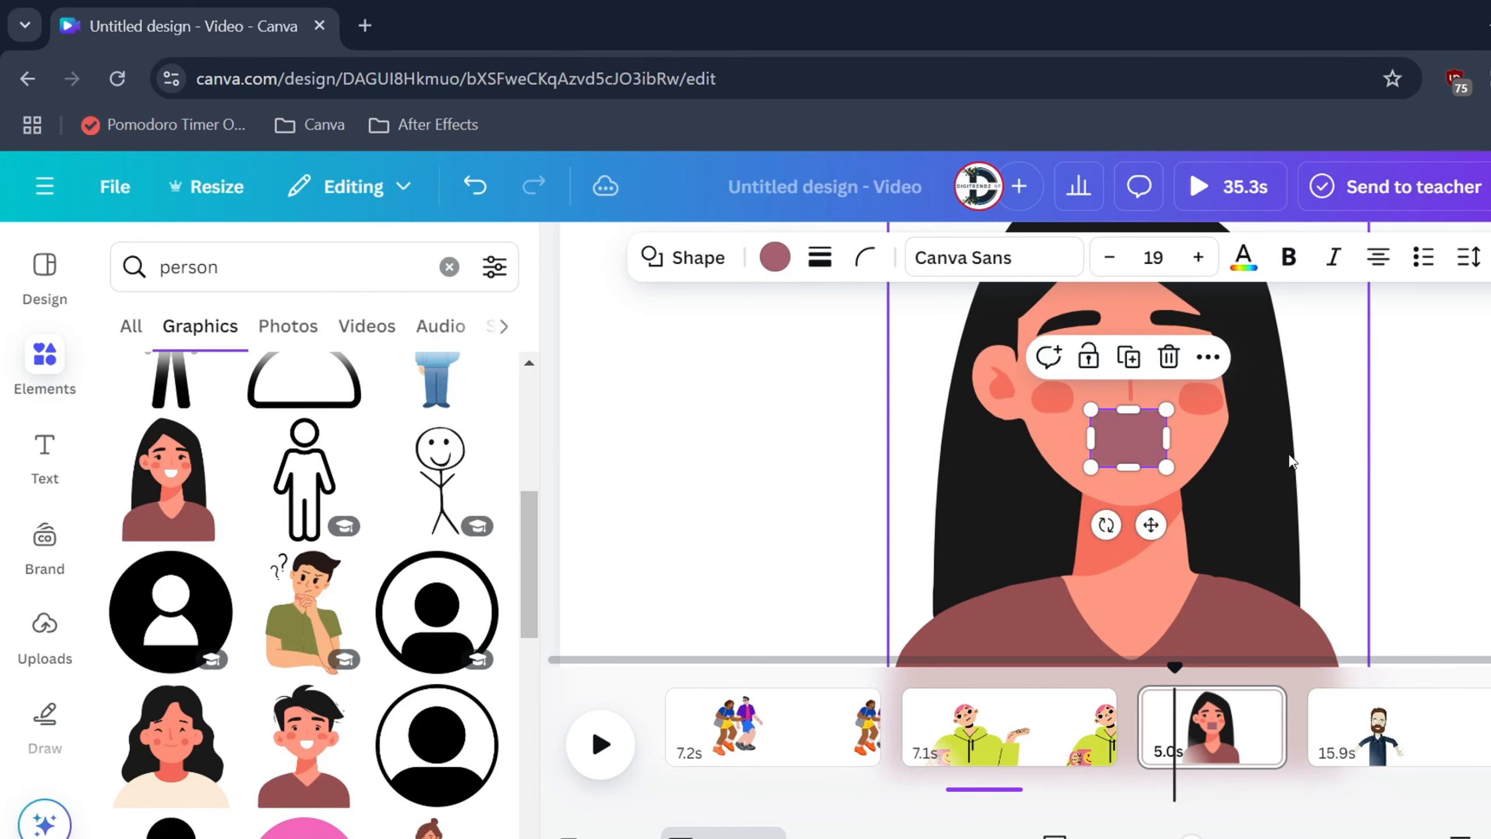
scroll(1274, 469, down, 3)
click(1293, 428)
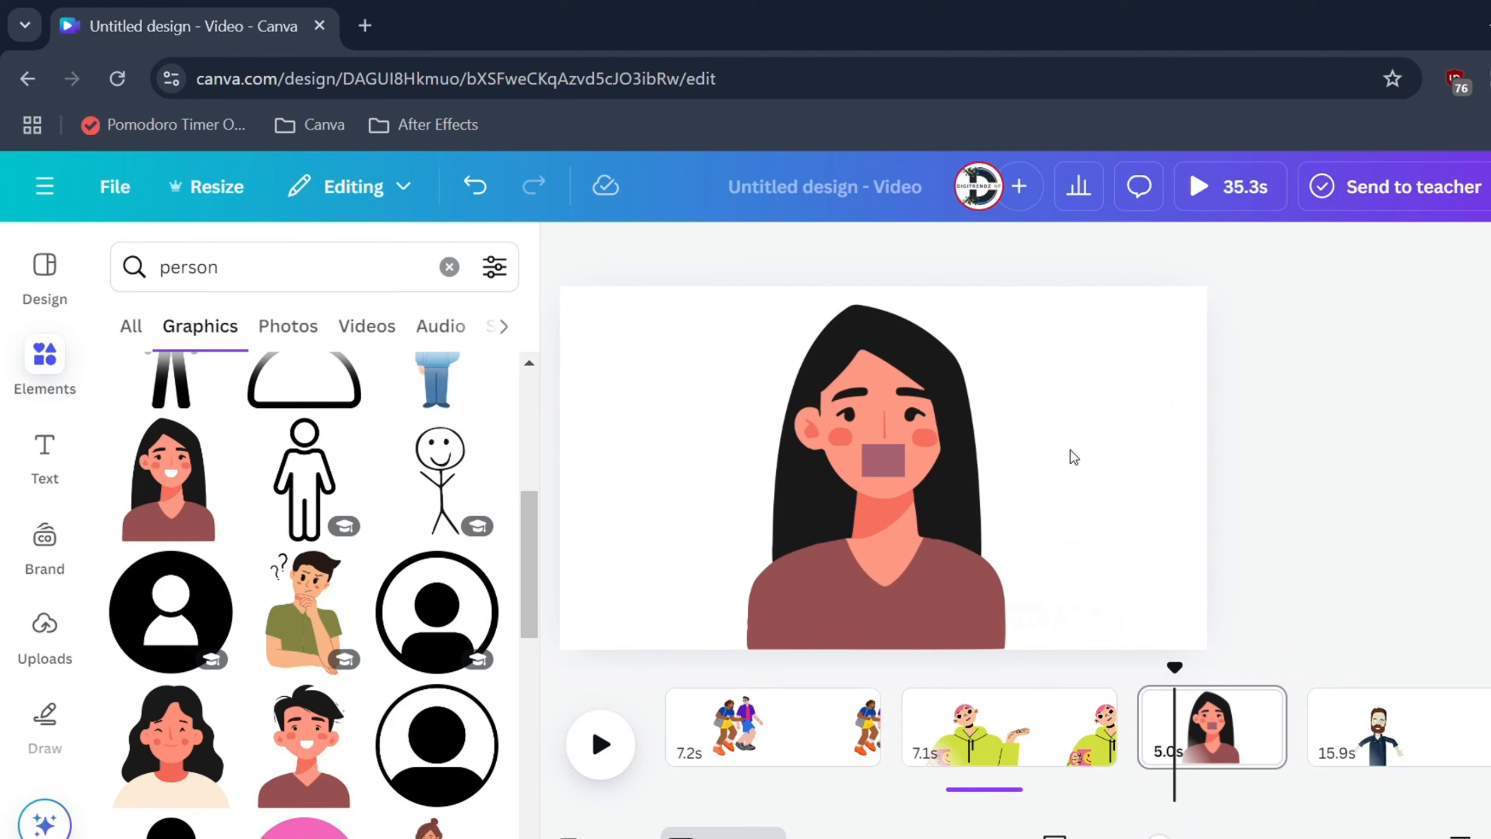
Step: Recolor the rectangle over the mouth with the light salmon skin tone from the document colors
click(884, 451)
click(775, 258)
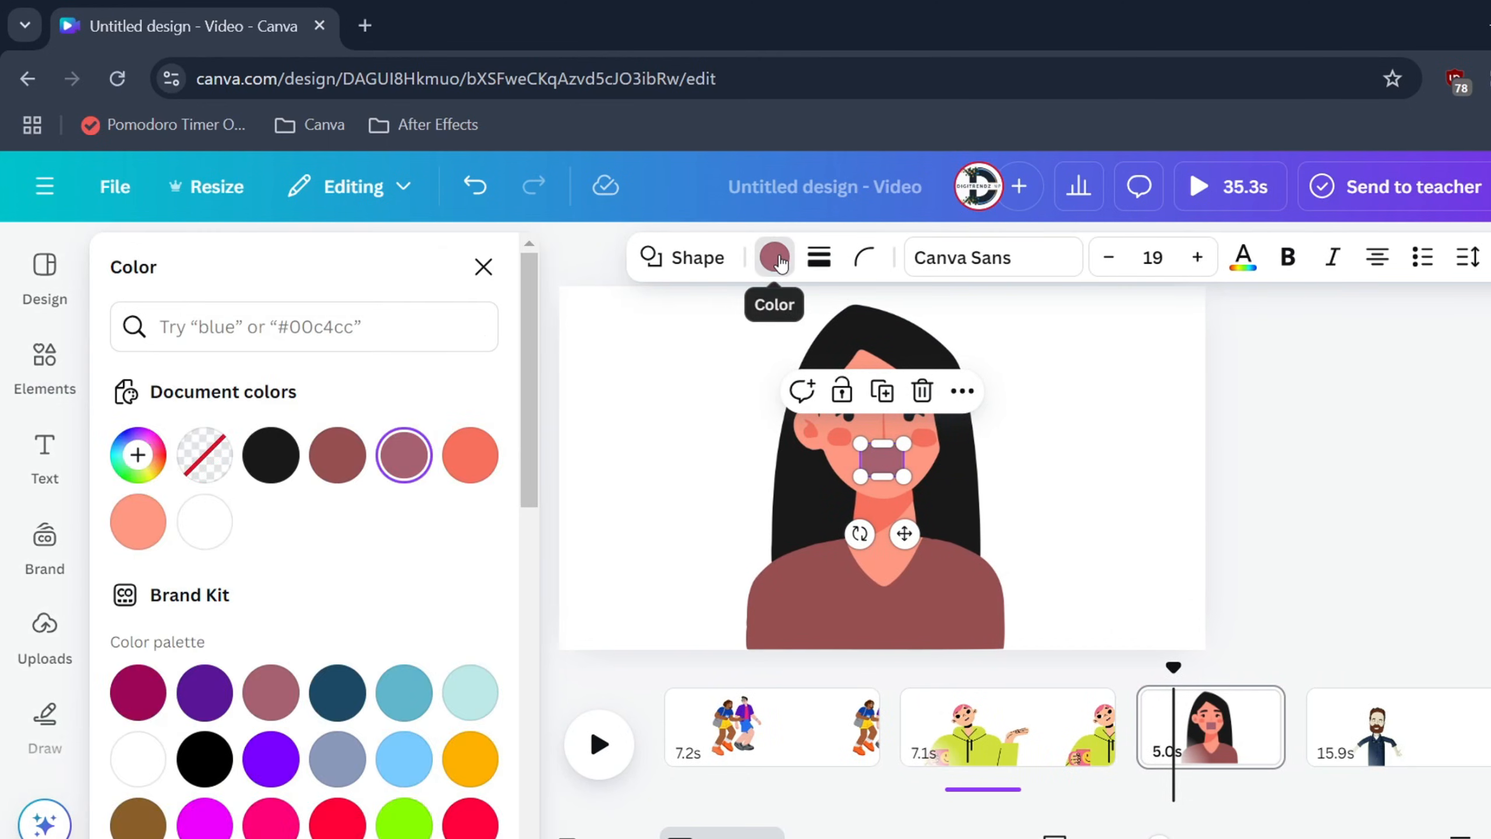
click(470, 455)
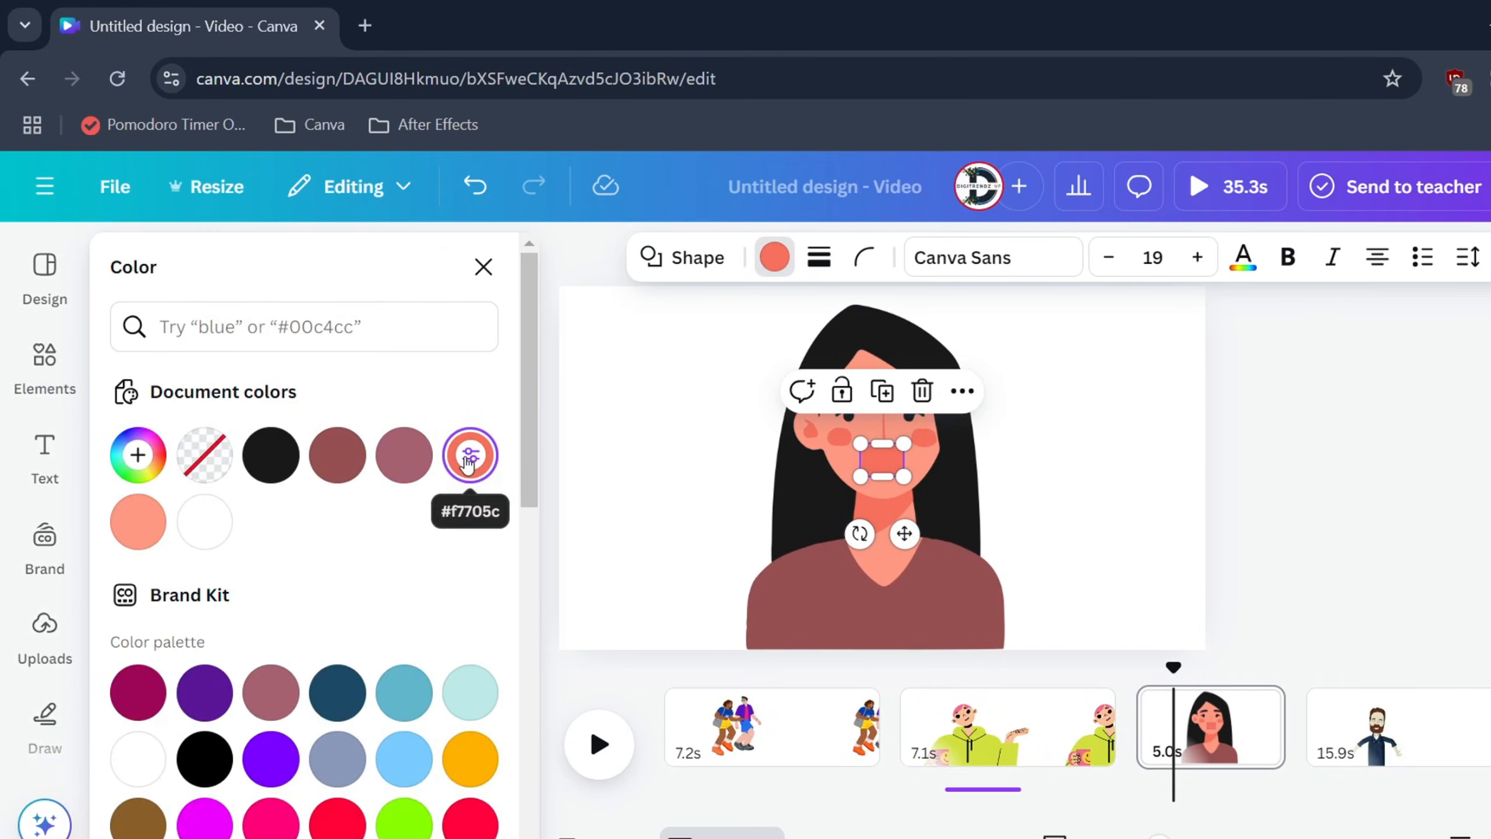
click(781, 515)
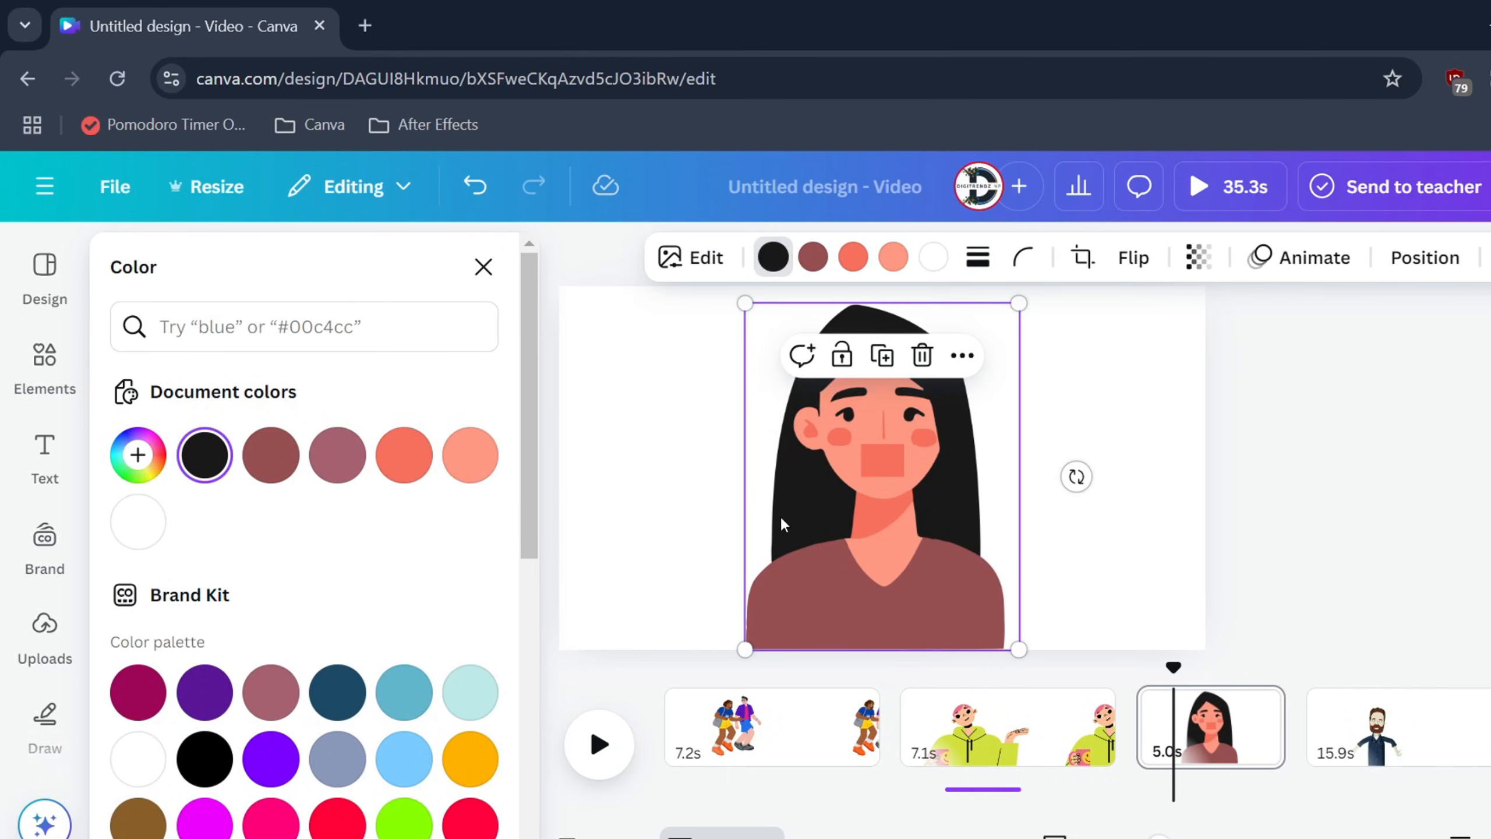
click(885, 465)
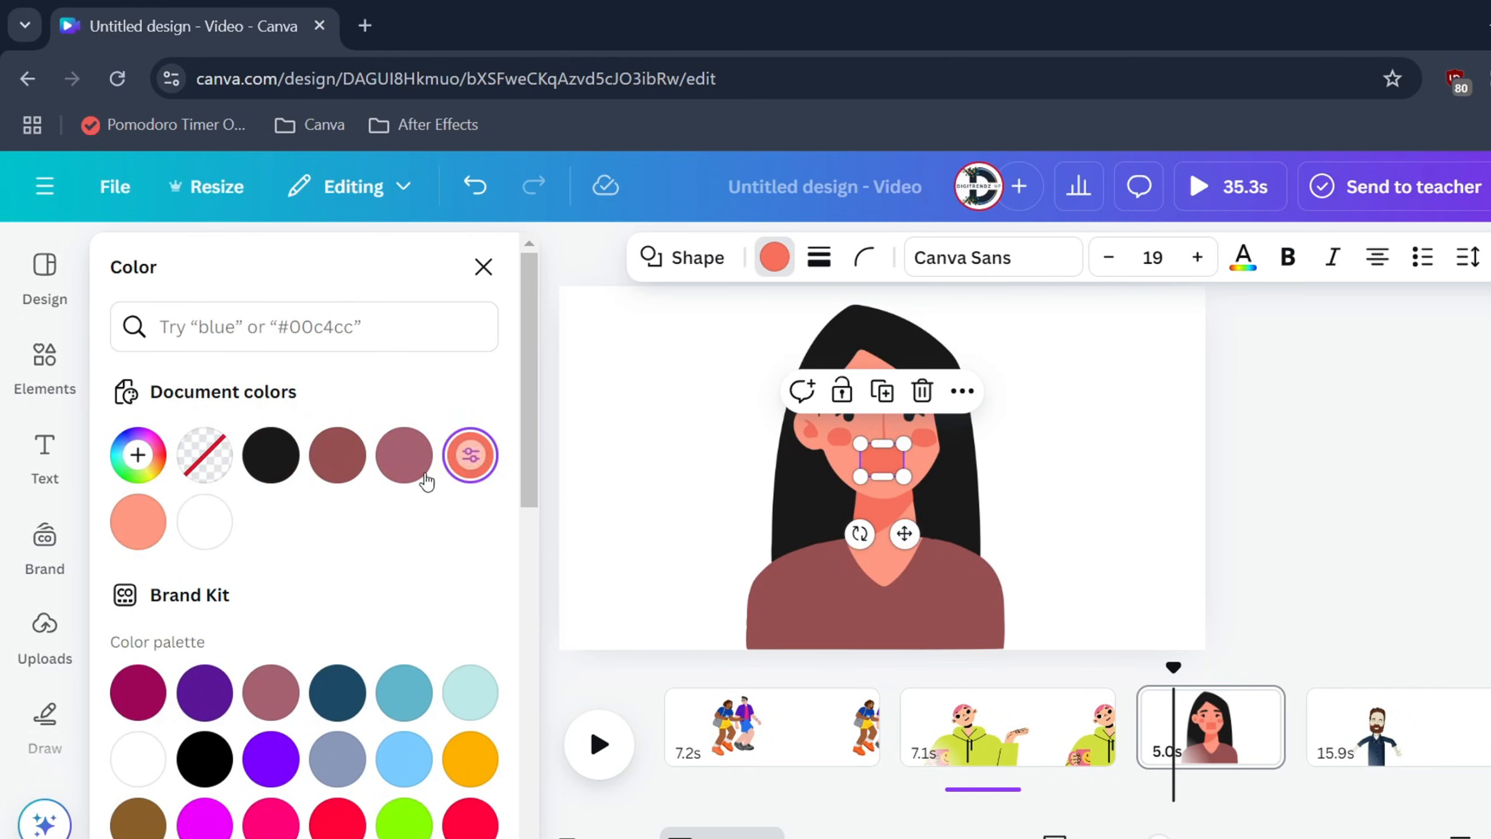
click(337, 454)
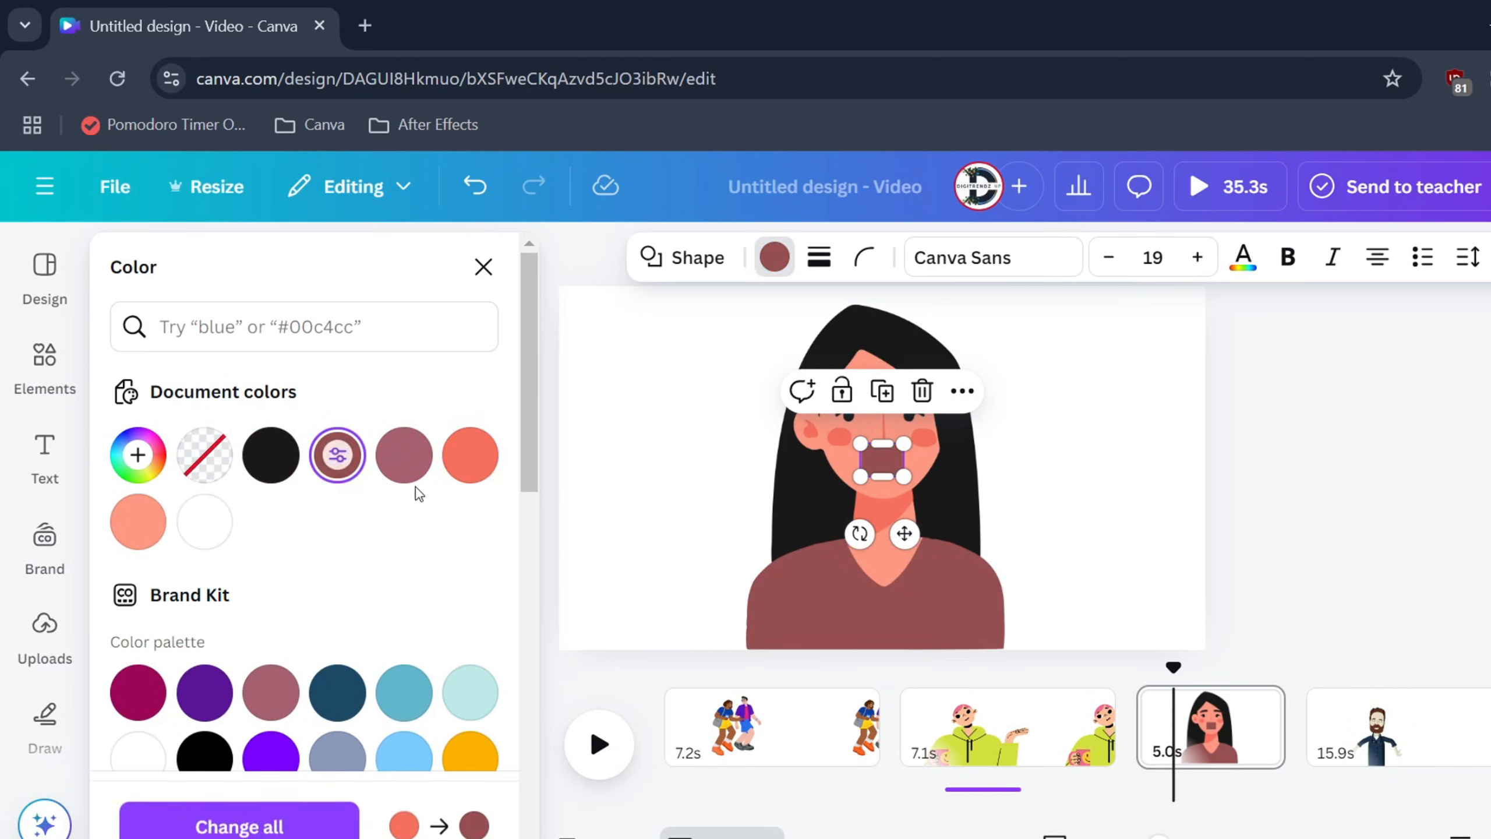
click(128, 527)
click(727, 438)
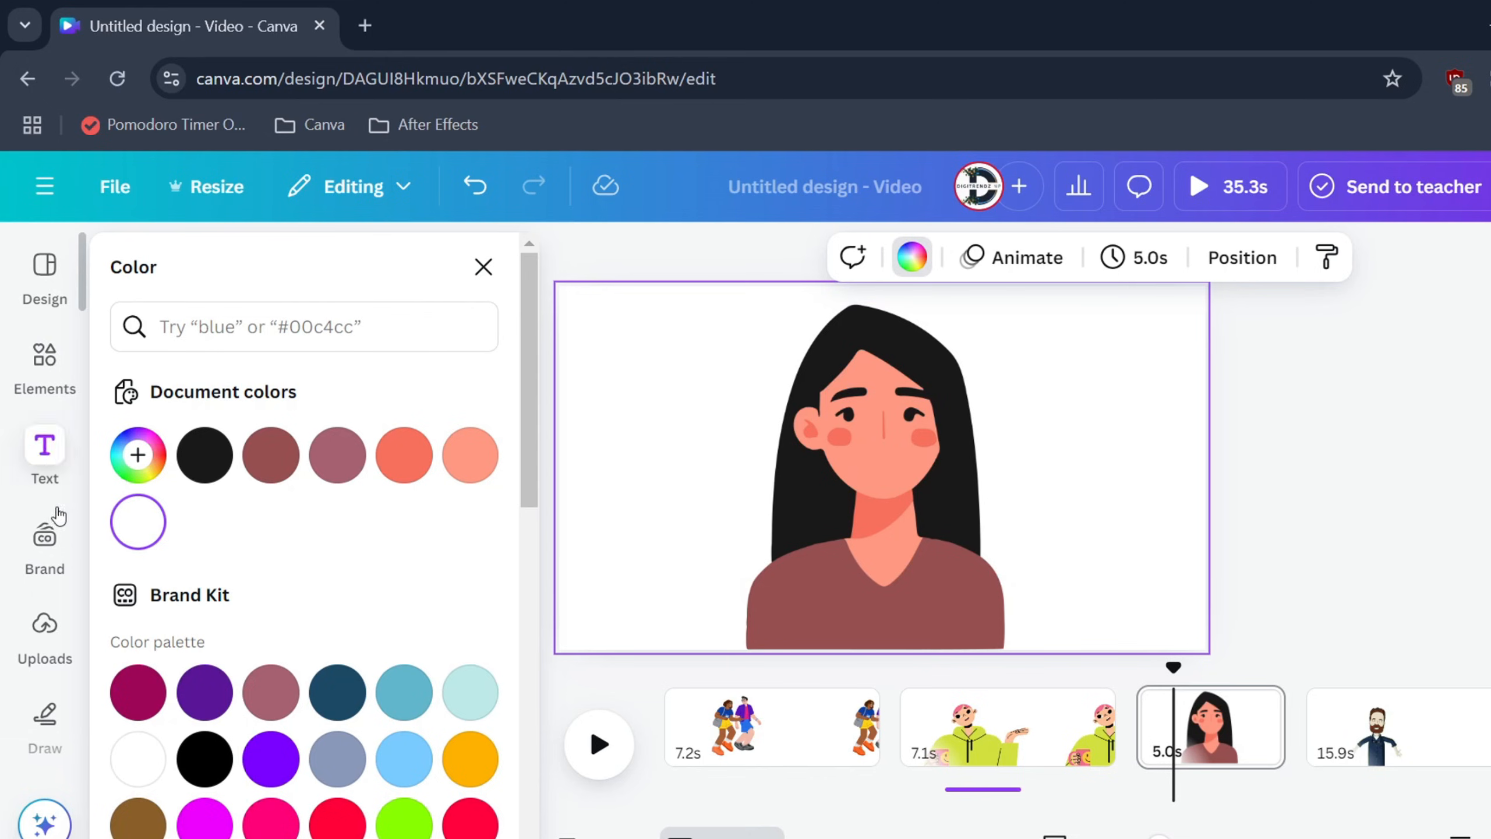
Step: Add the uploaded 2.5-second green-screen mouth video to the page and apply BG Remover to it
click(45, 632)
click(141, 540)
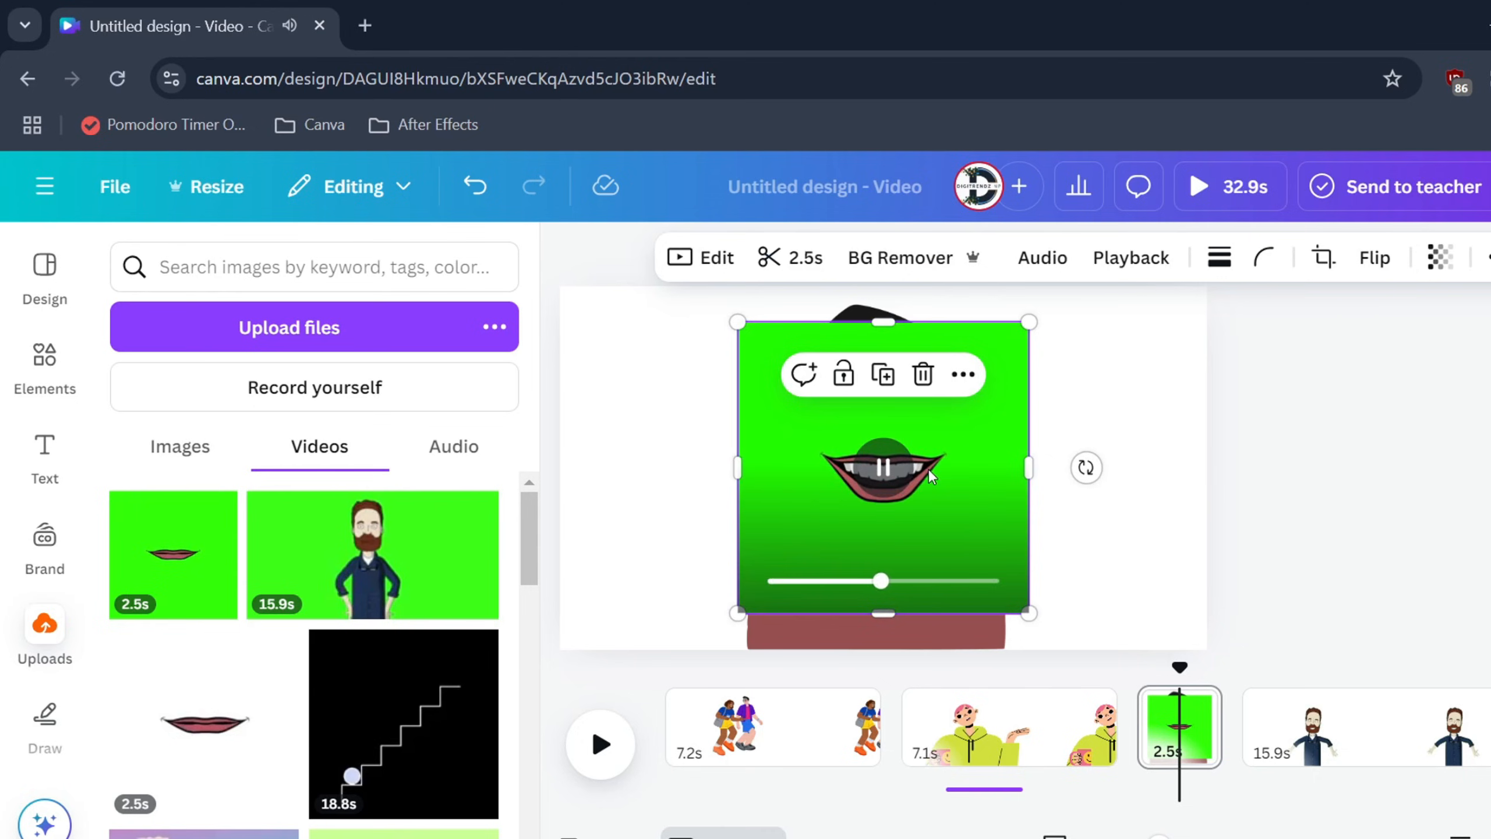
click(879, 257)
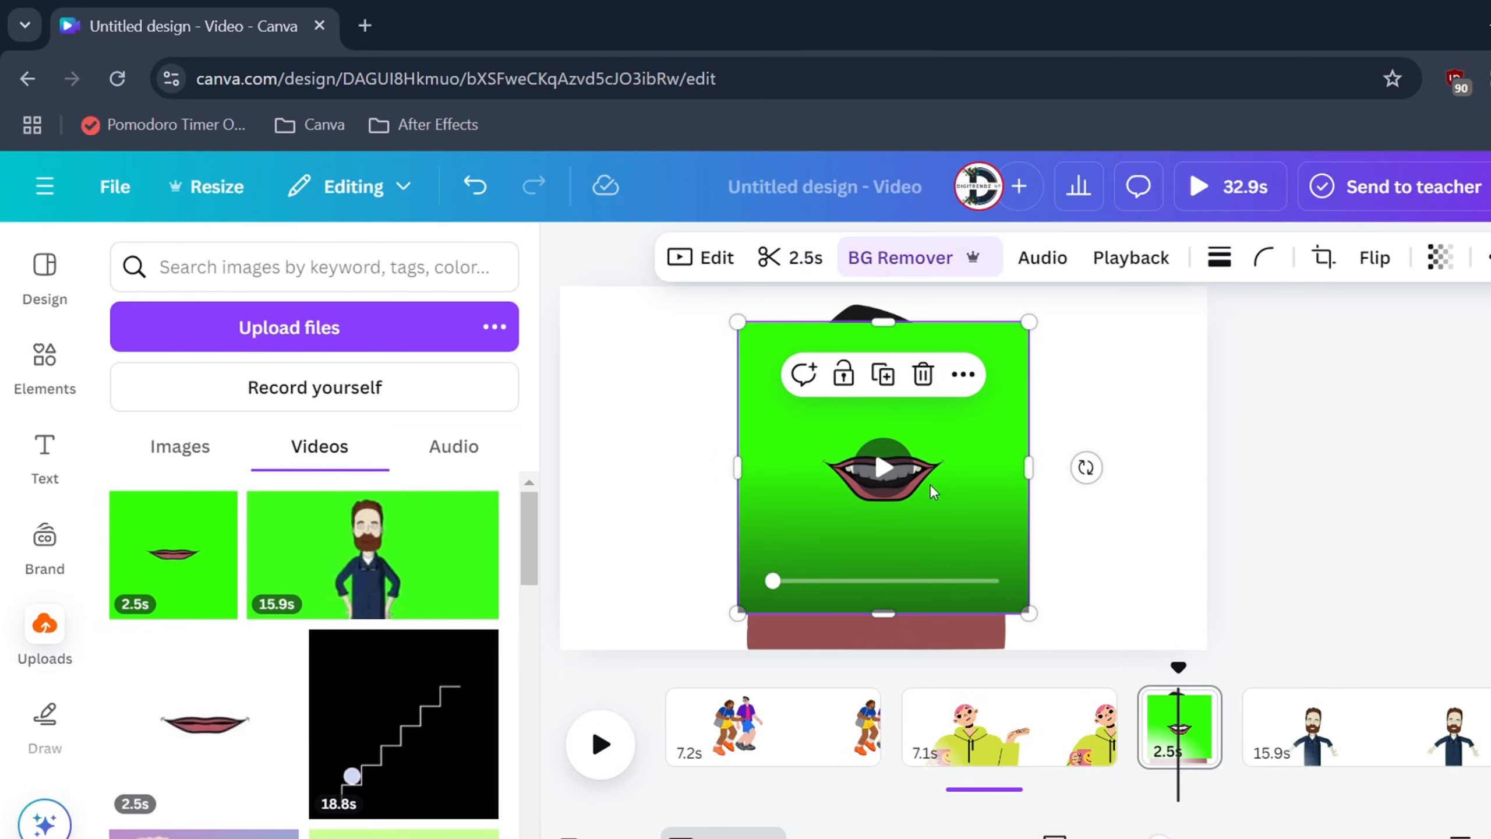
Step: Shrink the mouth video and position it over the mouth area of the woman's face
drag(1028, 323, 891, 460)
scroll(859, 500, up, 5)
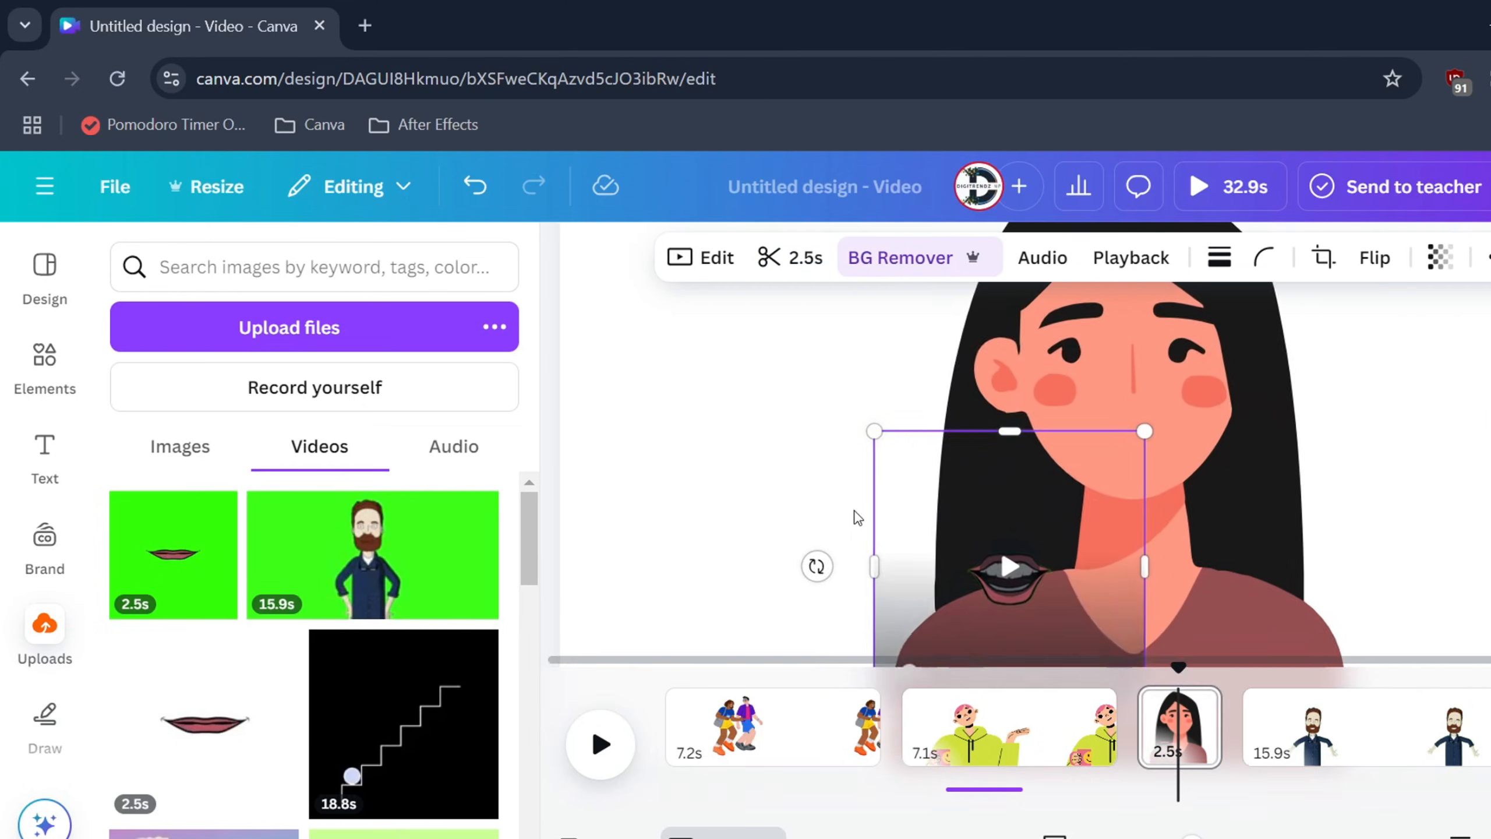
drag(1053, 521, 1163, 393)
drag(1129, 568, 1138, 513)
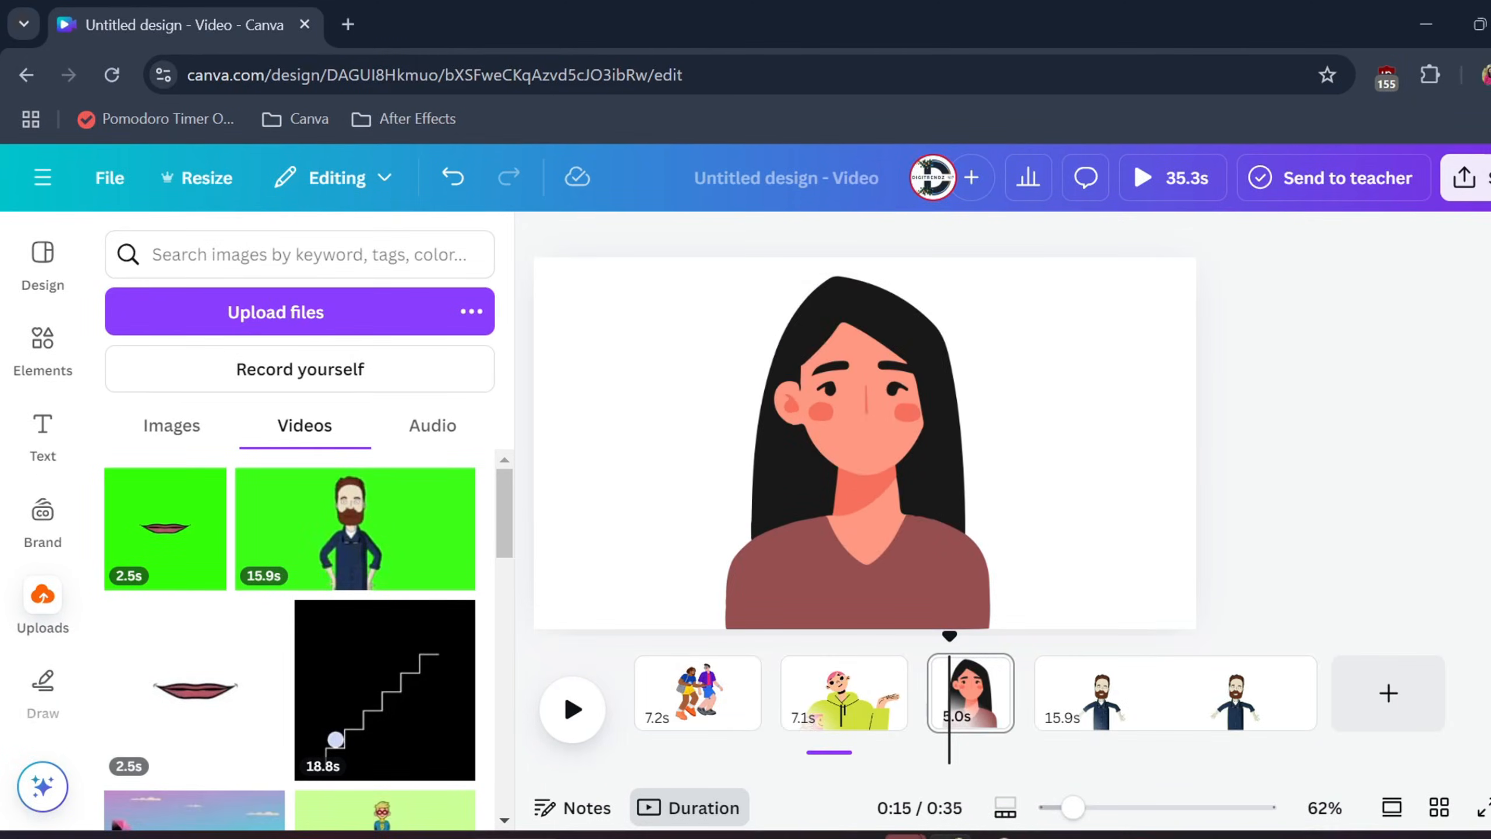
Step: Download only page 3, with the mouthless woman, as a PNG image
click(1465, 178)
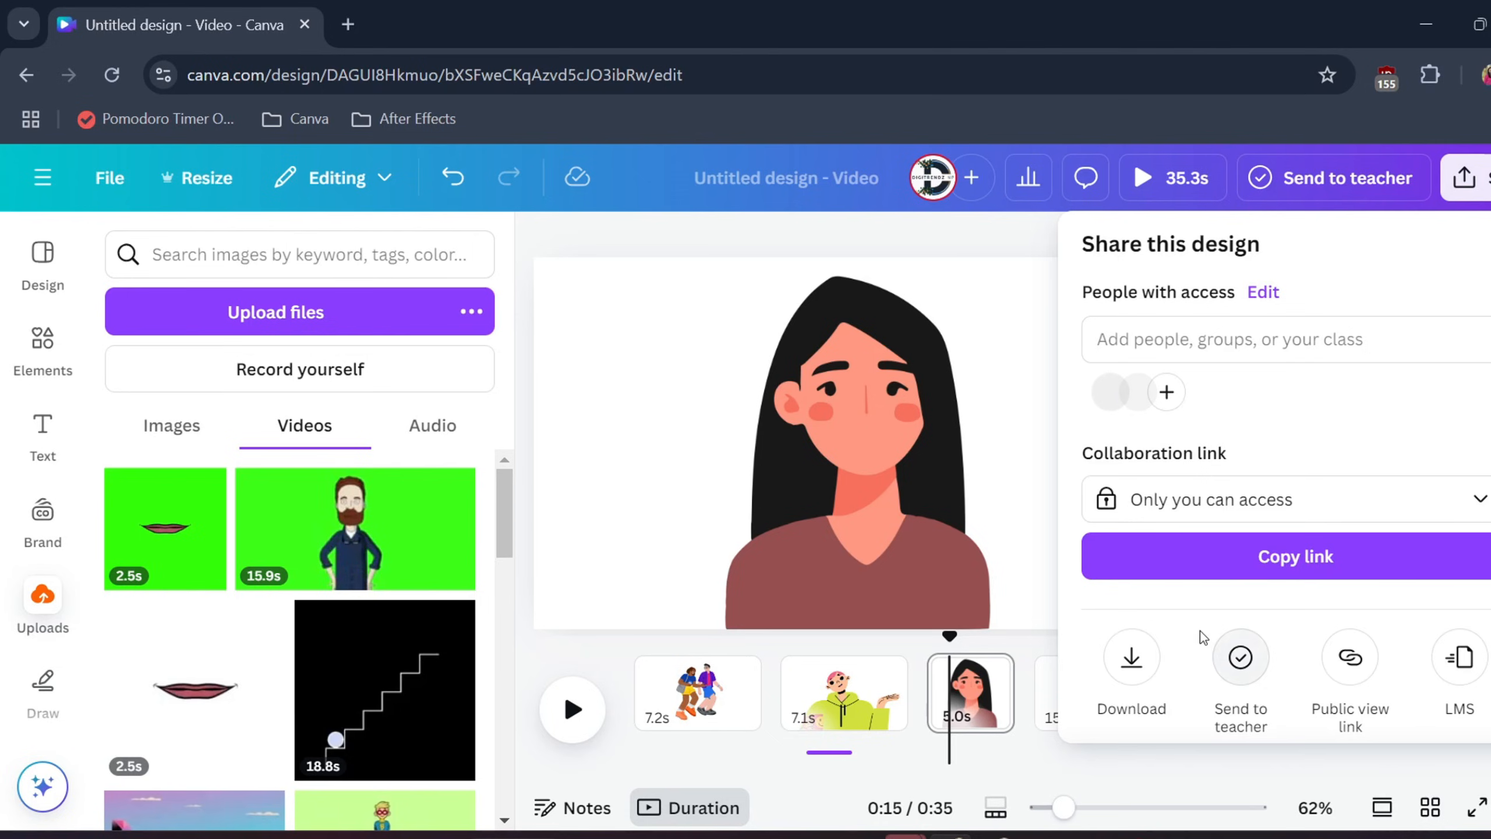
click(1131, 656)
click(1189, 578)
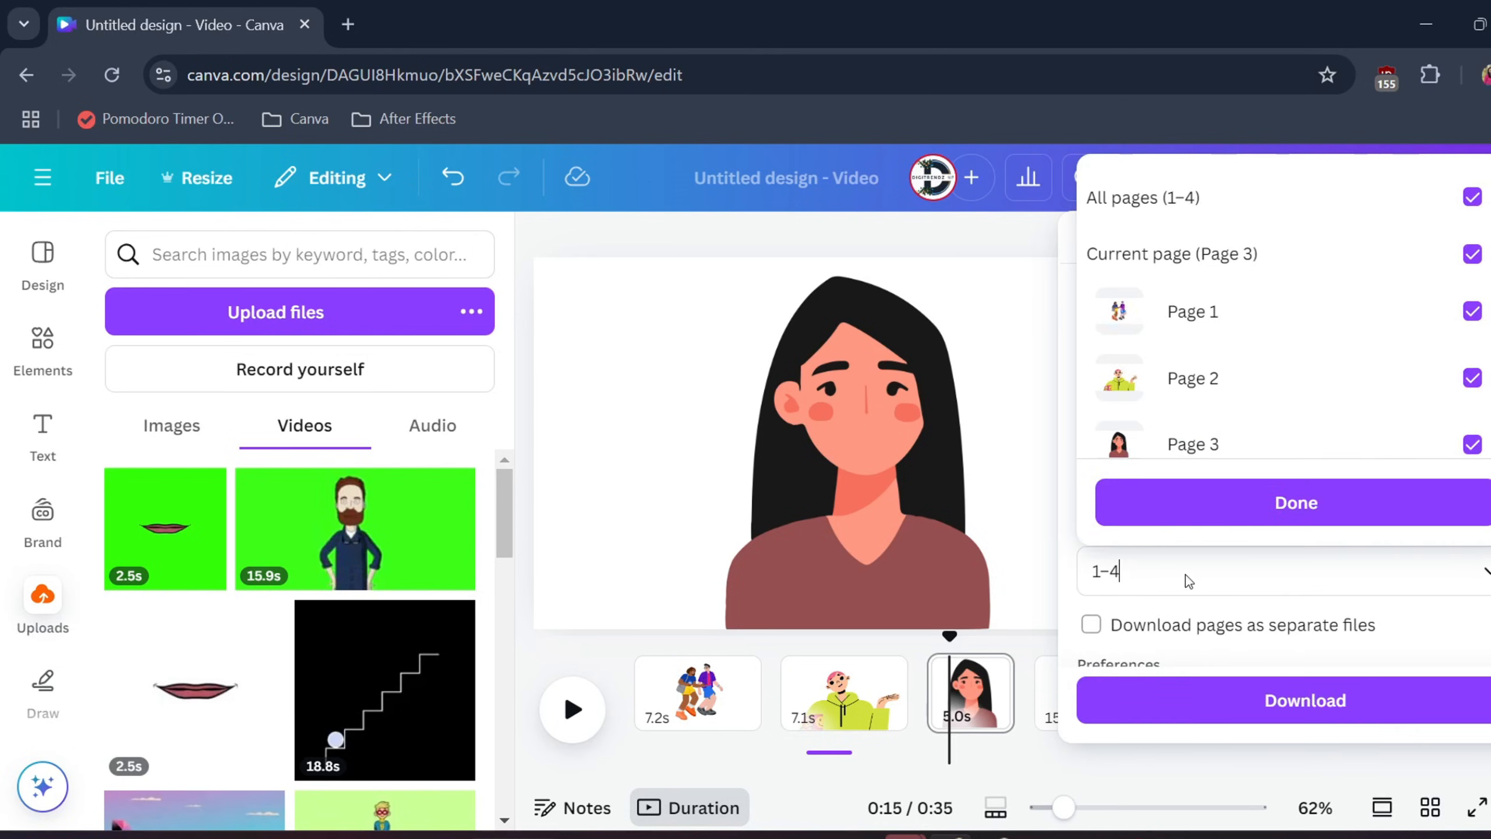
click(1449, 197)
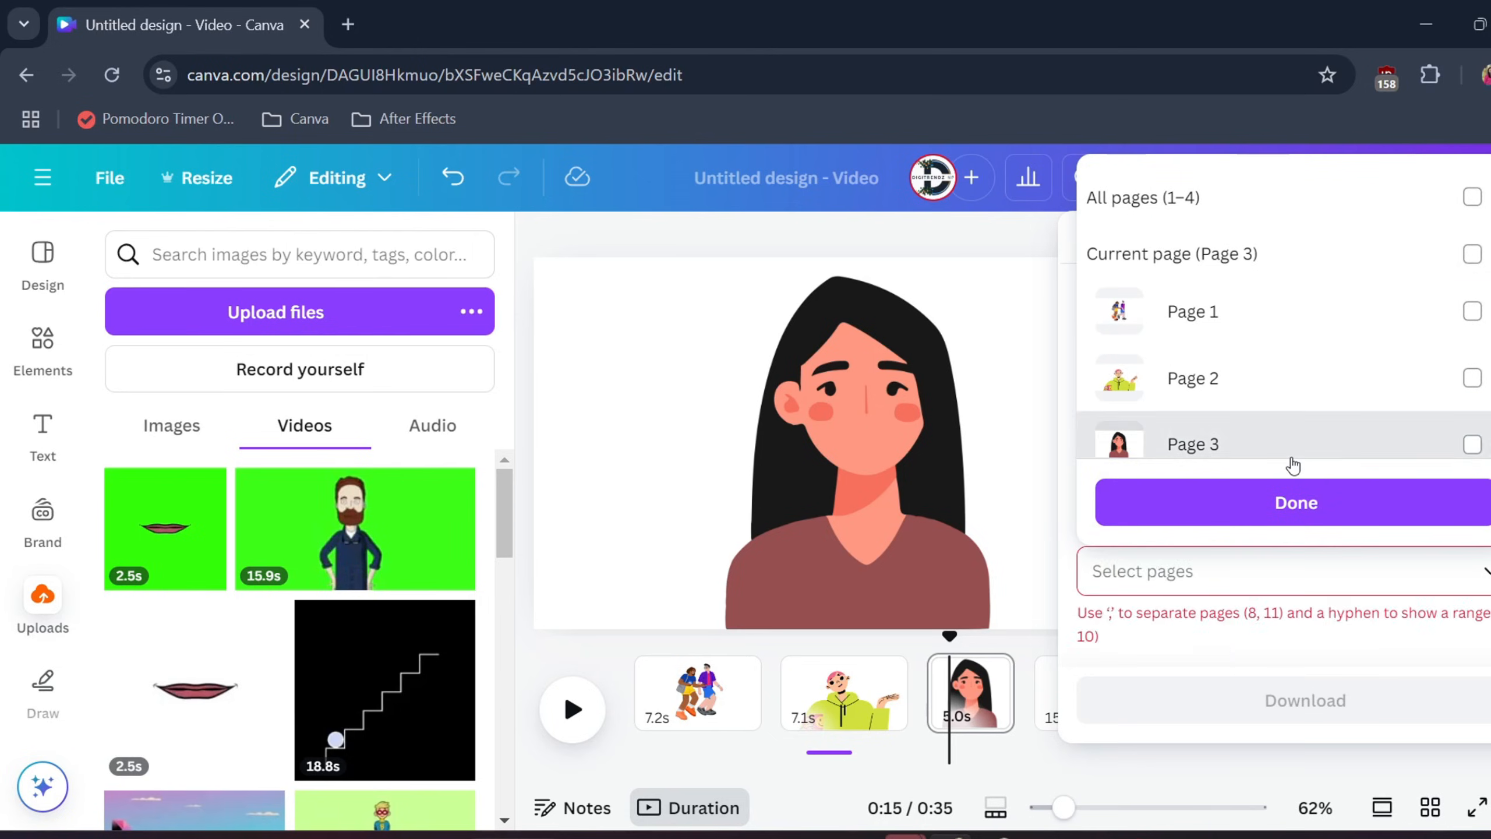
click(1293, 461)
click(1288, 504)
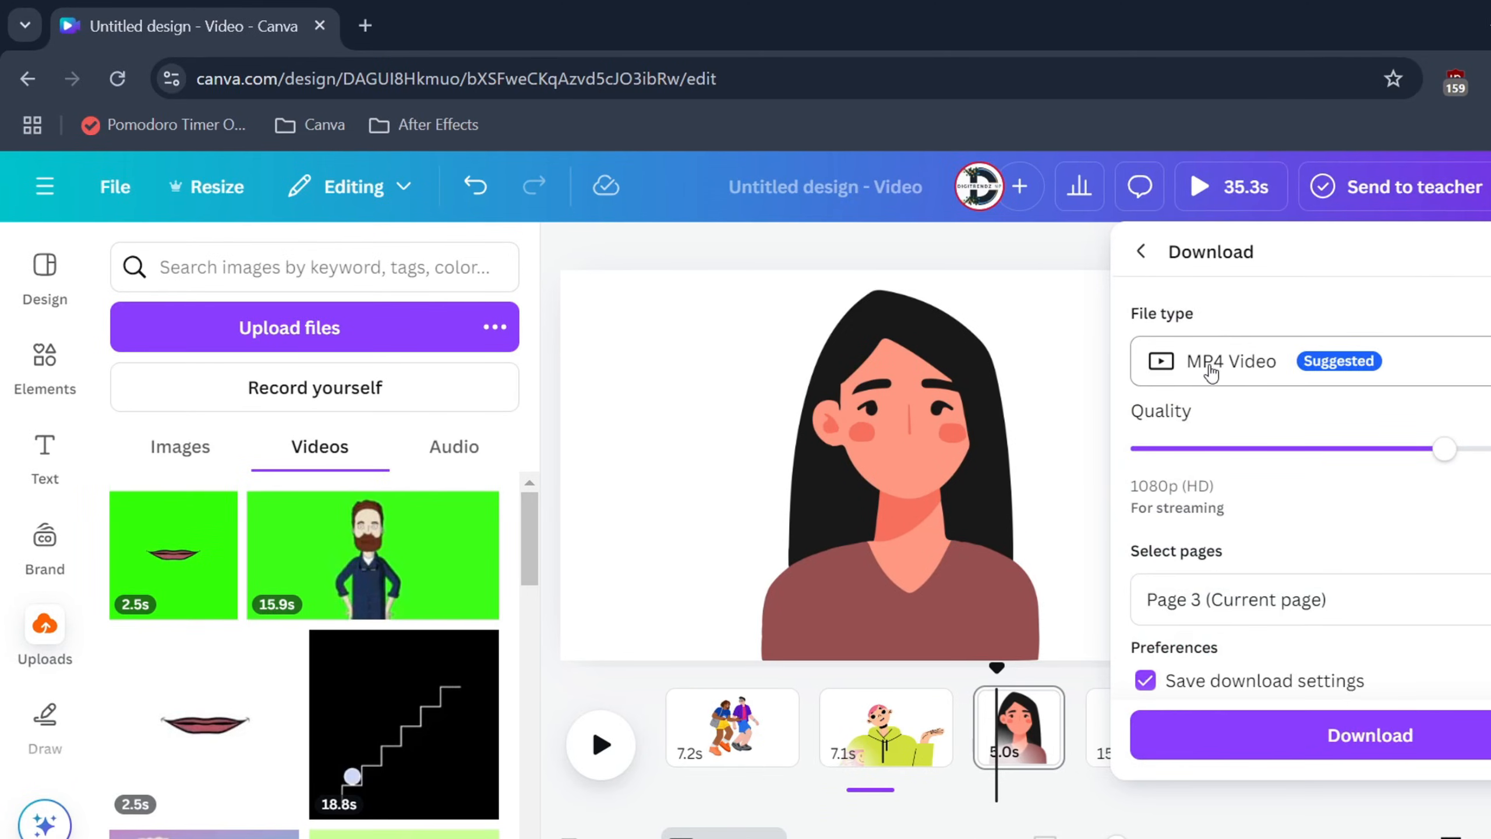
click(1253, 355)
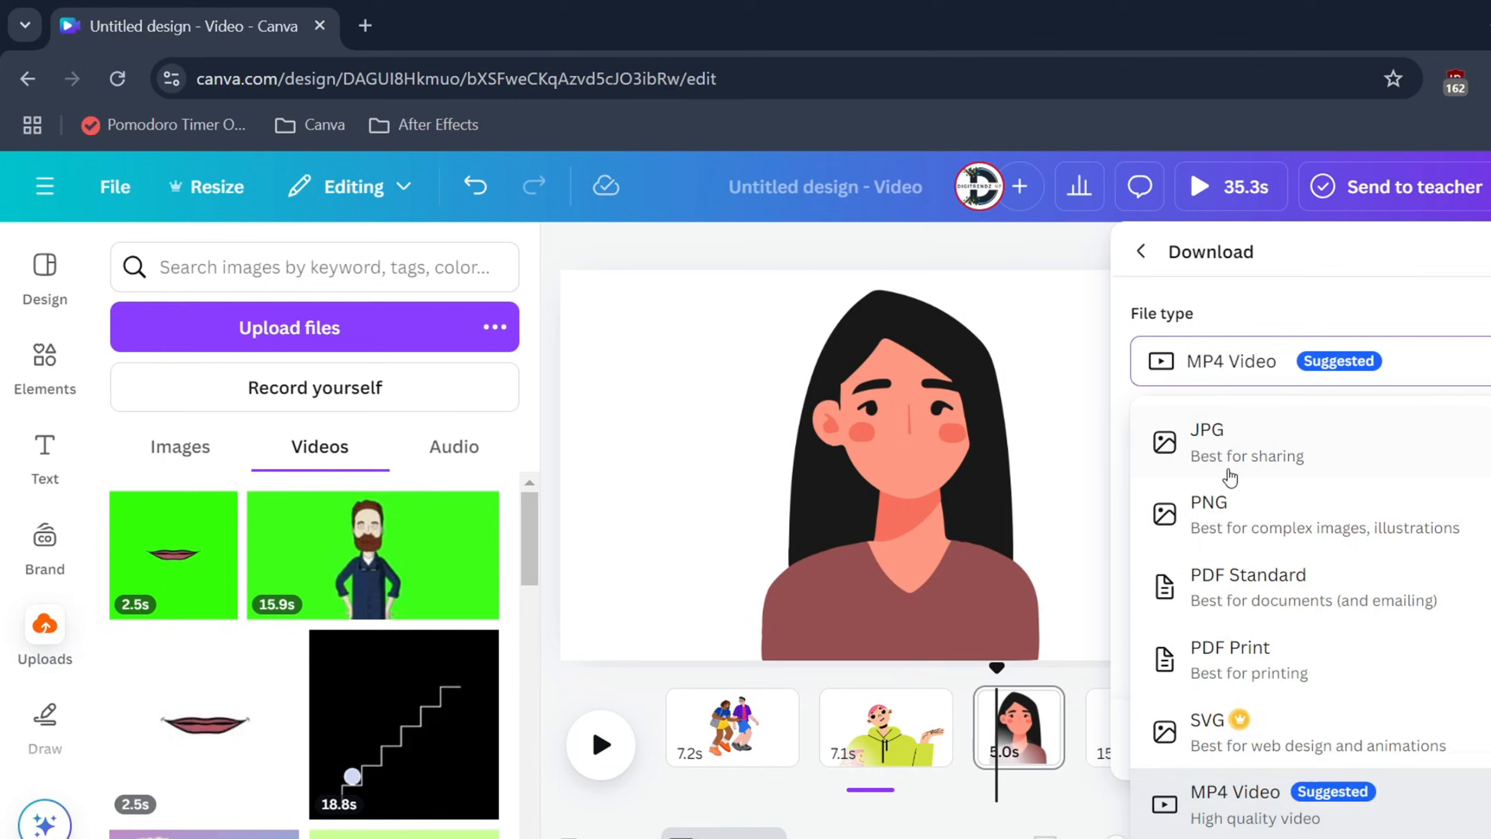
click(1229, 499)
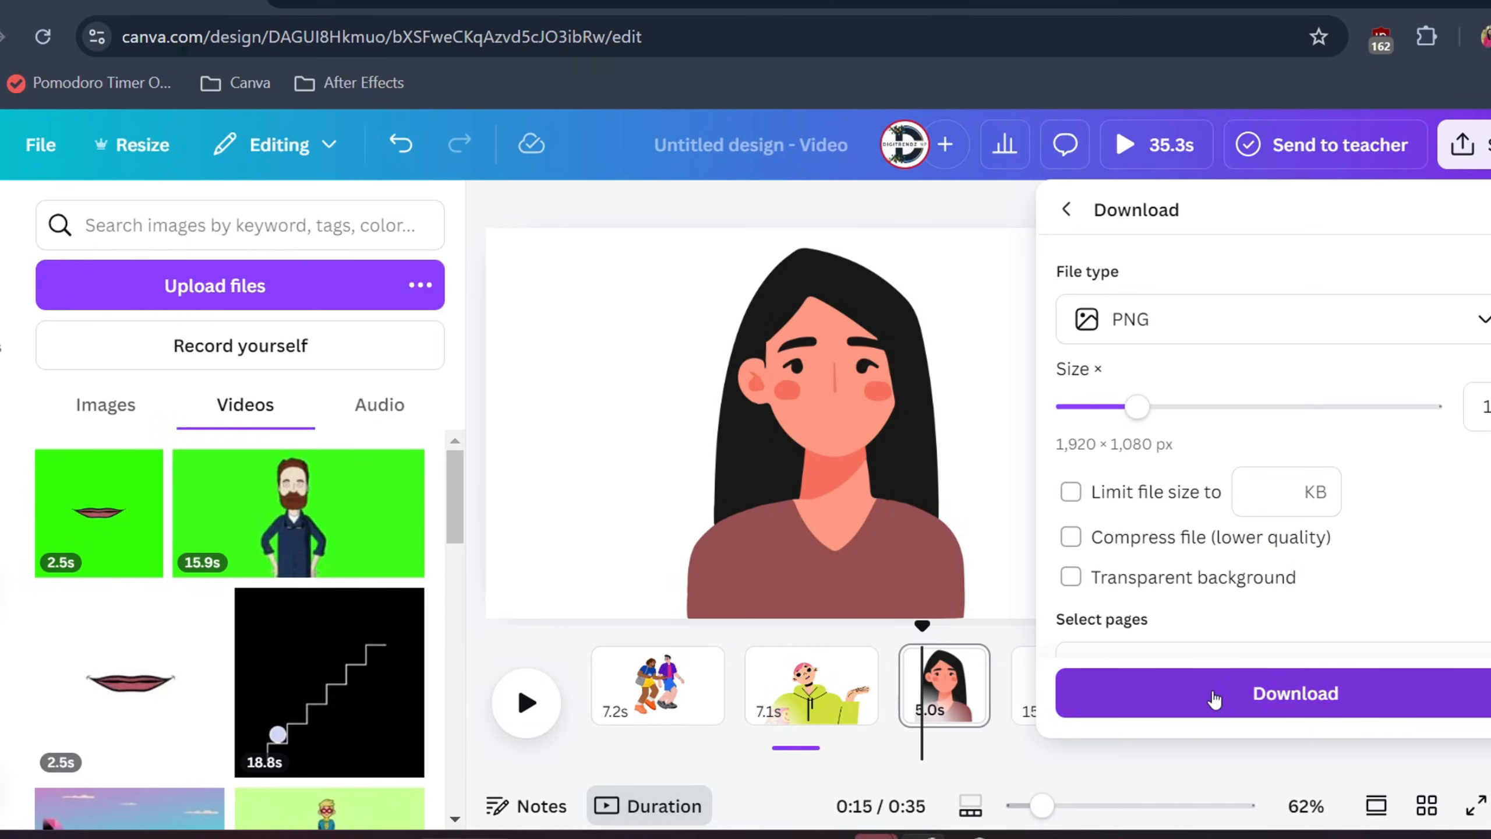
click(1213, 694)
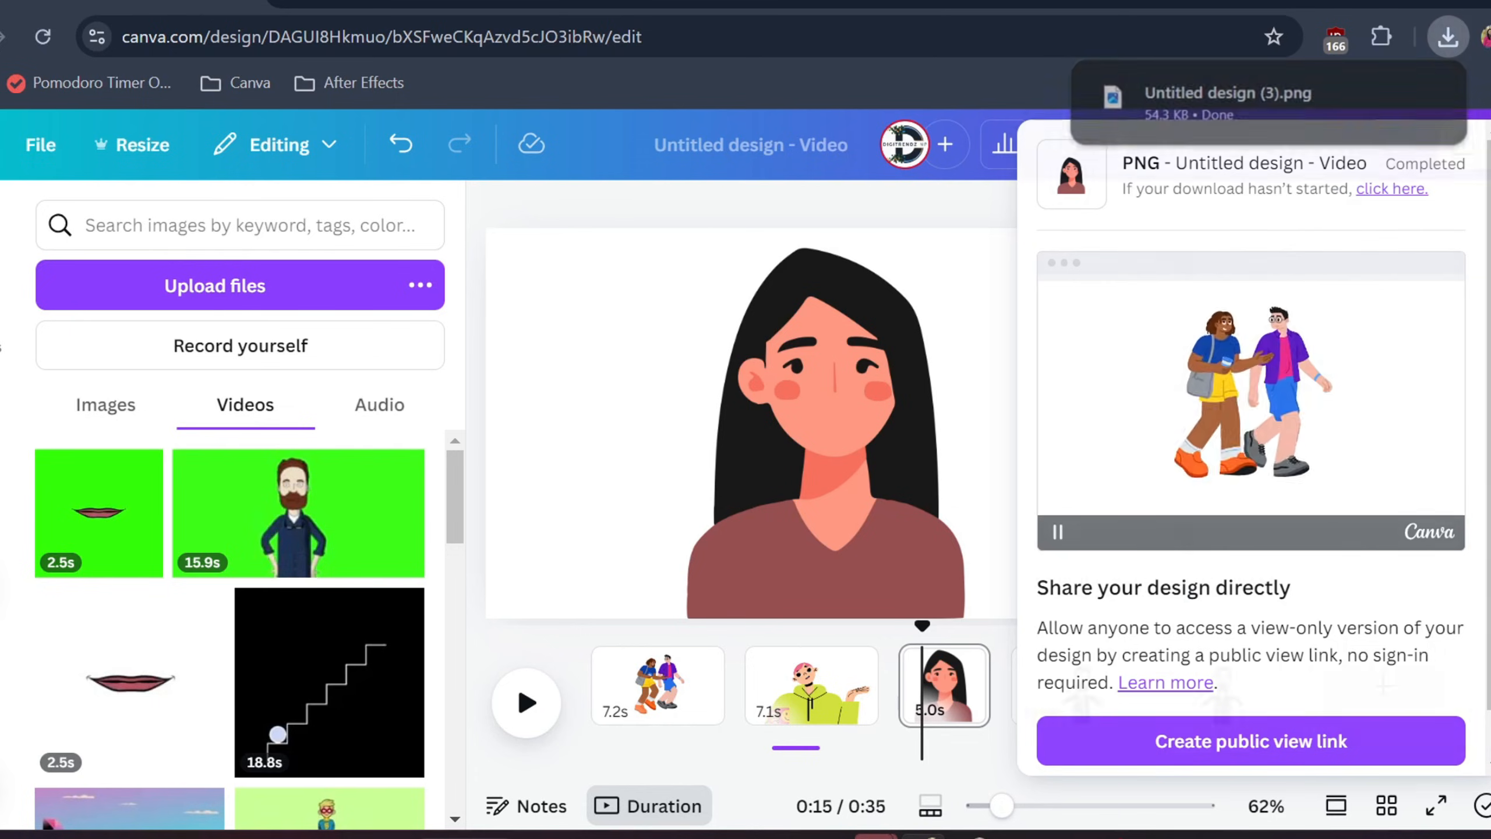
Step: Open CapCut and create a new project
key(super)
text(capCut)
click(556, 302)
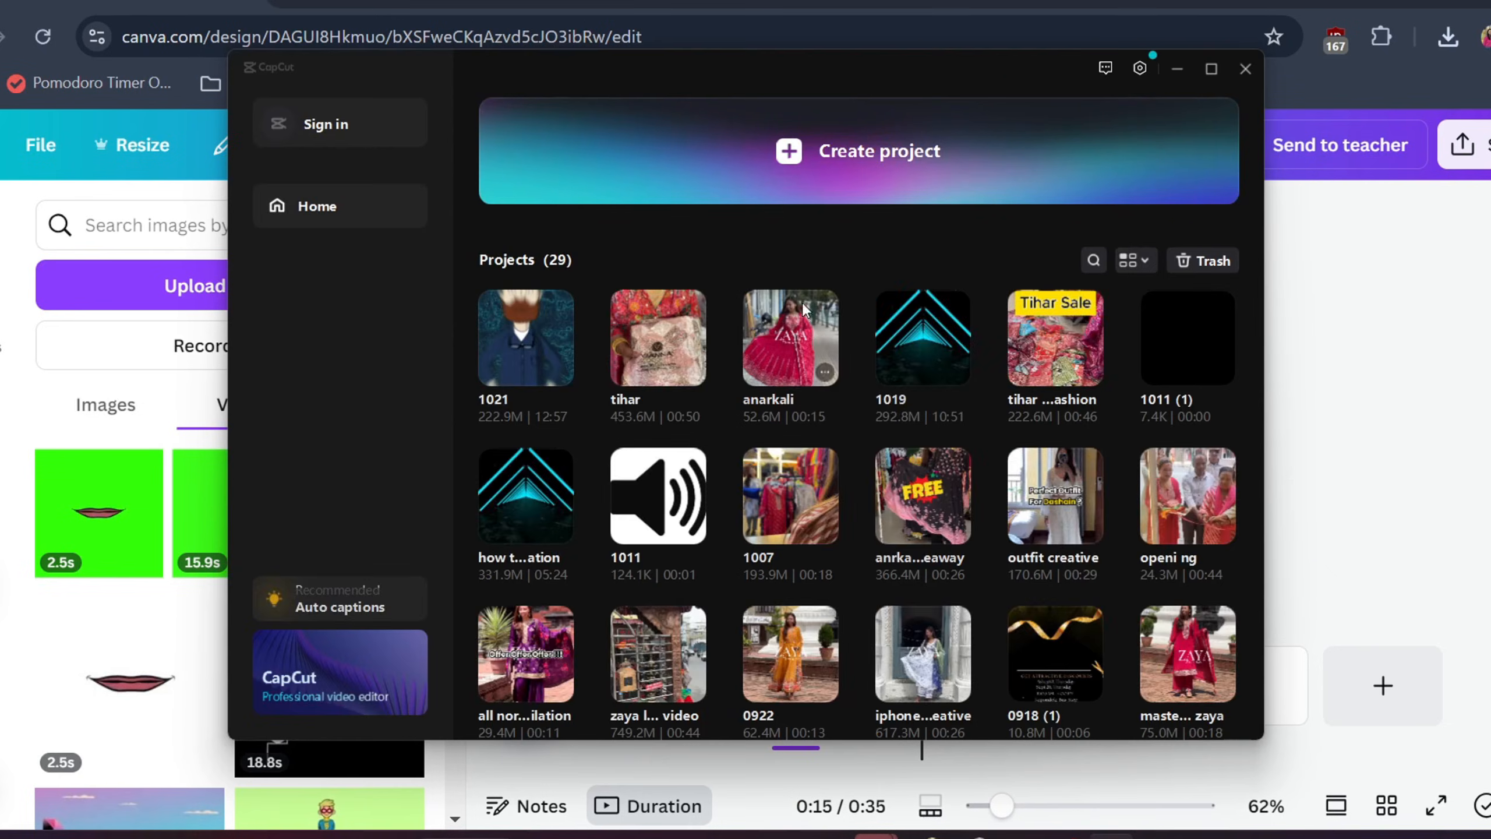
click(894, 184)
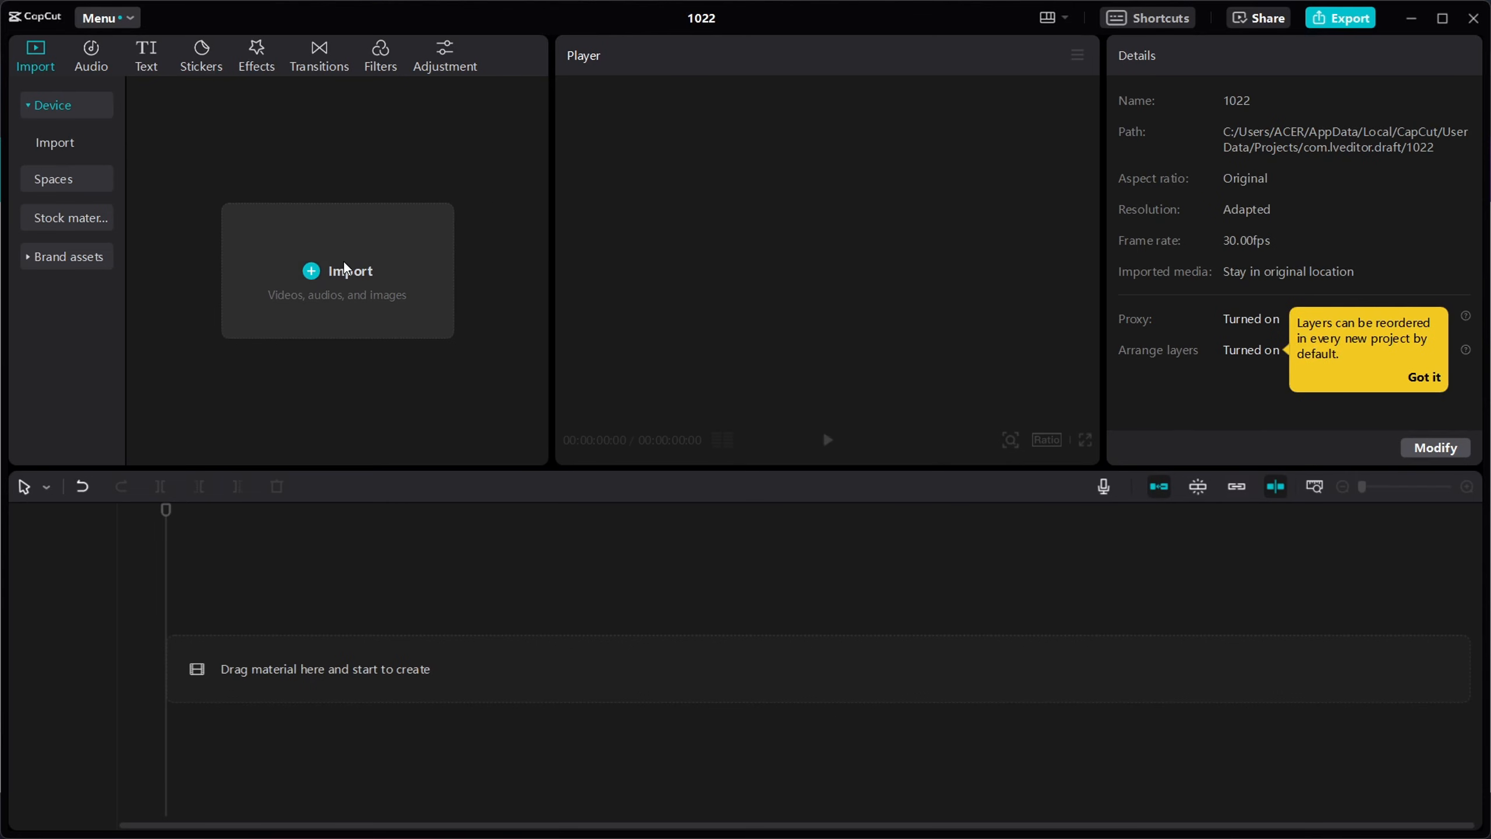
Step: Import Untitled design (3).png and the ElevenLabs green-screen mouth video from Downloads into the project media
click(345, 269)
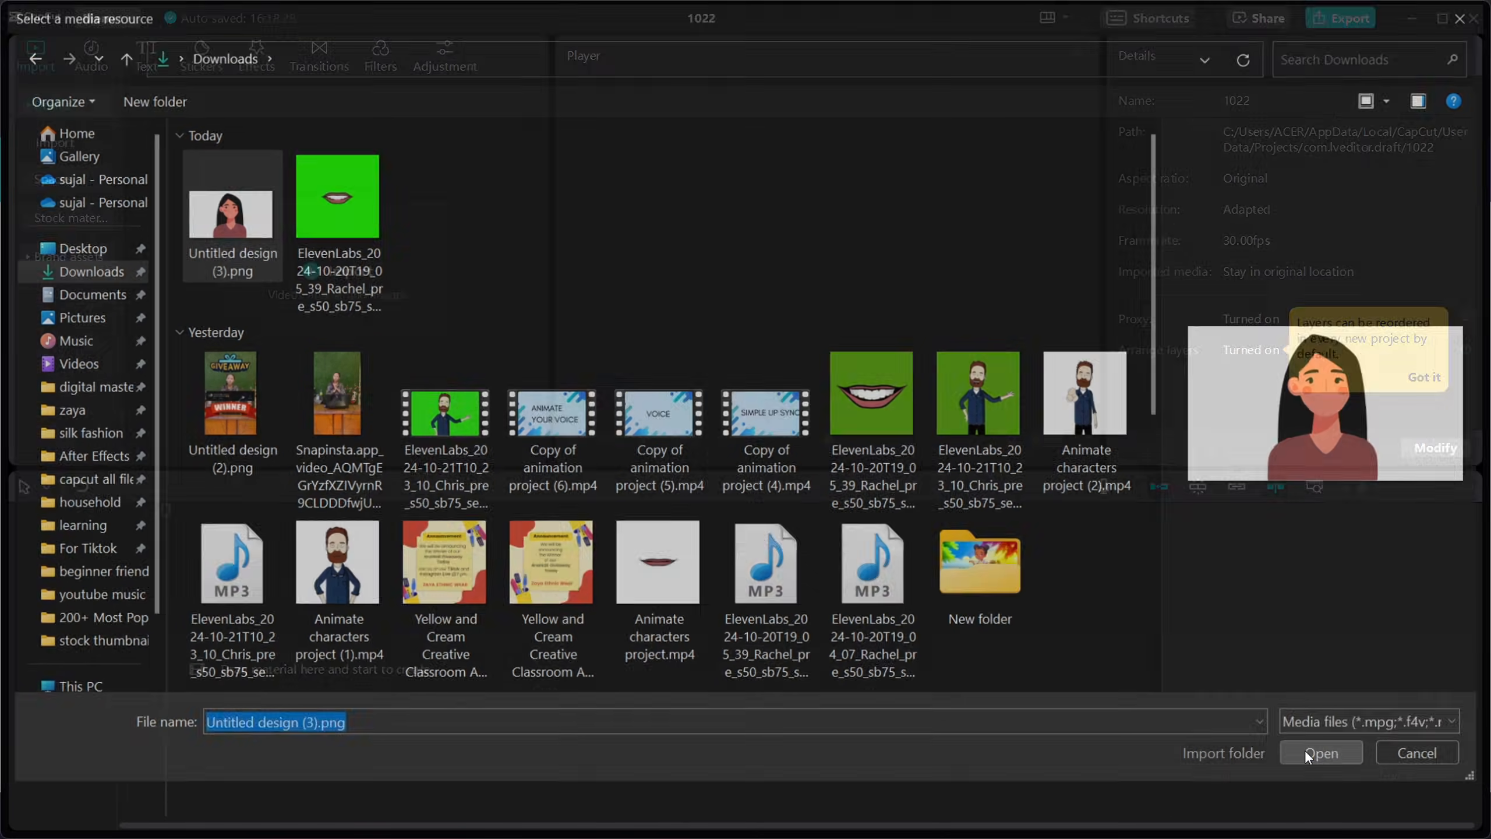
click(1311, 752)
key(alt+Tab)
drag(221, 222, 385, 342)
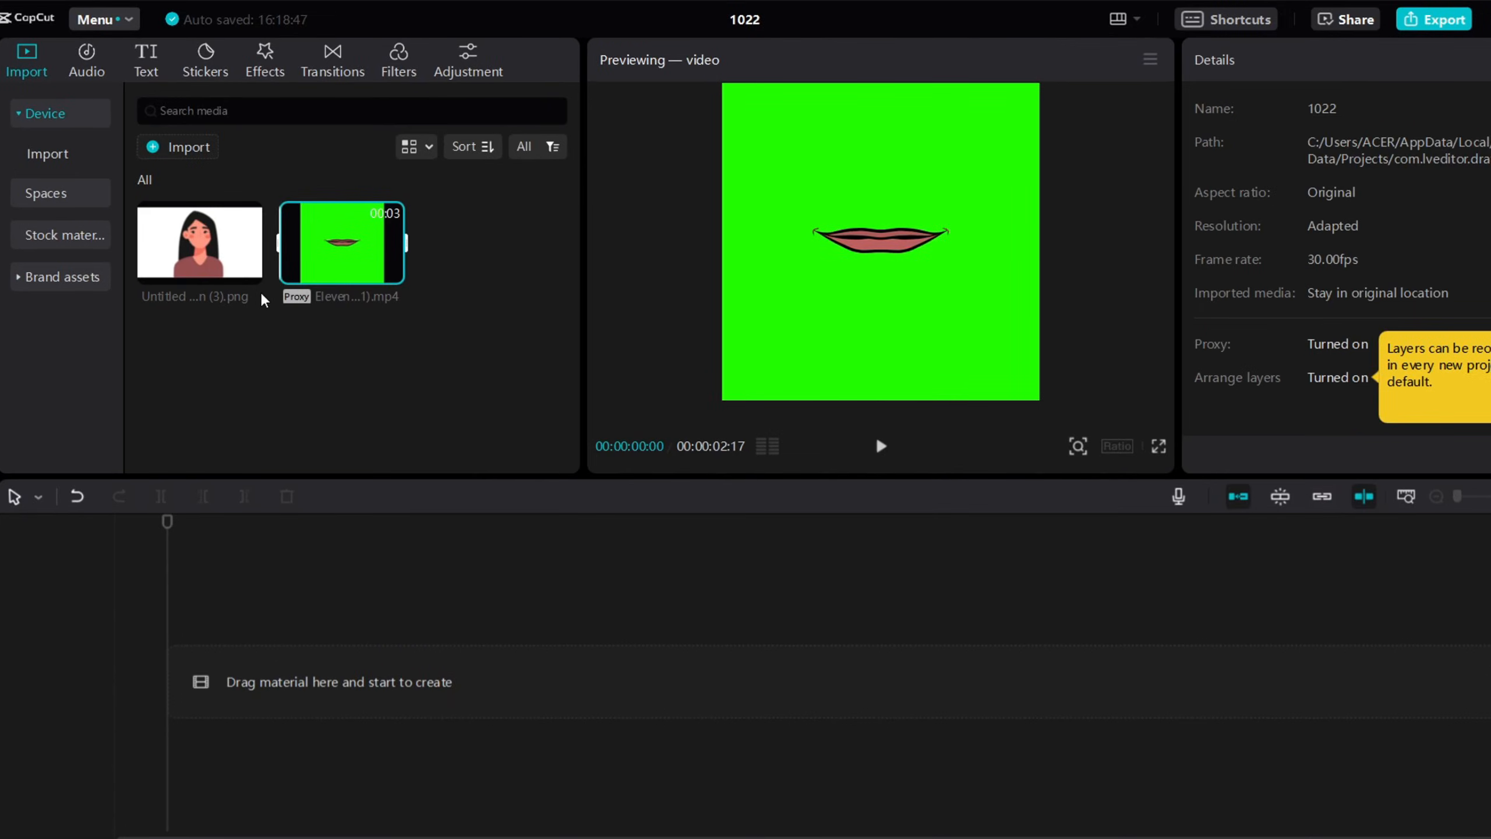
Step: Add the woman image and the mouth video to the timeline, placing the mouth clip on the track above the image
click(248, 270)
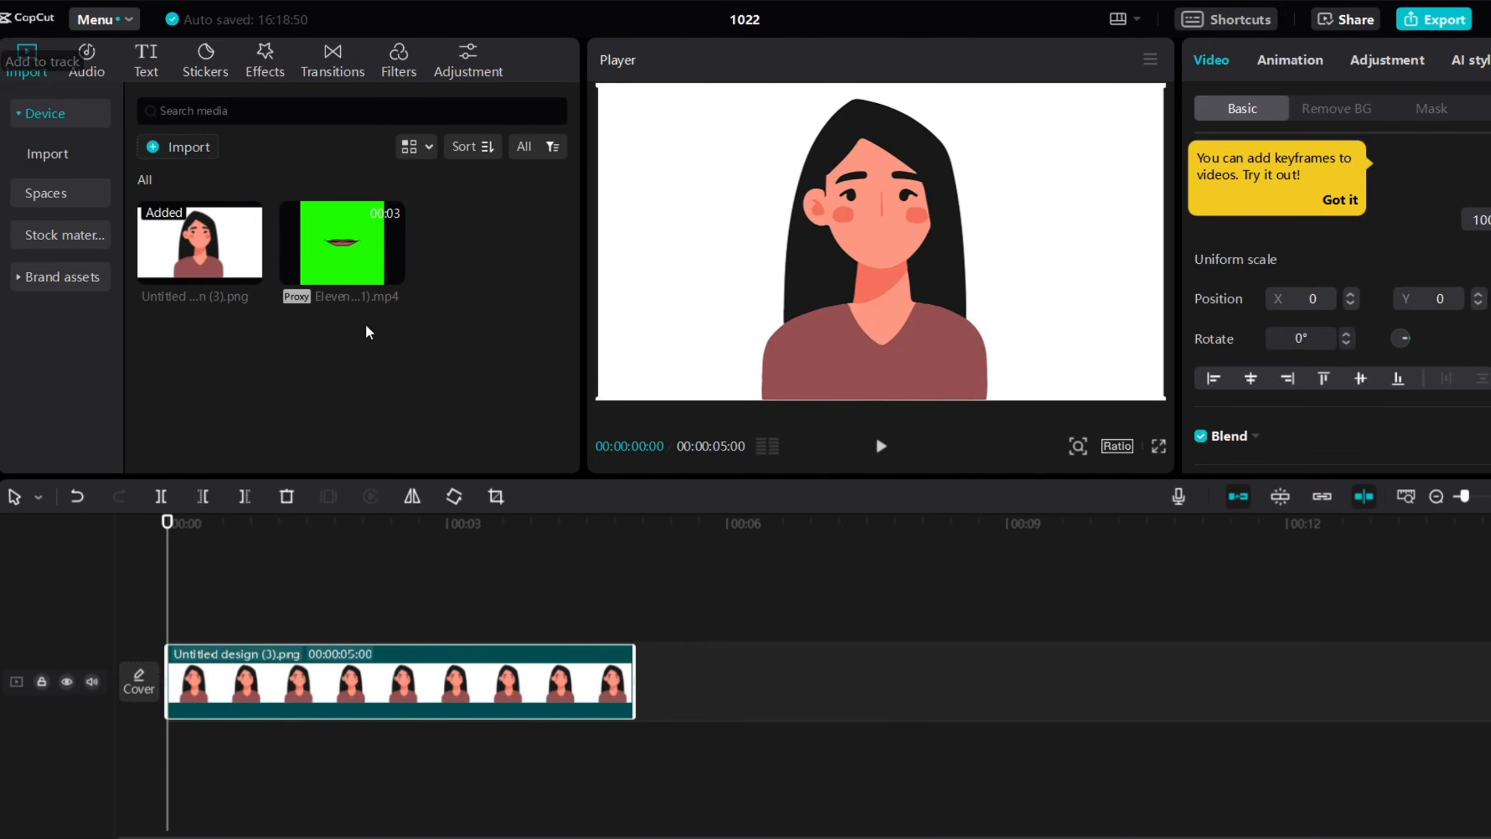
click(391, 271)
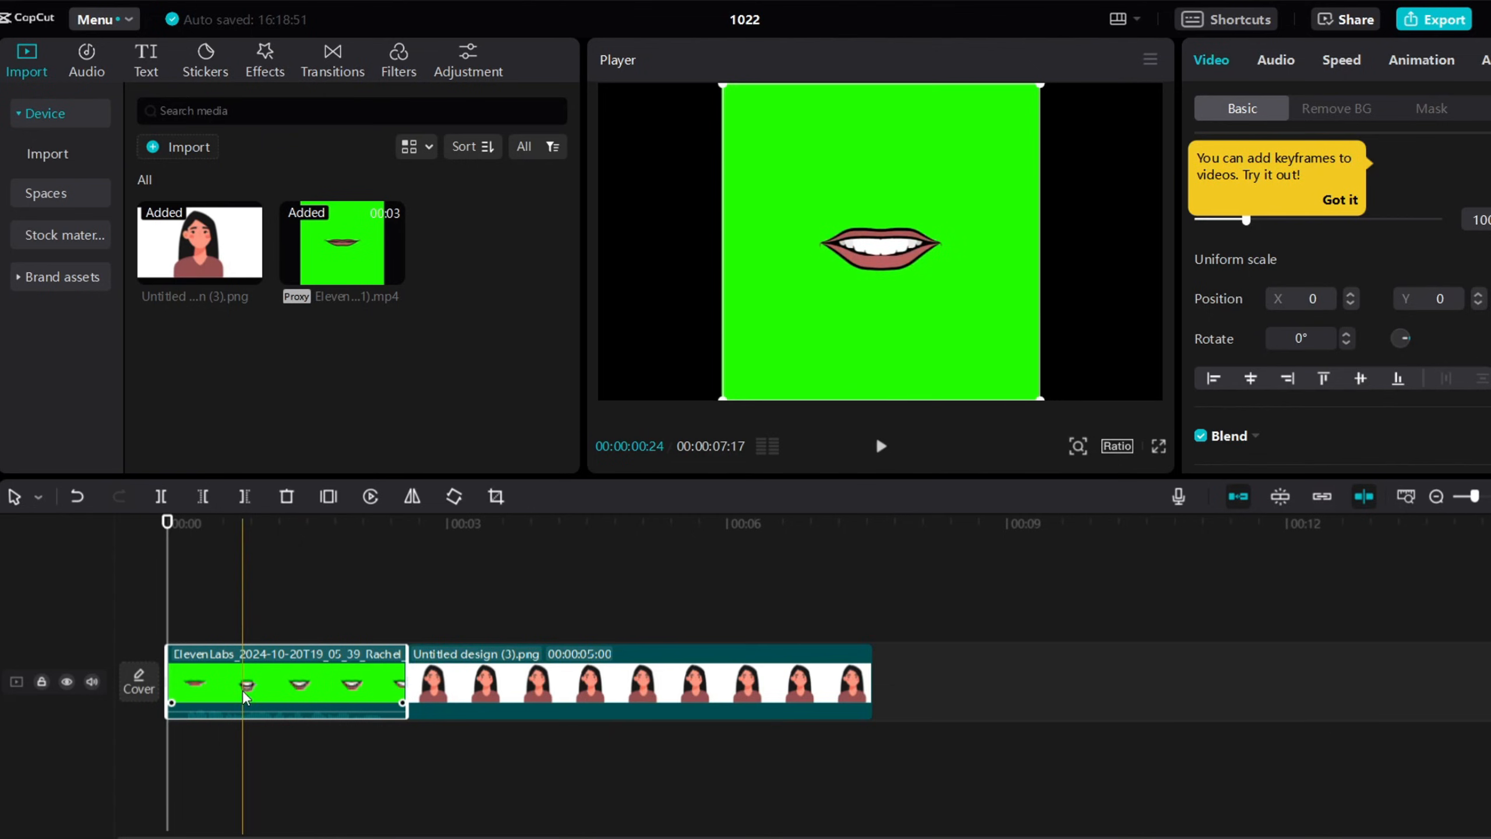
drag(252, 681, 242, 611)
click(217, 557)
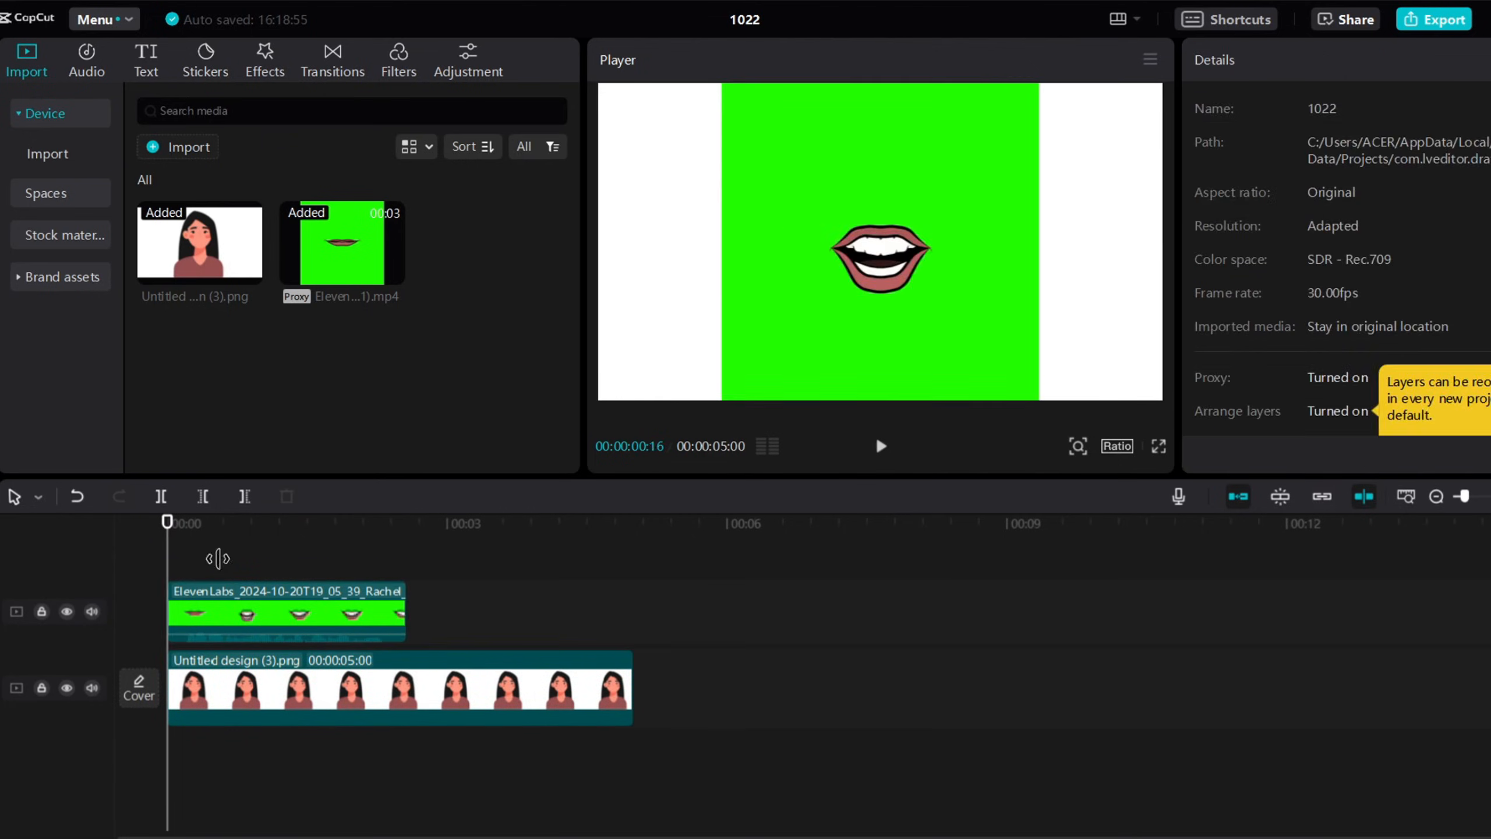
Step: Enable Chroma key for the mouth clip and pick its green background as the key color
click(249, 613)
click(199, 561)
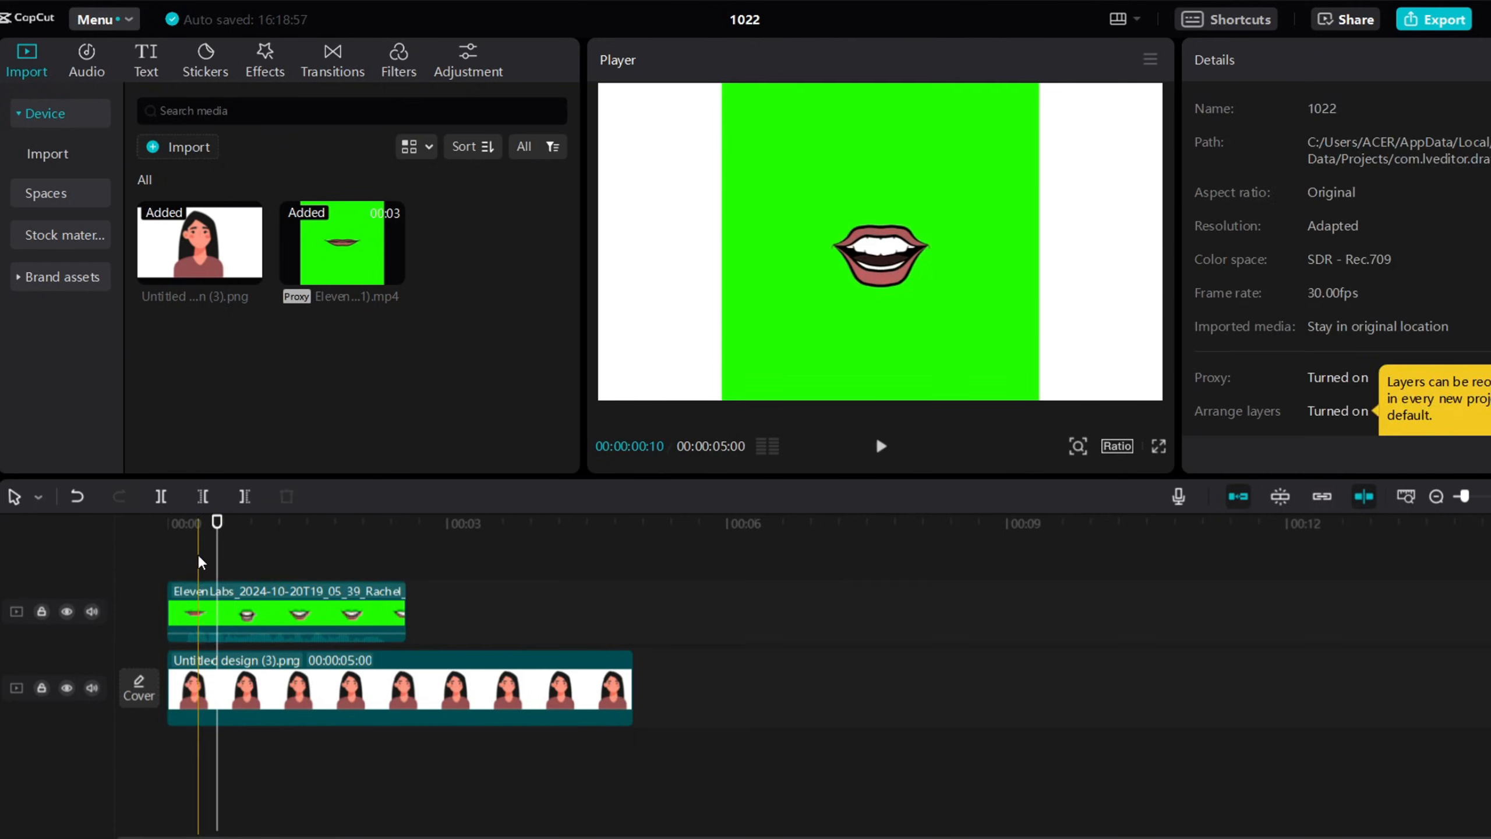
click(218, 618)
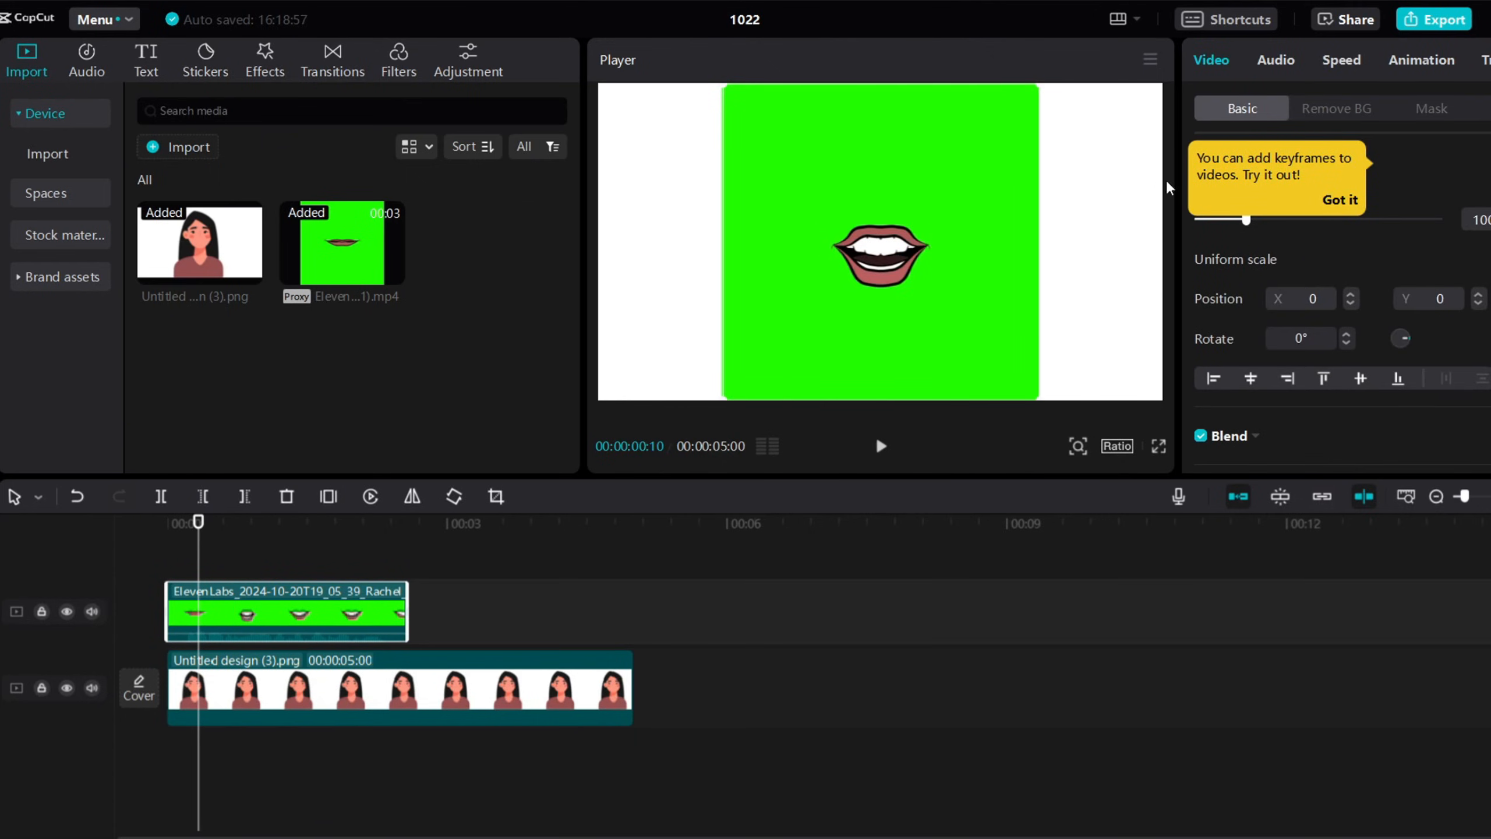
click(1340, 200)
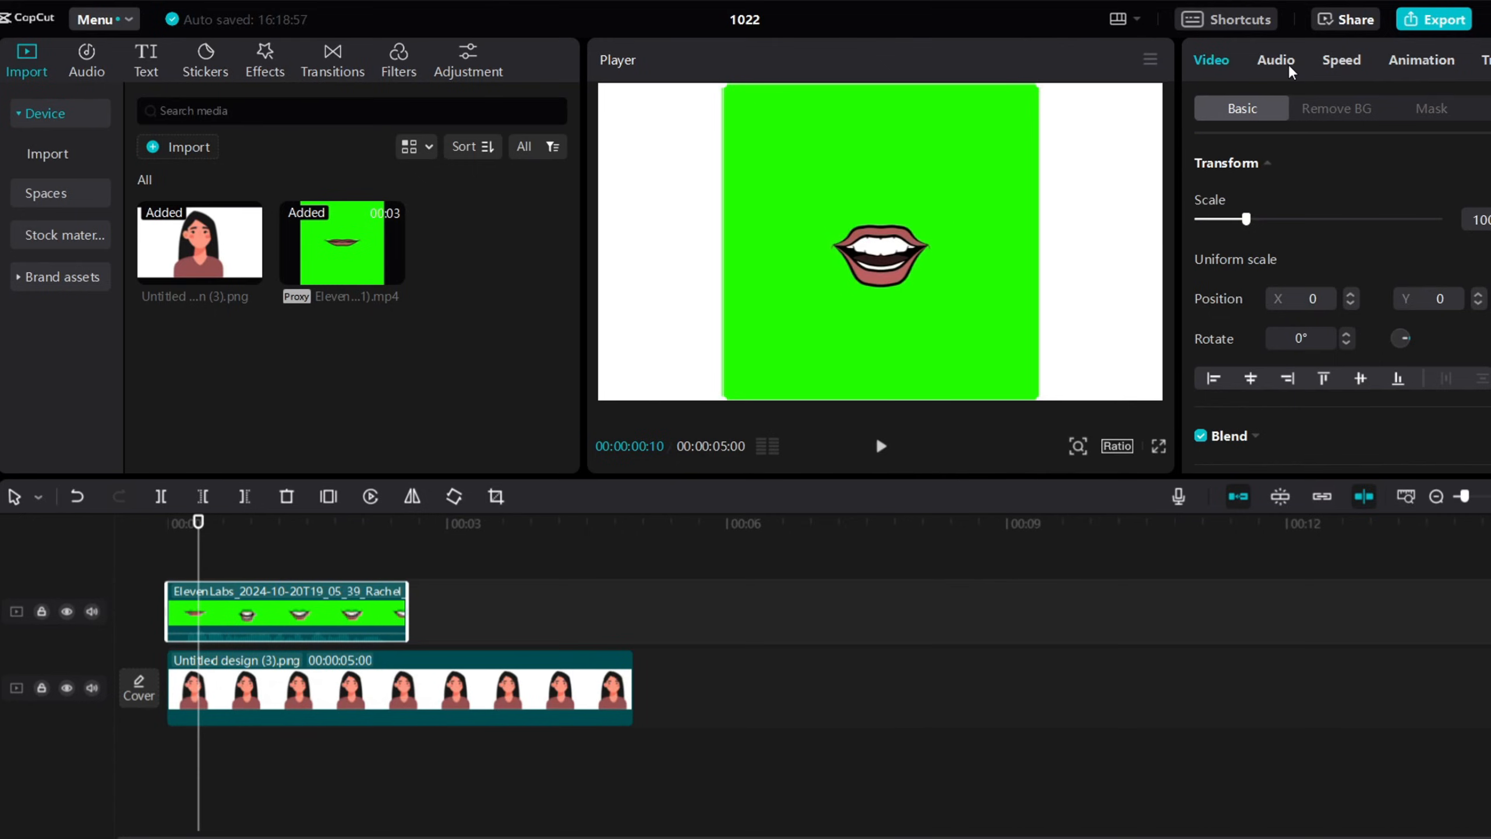
click(1337, 110)
click(1200, 162)
click(1276, 200)
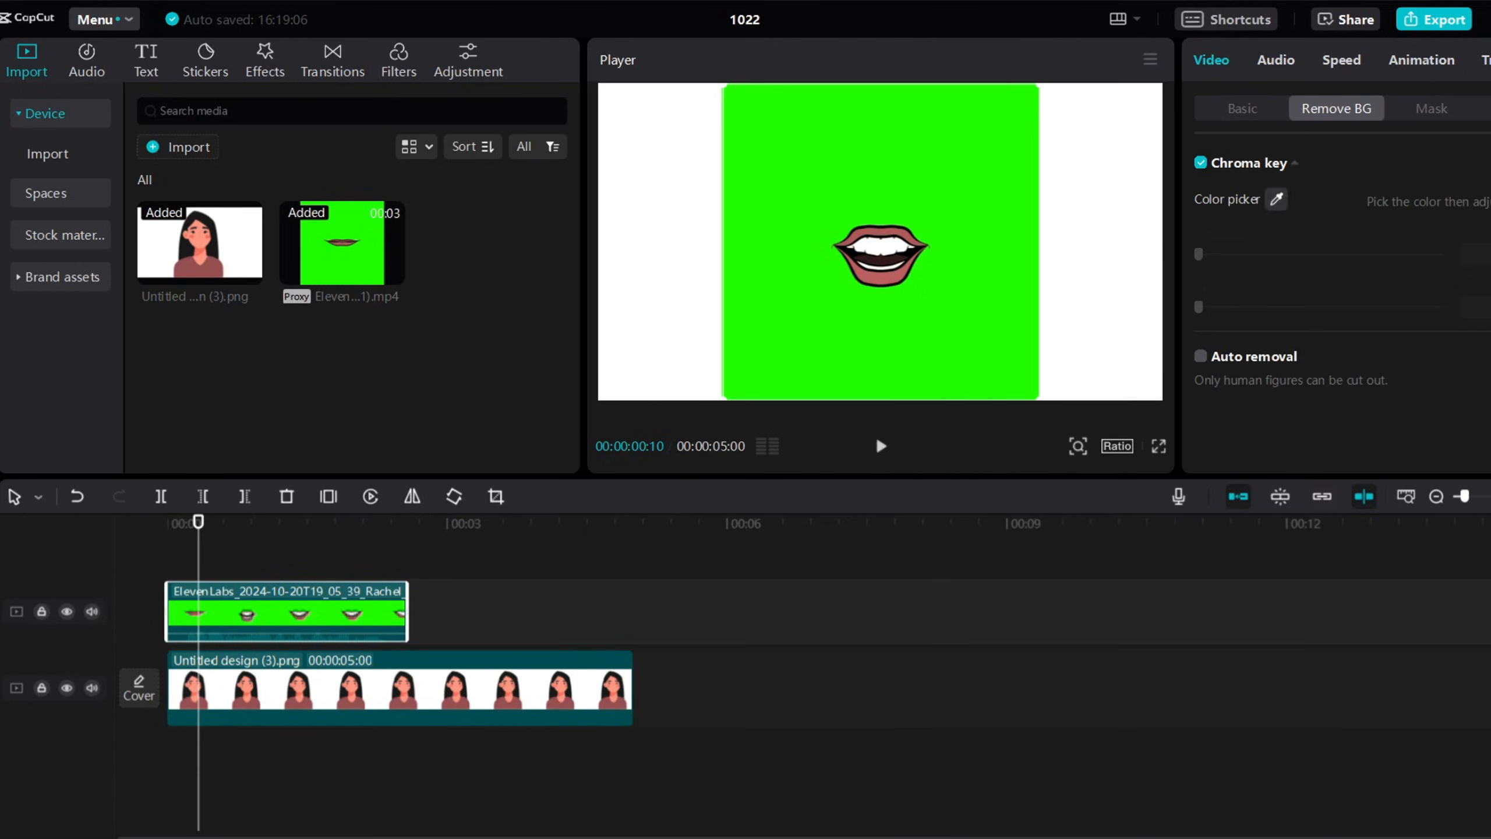
click(967, 272)
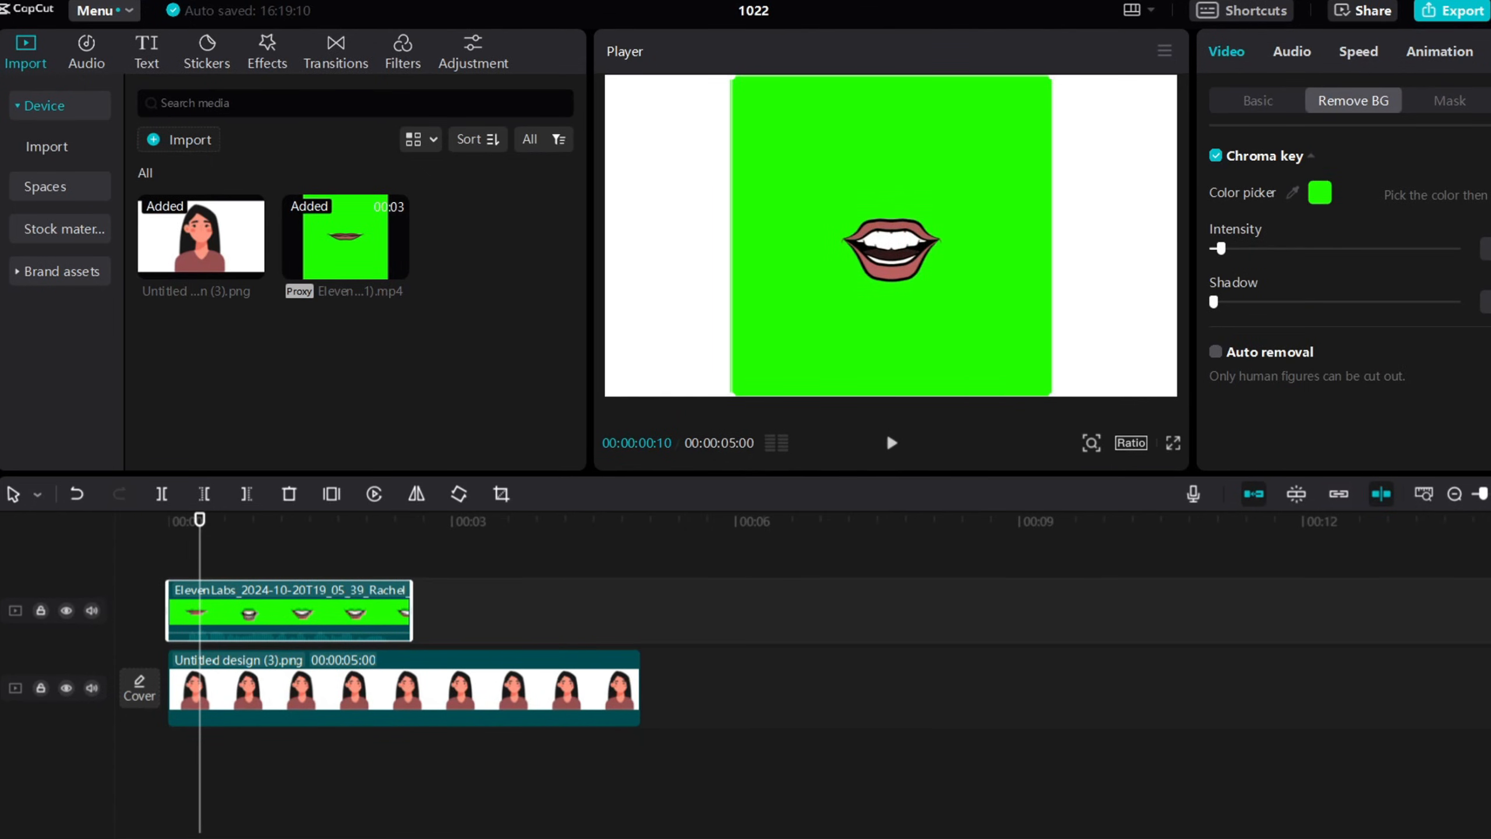
Step: Set the mouth clip's chroma key intensity to 53, then shrink the mouth and position it over the woman's lips
drag(1220, 248, 1312, 261)
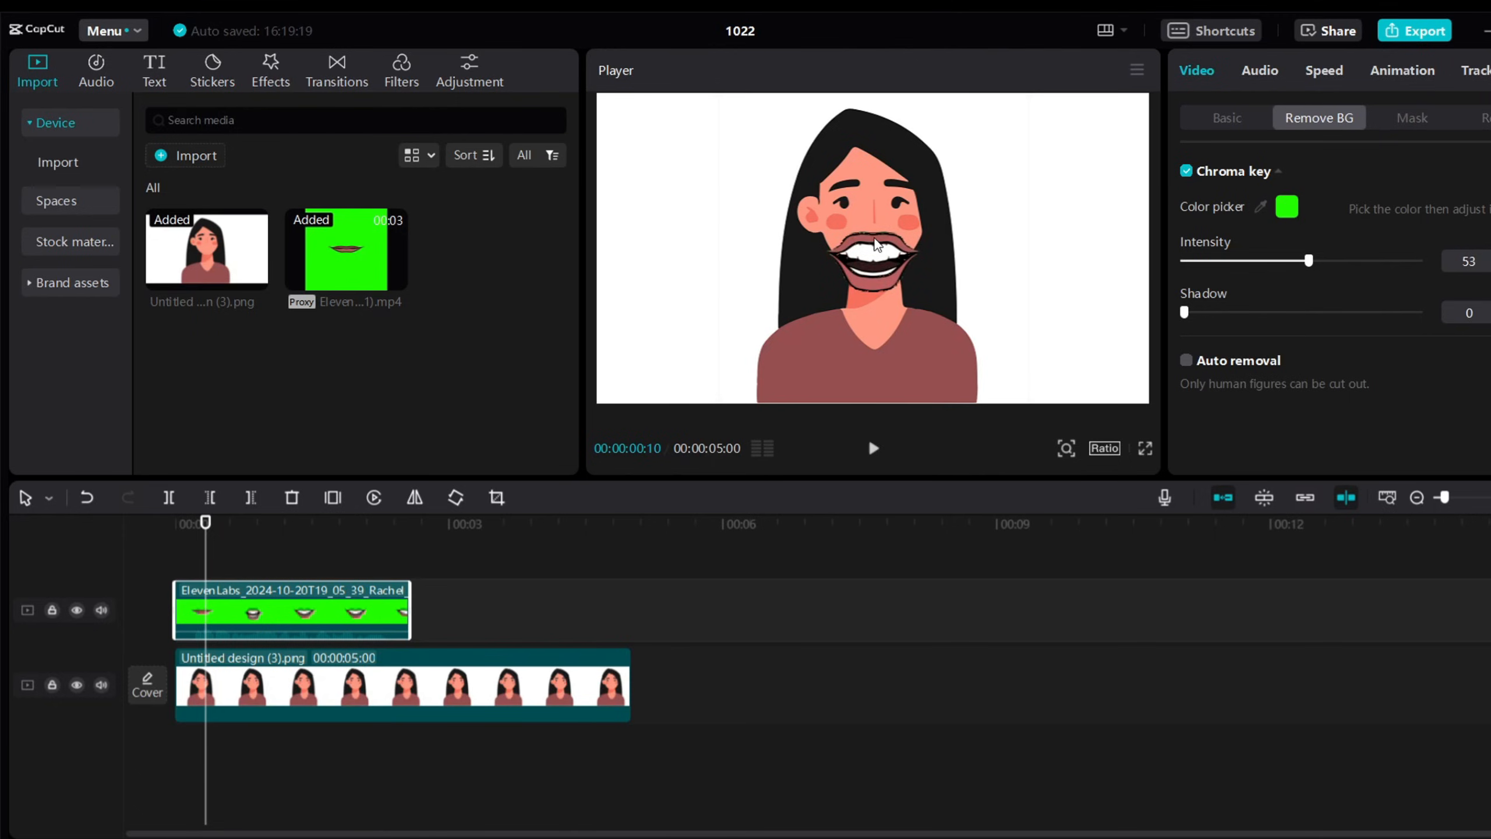
scroll(874, 276, down, 1)
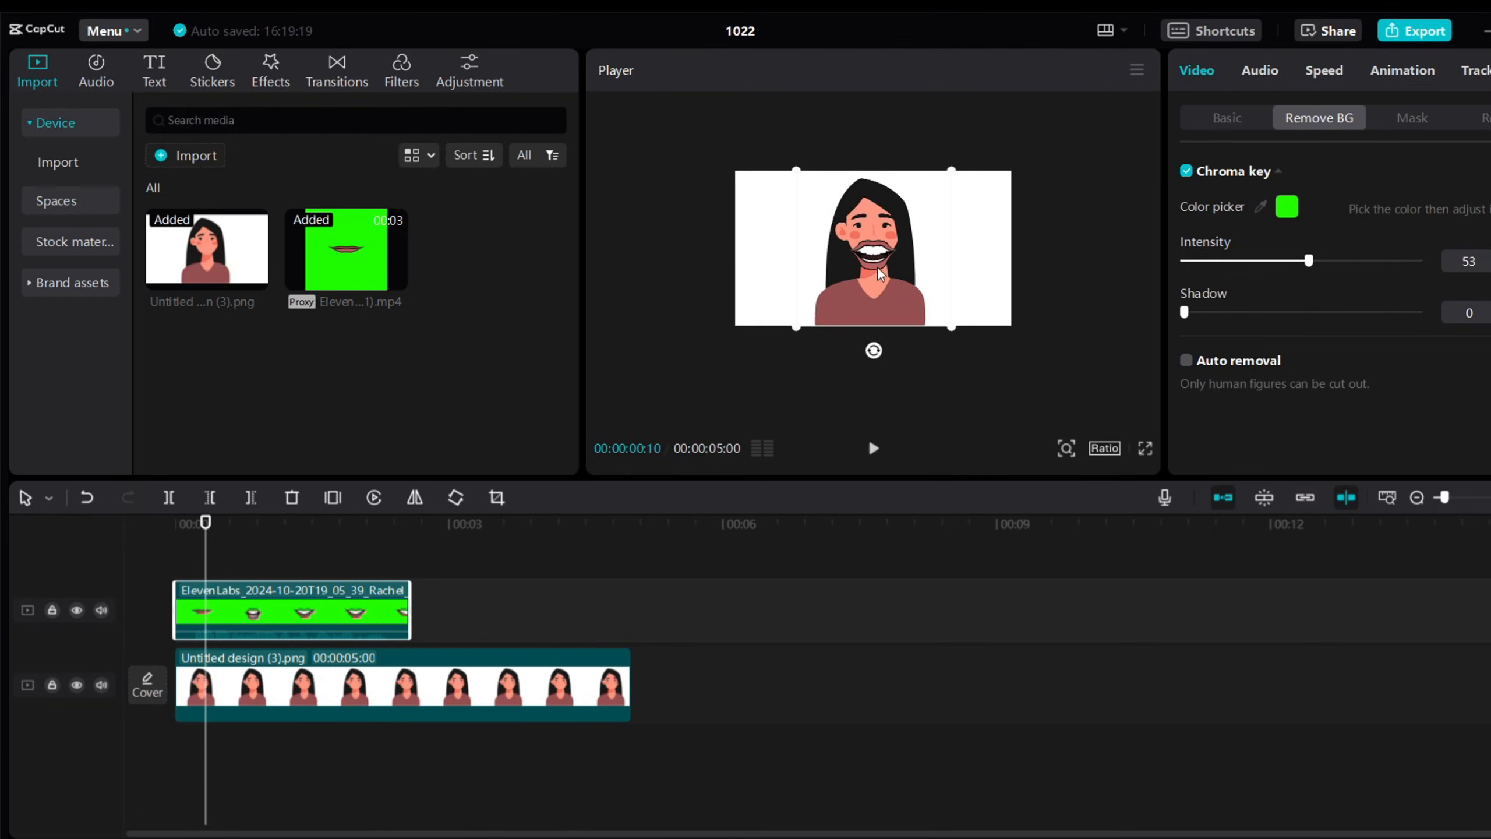
drag(949, 326, 908, 262)
scroll(908, 262, up, 1)
drag(984, 354, 861, 246)
Step: Deselect the mouth clip and play the composite to check the mouth animation on the woman's face
click(156, 563)
key(space)
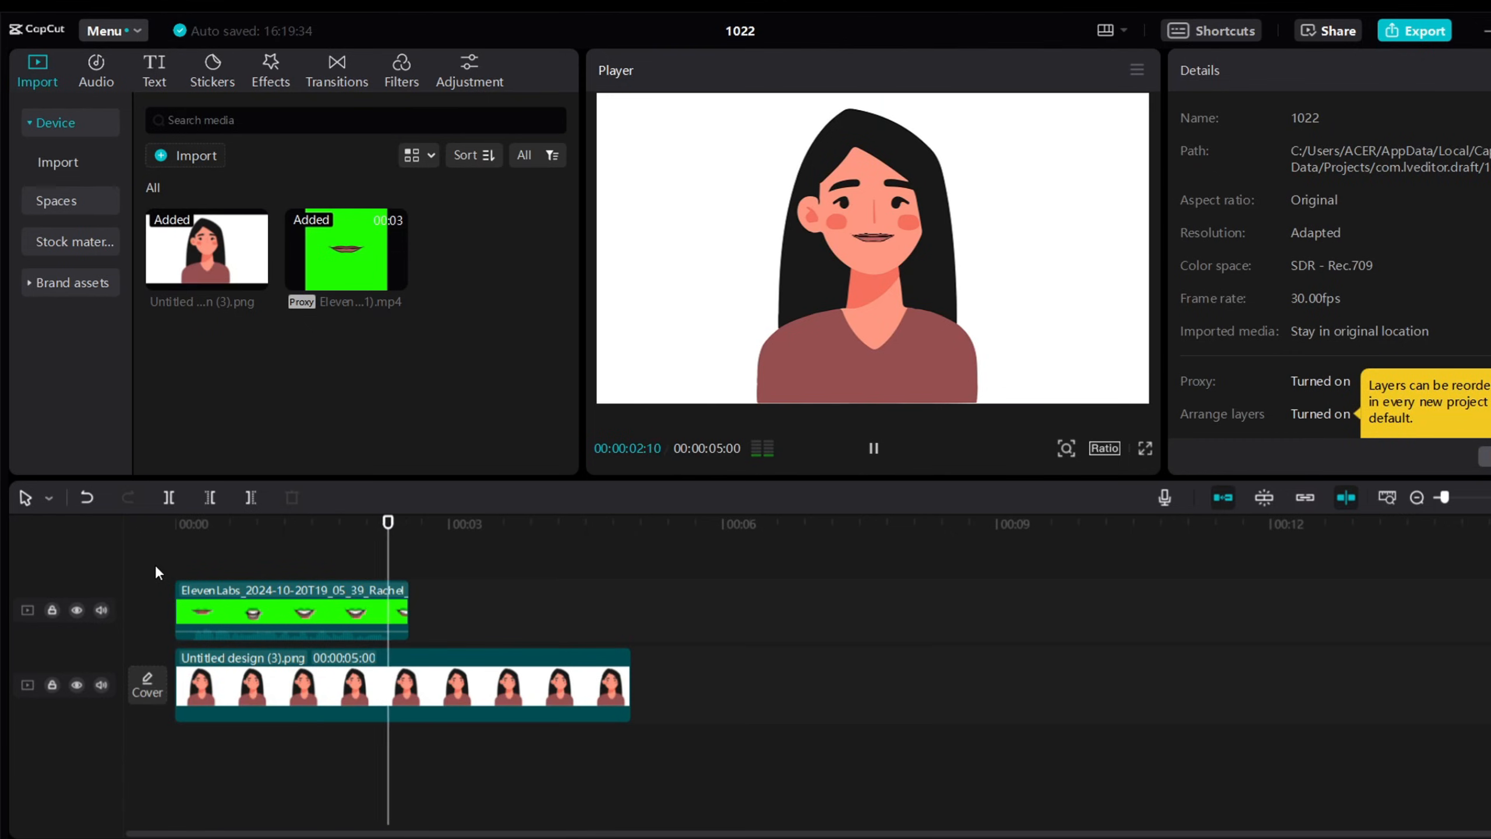
key(space)
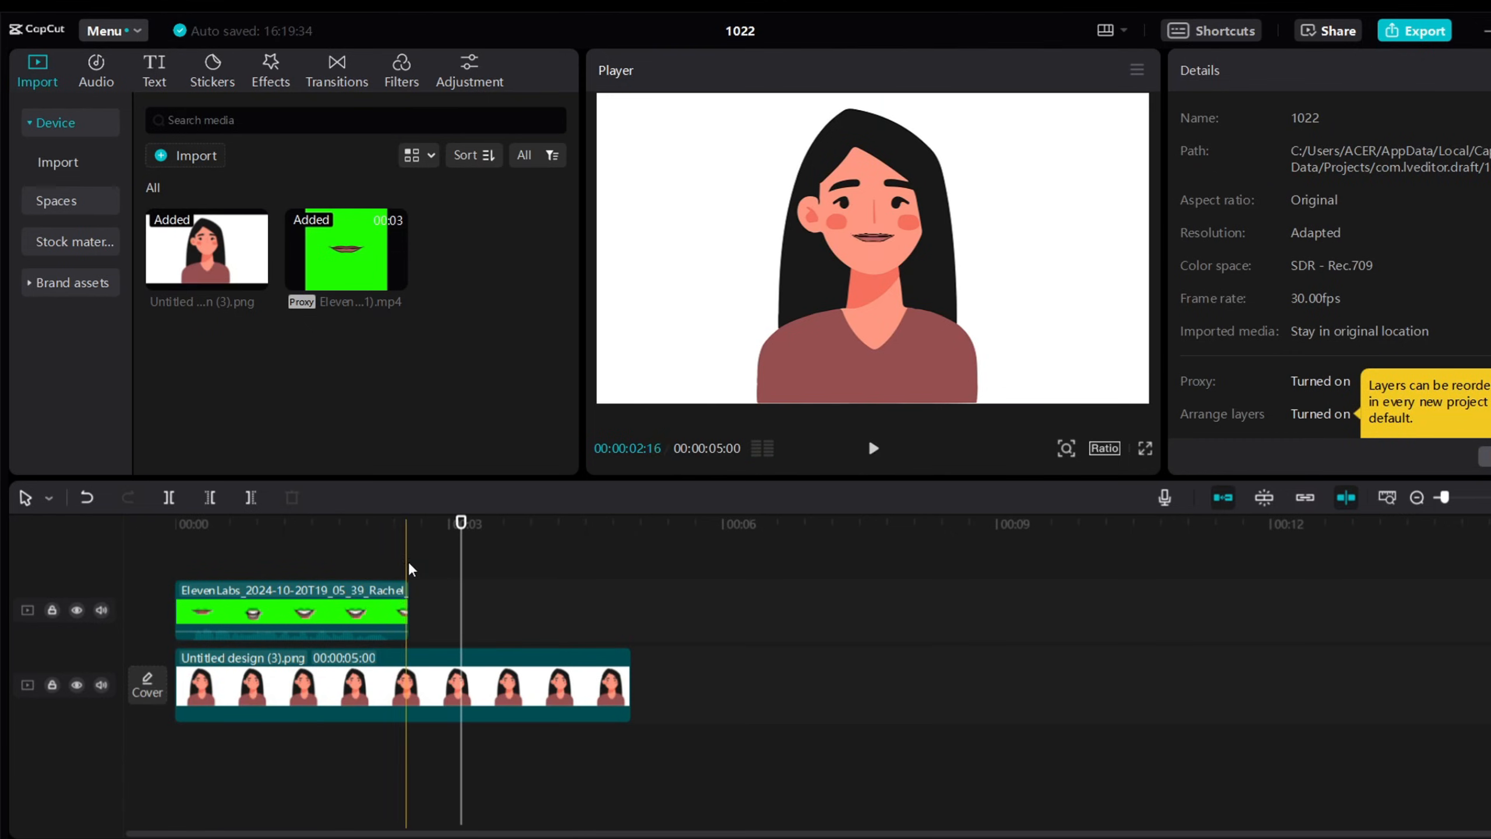
Step: Trim the woman image clip to end with the mouth clip at 00:00:02:17 and play the result from the start
click(408, 525)
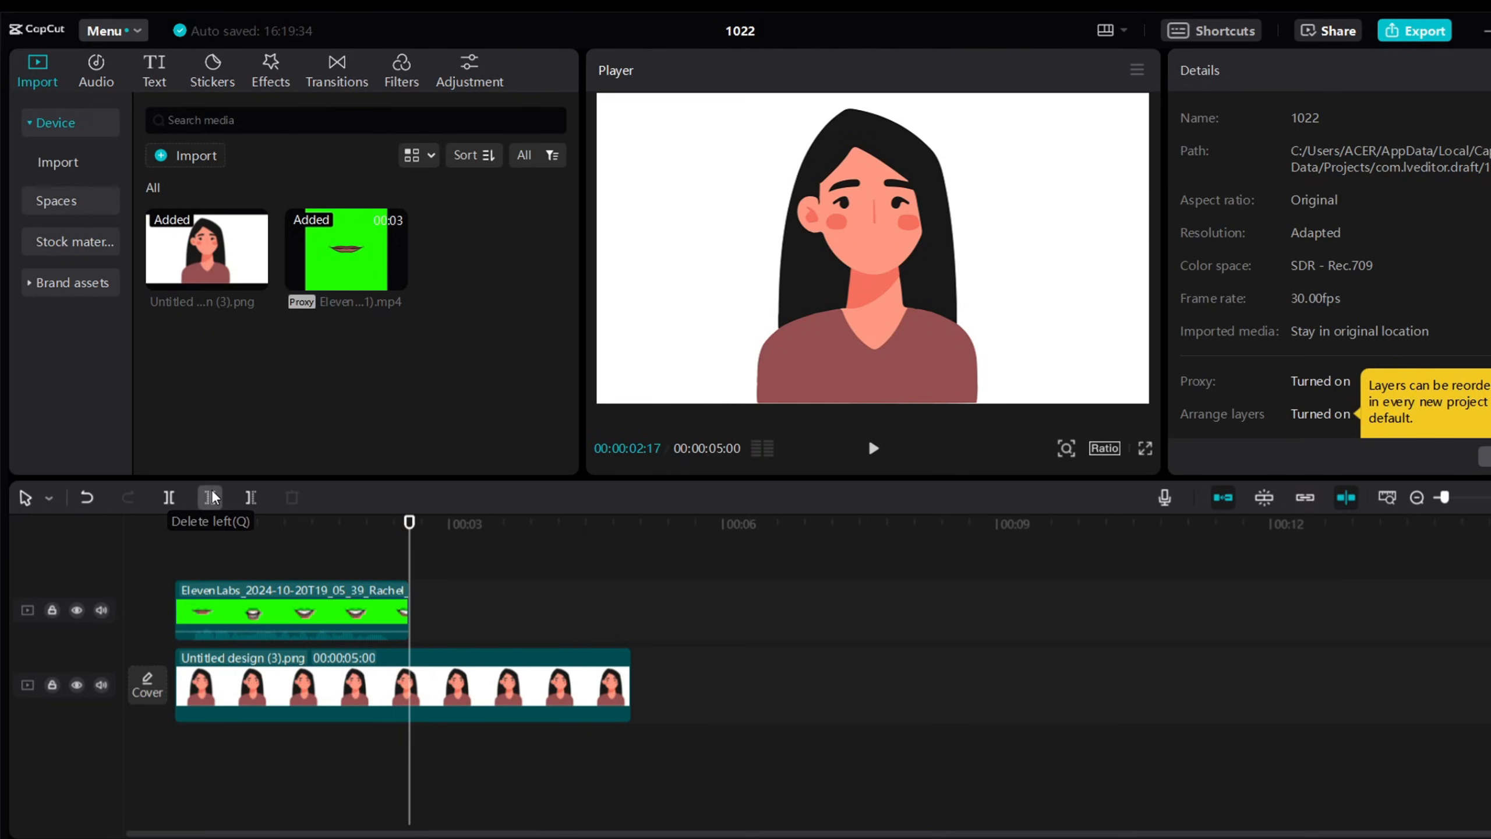
click(251, 498)
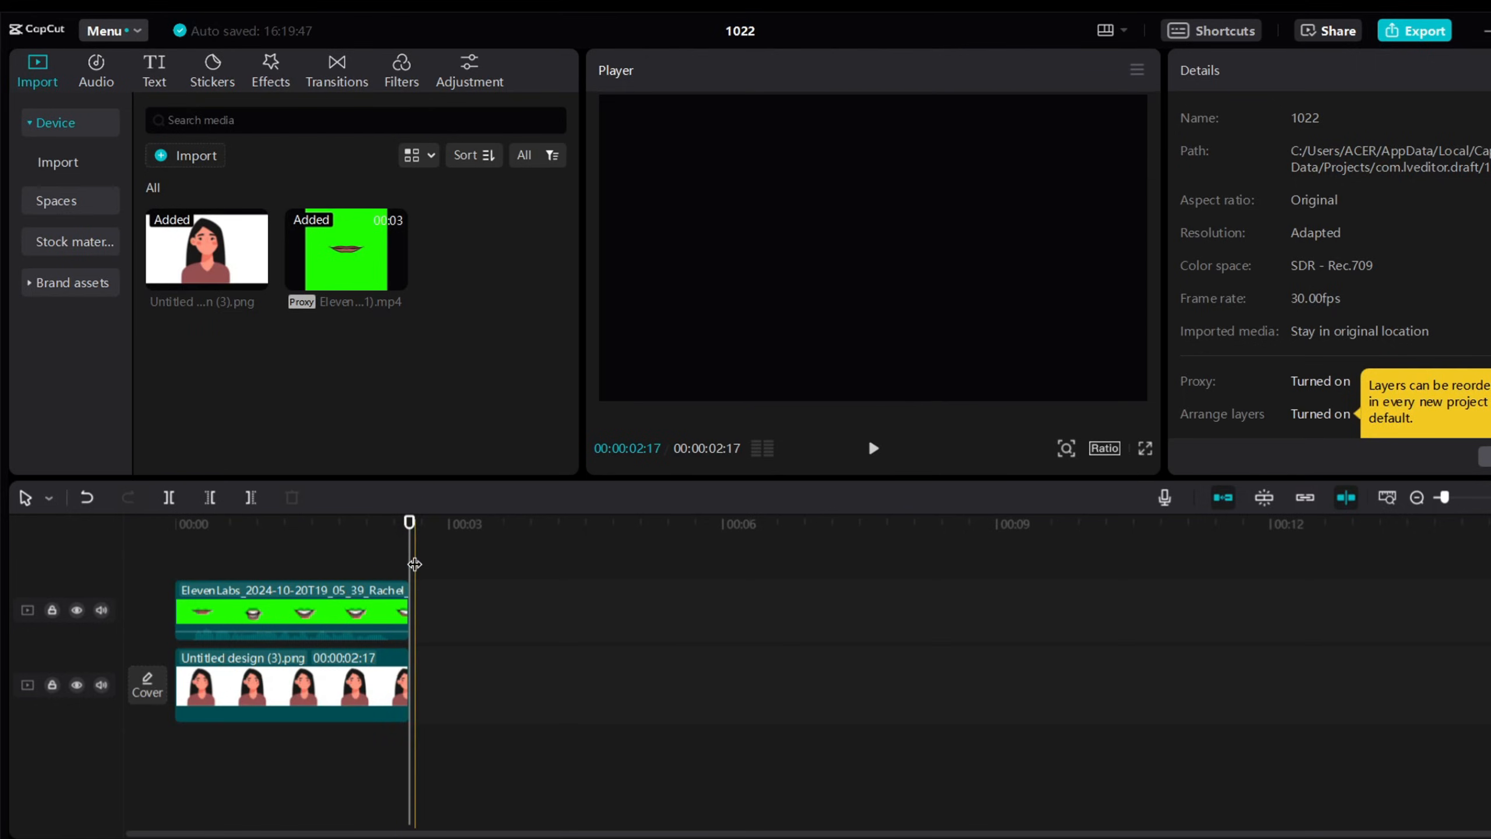
drag(415, 563, 173, 561)
key(space)
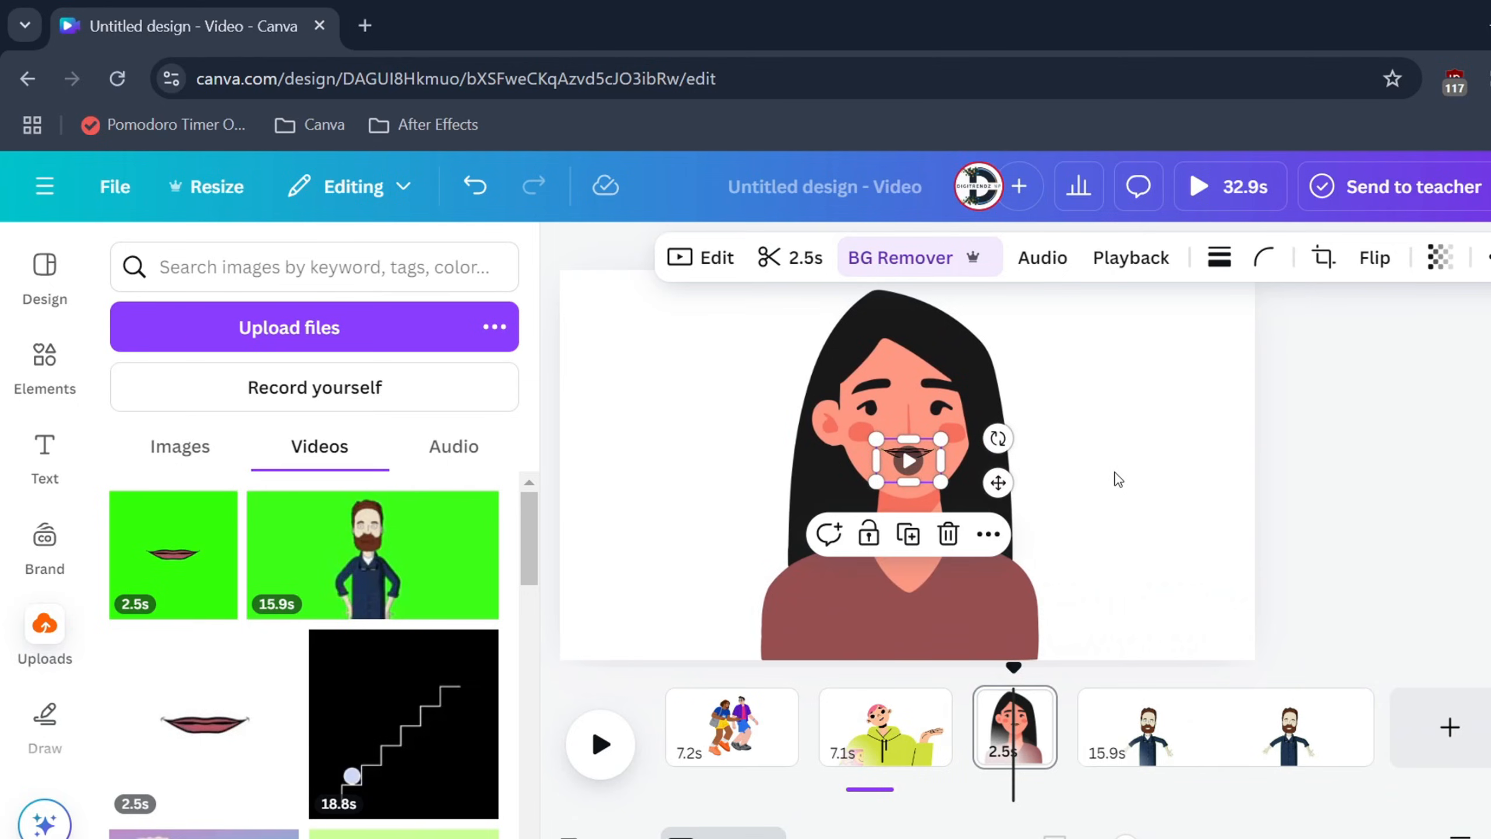
Step: Deselect the mouth in the Canva design, switch to YouTube and search for "talking mouth green screen"
click(1115, 475)
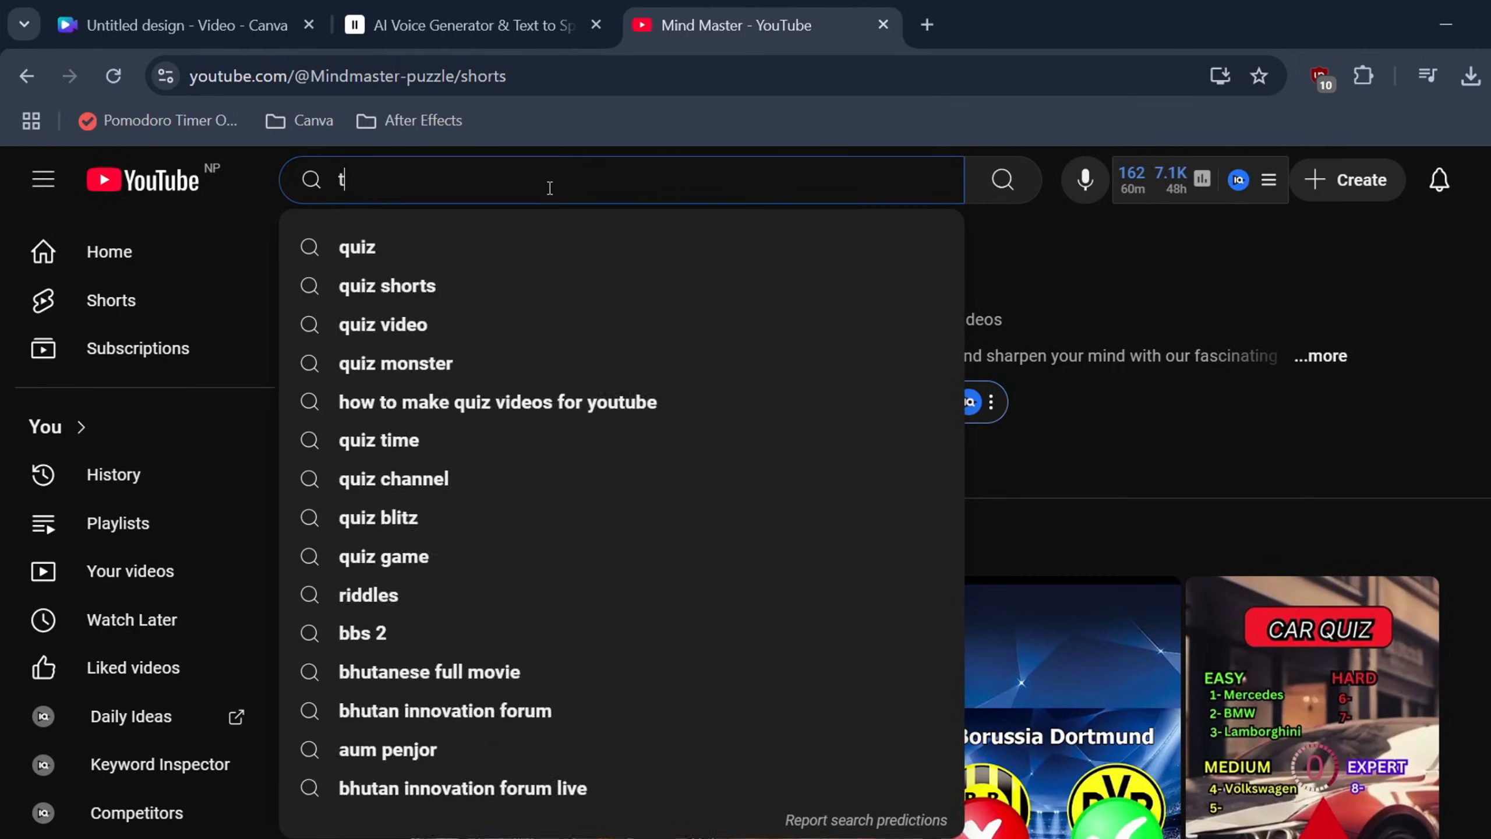
text(tali)
key(BackSpace)
text(king mouth)
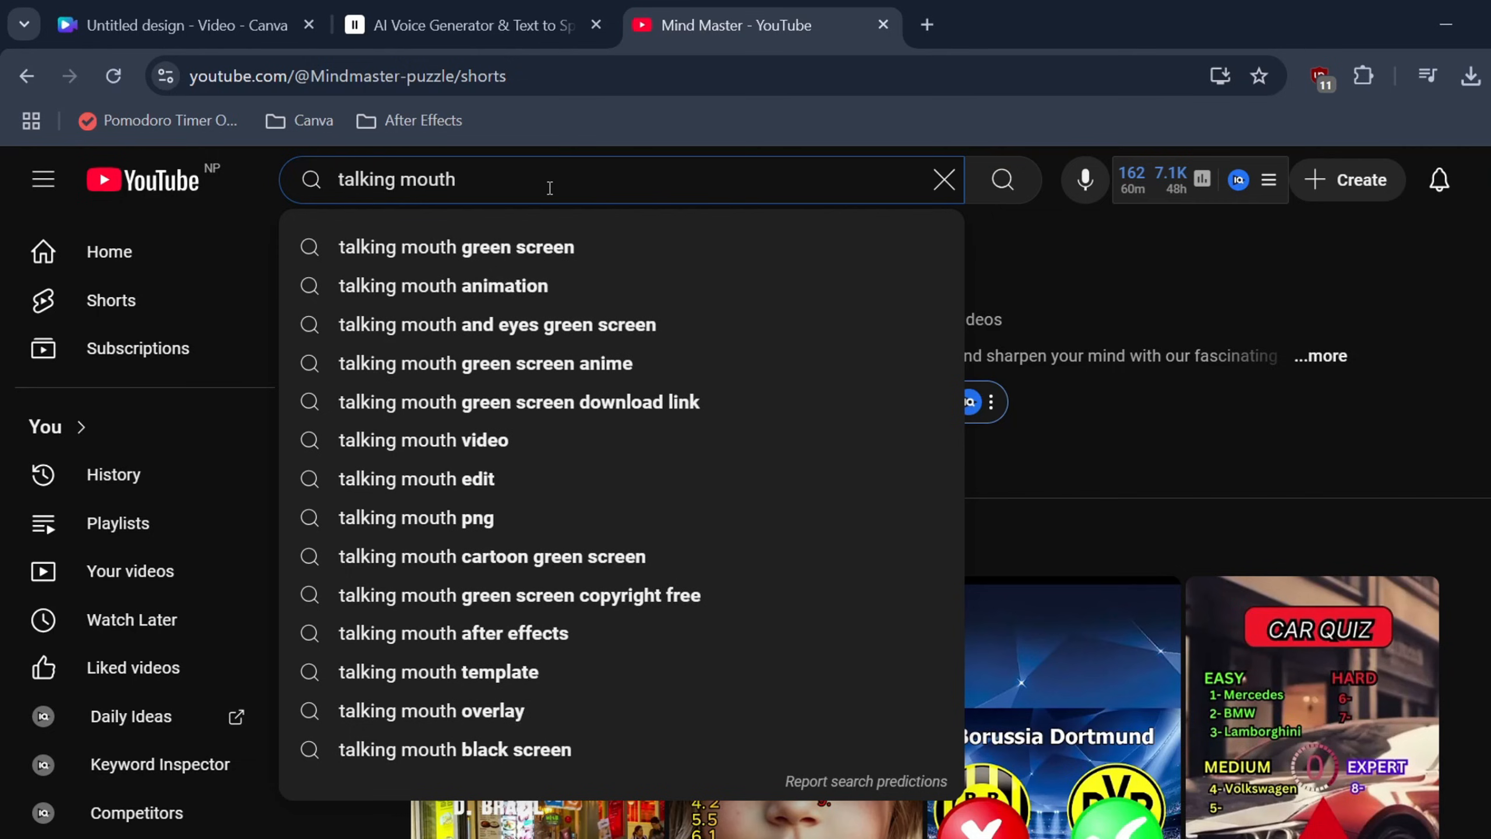
key(Down)
key(Return)
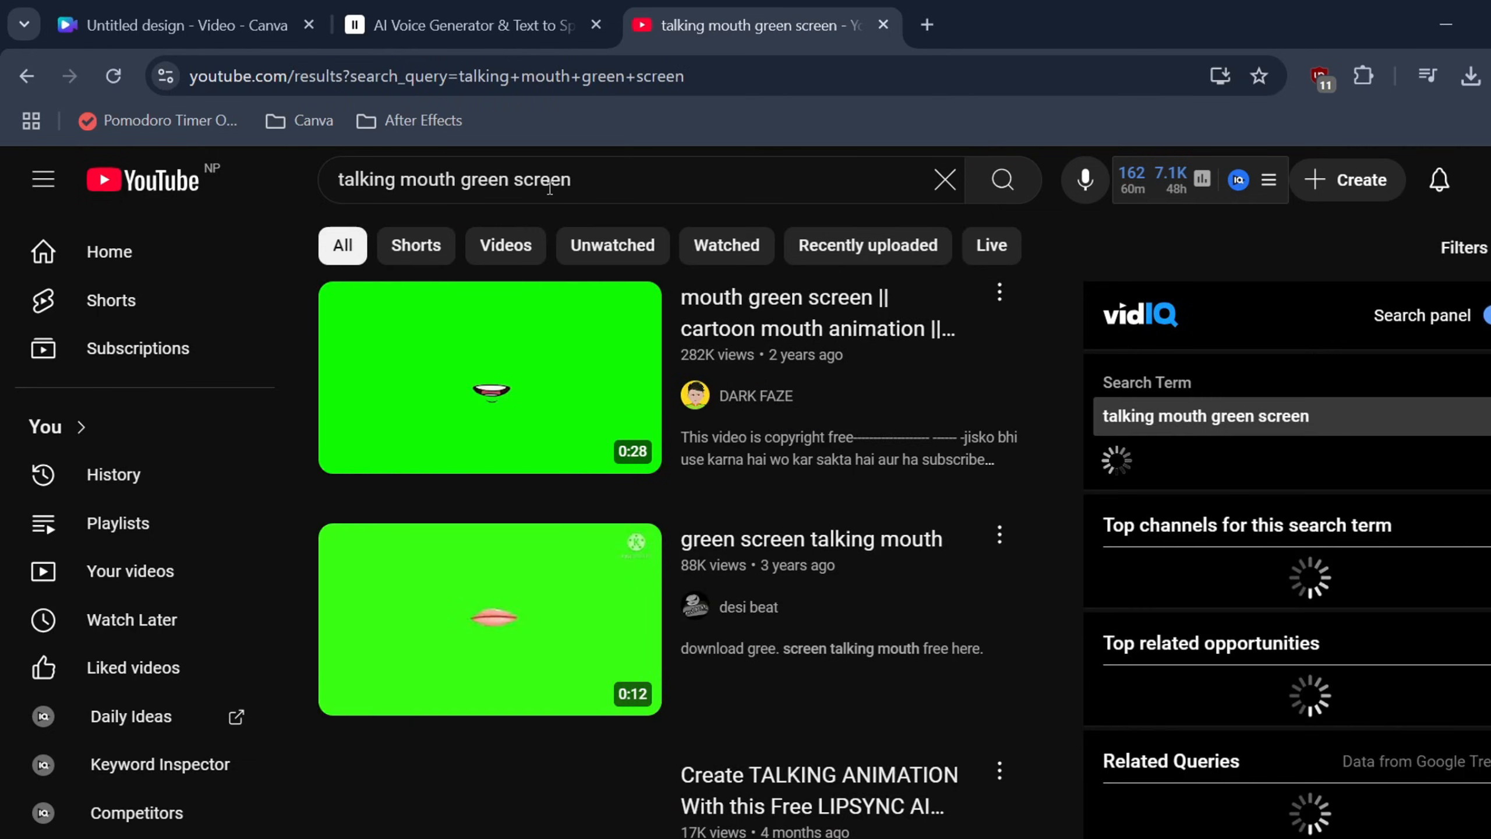